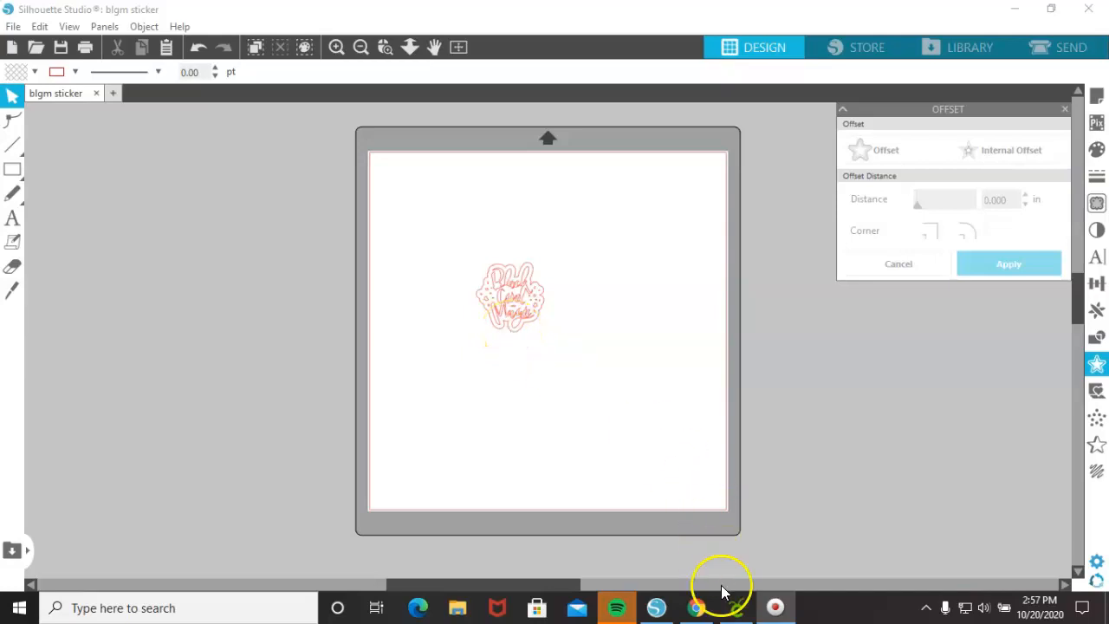
- Switch to Cricut Design Space and make the hidden Square layer behind the Black Girl Magic sticker sheet visible
{"action": "left_click", "coordinate": [736, 607]}
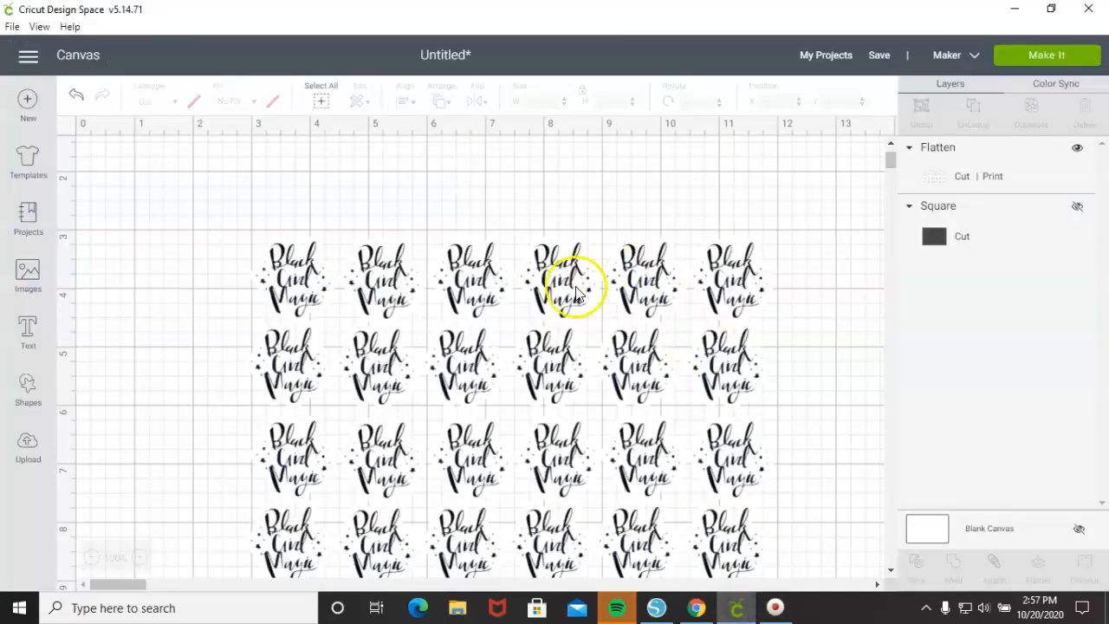
{"action": "scroll", "coordinate": [563, 295], "scroll_direction": "down", "scroll_amount": 2}
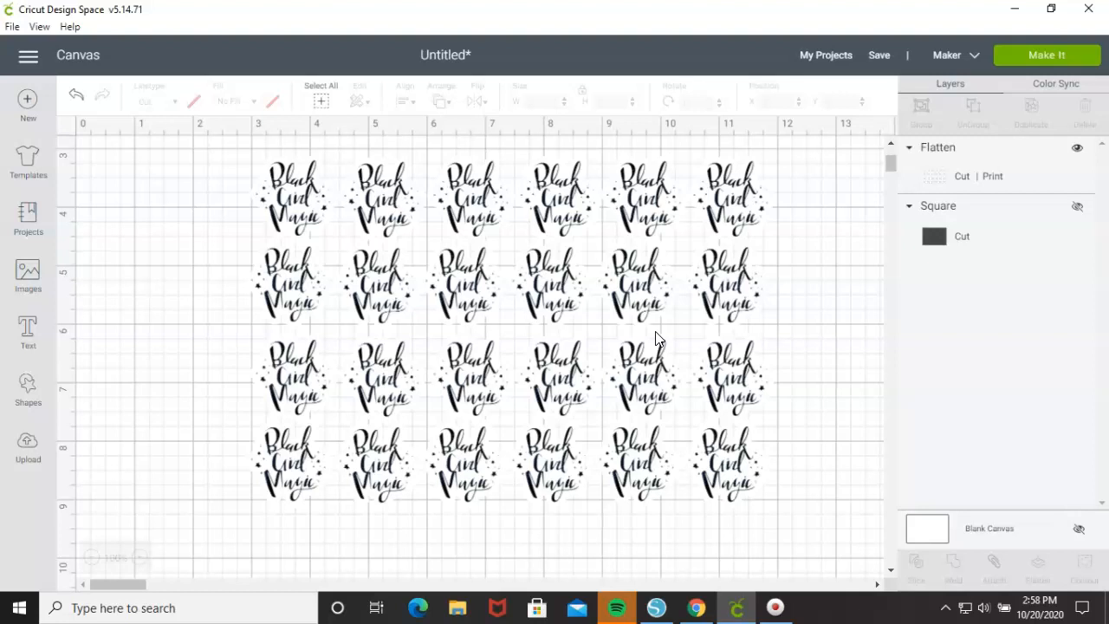
{"action": "left_click", "coordinate": [656, 340]}
{"action": "left_click", "coordinate": [656, 350]}
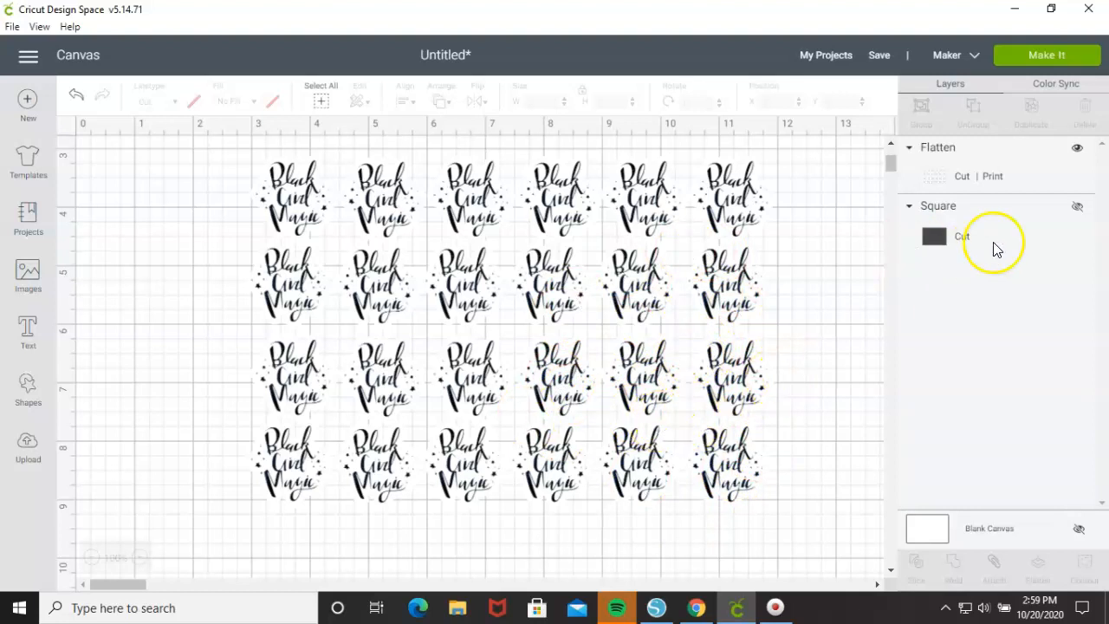
{"action": "left_click", "coordinate": [1077, 208]}
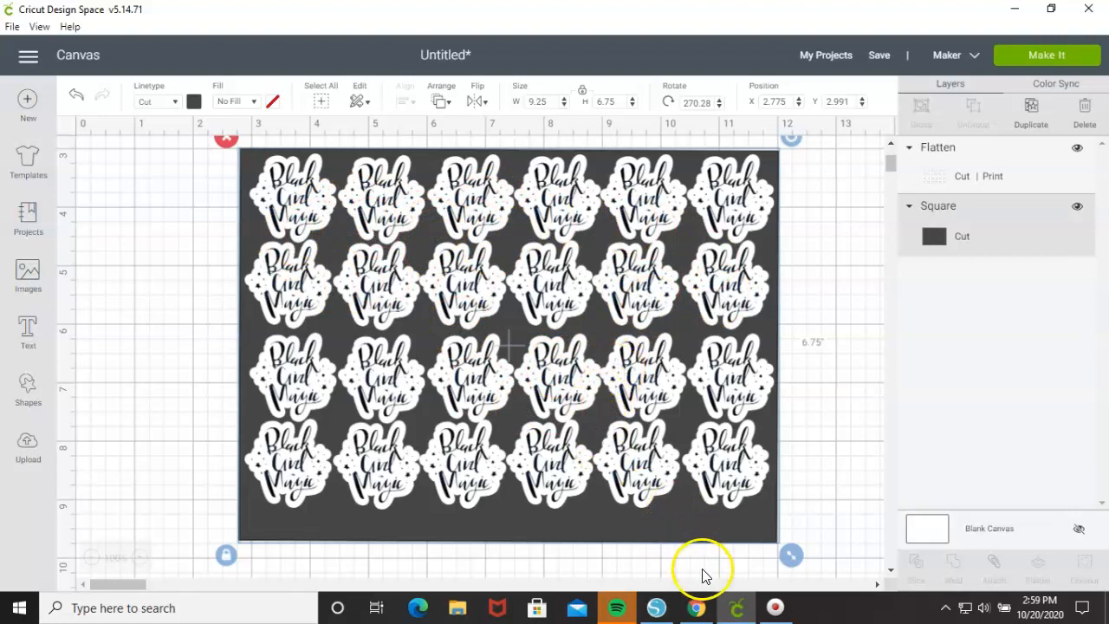
- Switch to Google Chrome and go to silhouetteamerica.com
{"action": "left_click", "coordinate": [656, 606]}
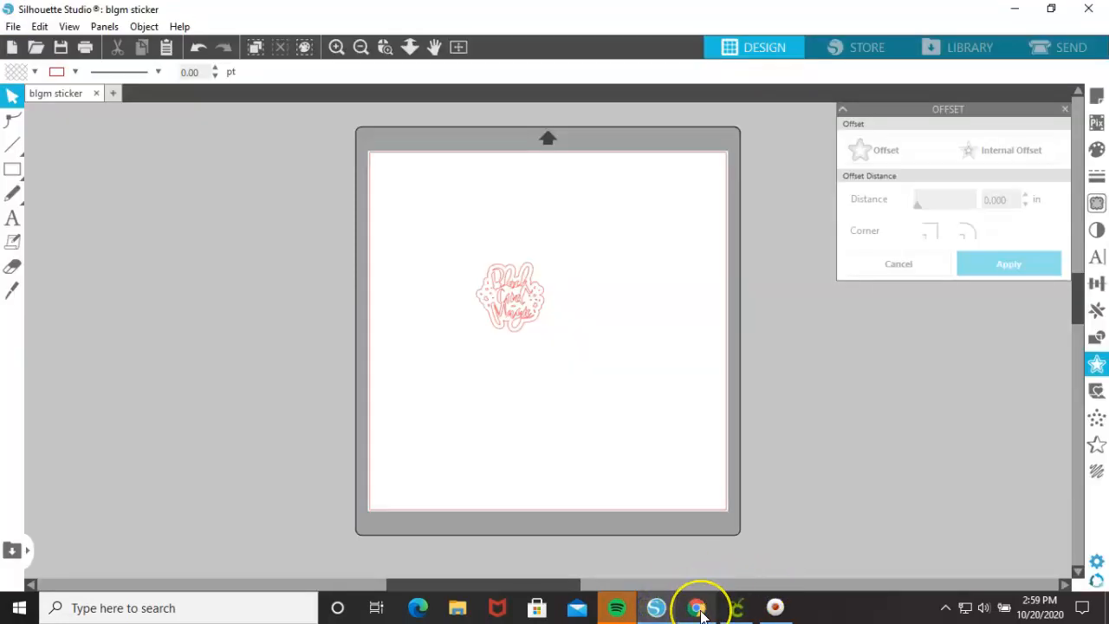
{"action": "mouse_move", "coordinate": [700, 609]}
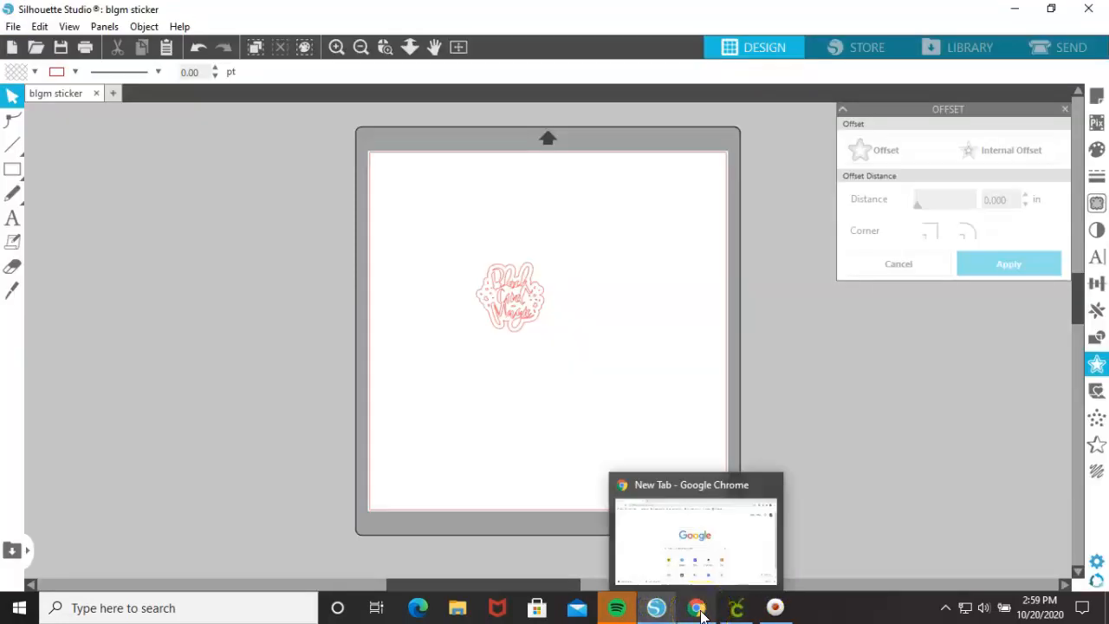
{"action": "left_click", "coordinate": [700, 609]}
{"action": "left_click", "coordinate": [628, 44]}
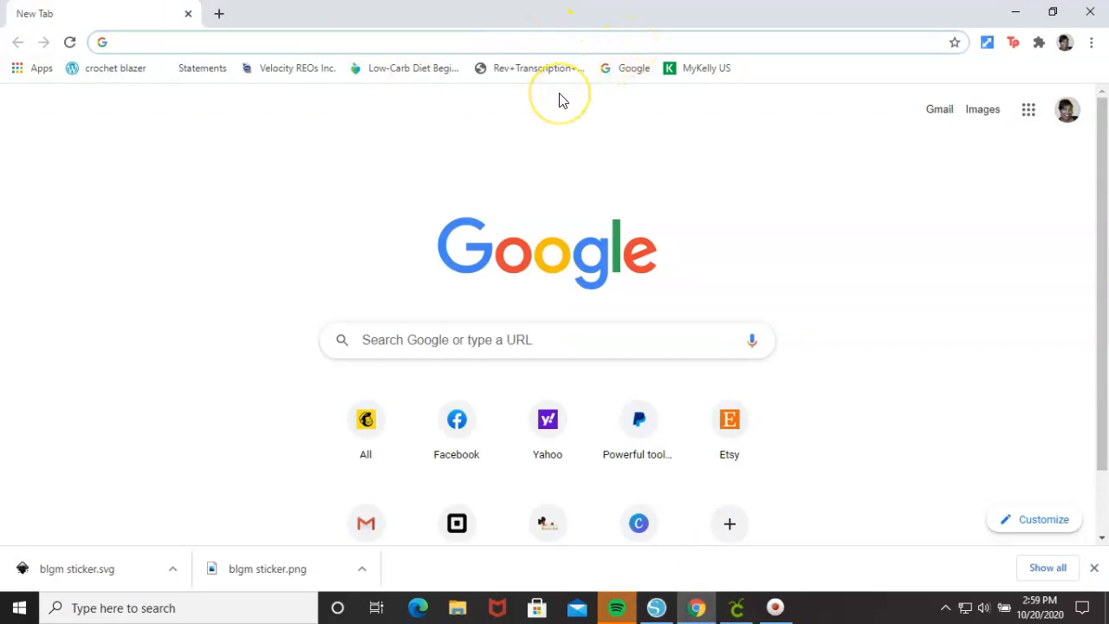
{"action": "type", "text": "sil"}
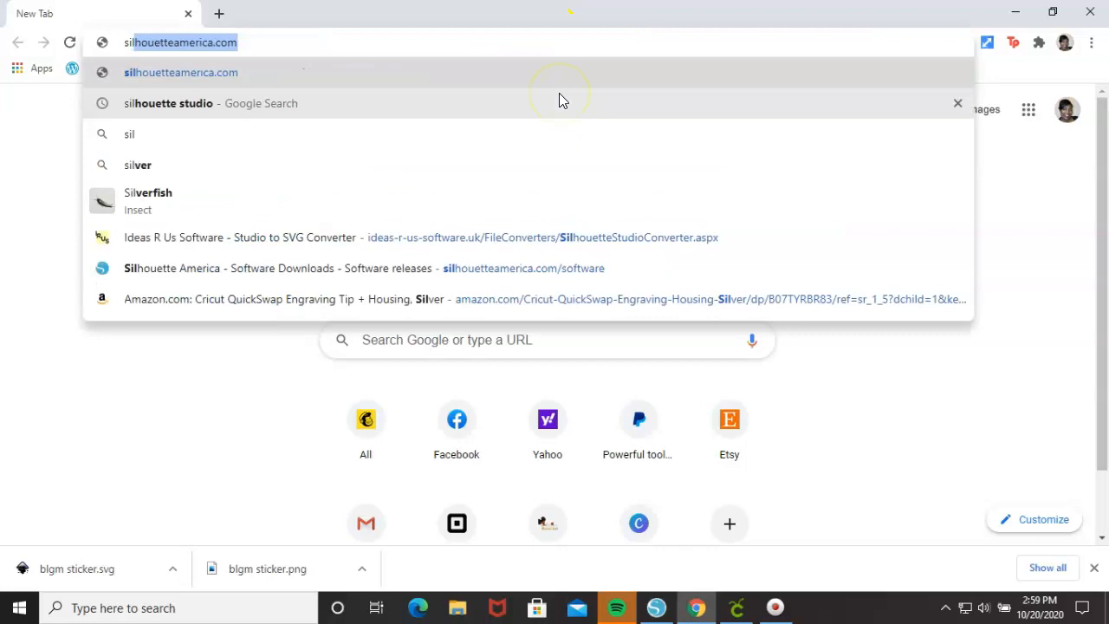
{"action": "key", "text": "Return"}
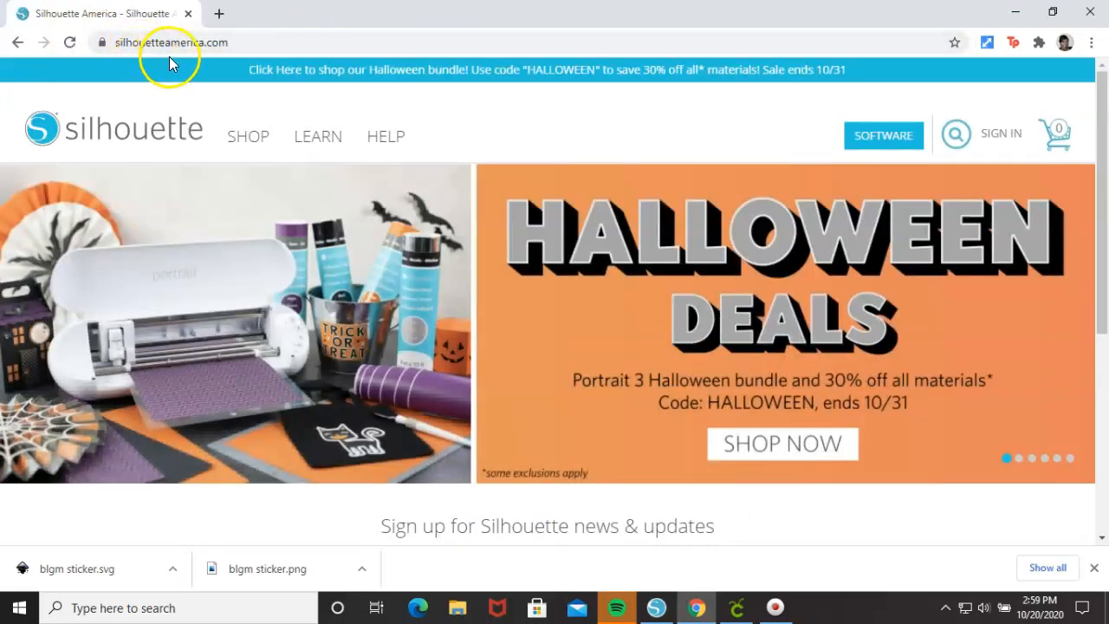
- Open the site's software page and review the Silhouette Studio download versions and links
{"action": "left_click", "coordinate": [851, 141]}
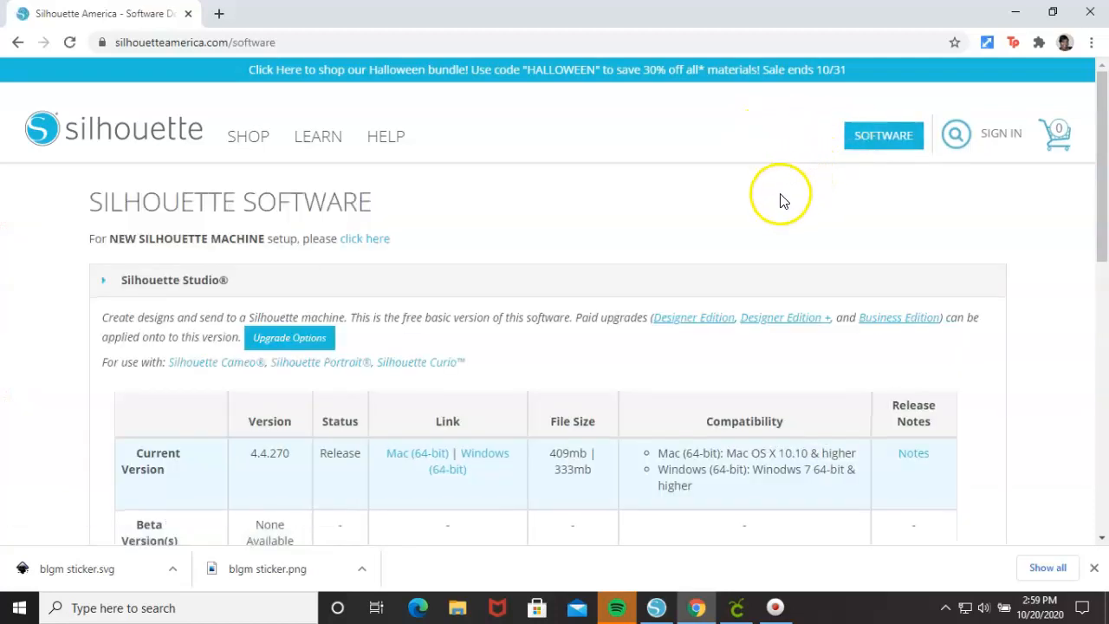
{"action": "scroll", "coordinate": [661, 329], "scroll_direction": "down", "scroll_amount": 3}
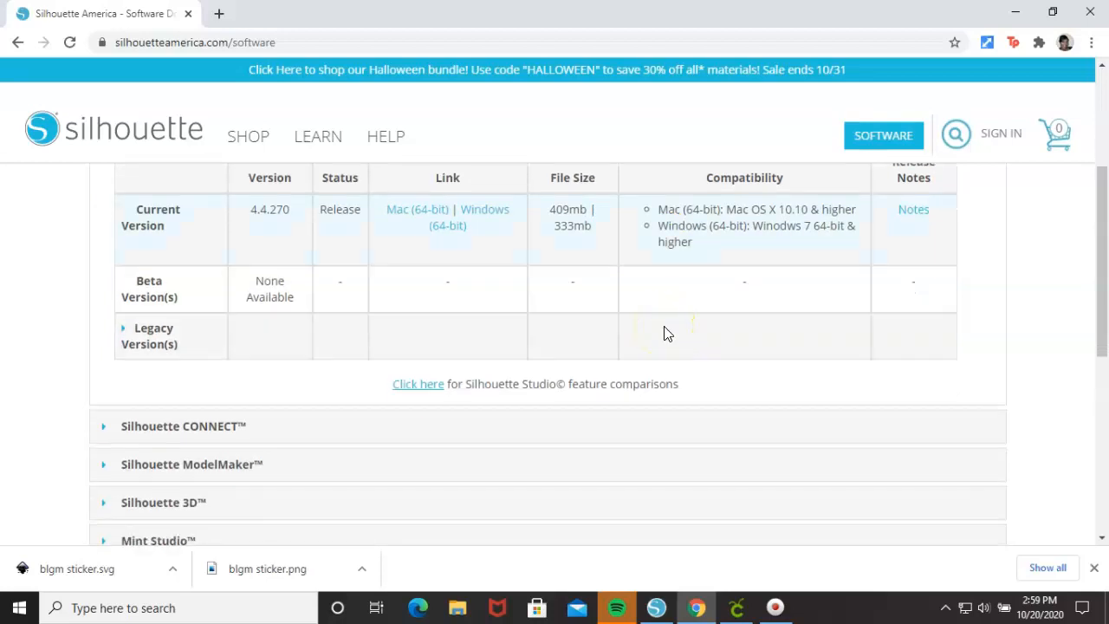
{"action": "scroll", "coordinate": [665, 332], "scroll_direction": "up", "scroll_amount": 2}
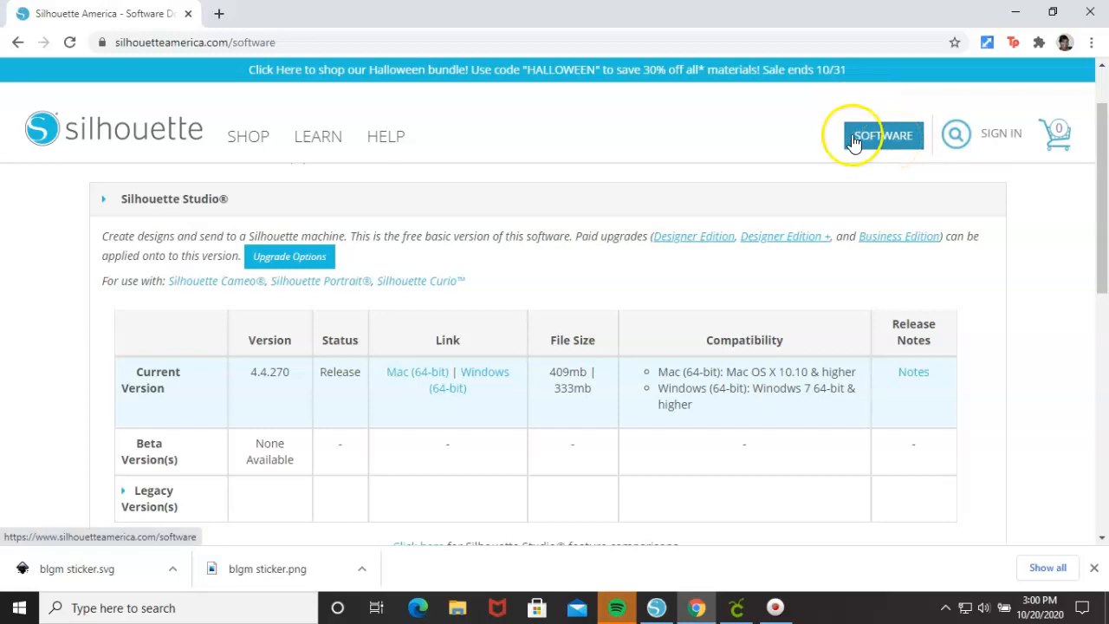
- Switch back to Silhouette Studio, with the browser window minimized, and close the open blgm sticker document
{"action": "left_click", "coordinate": [658, 608]}
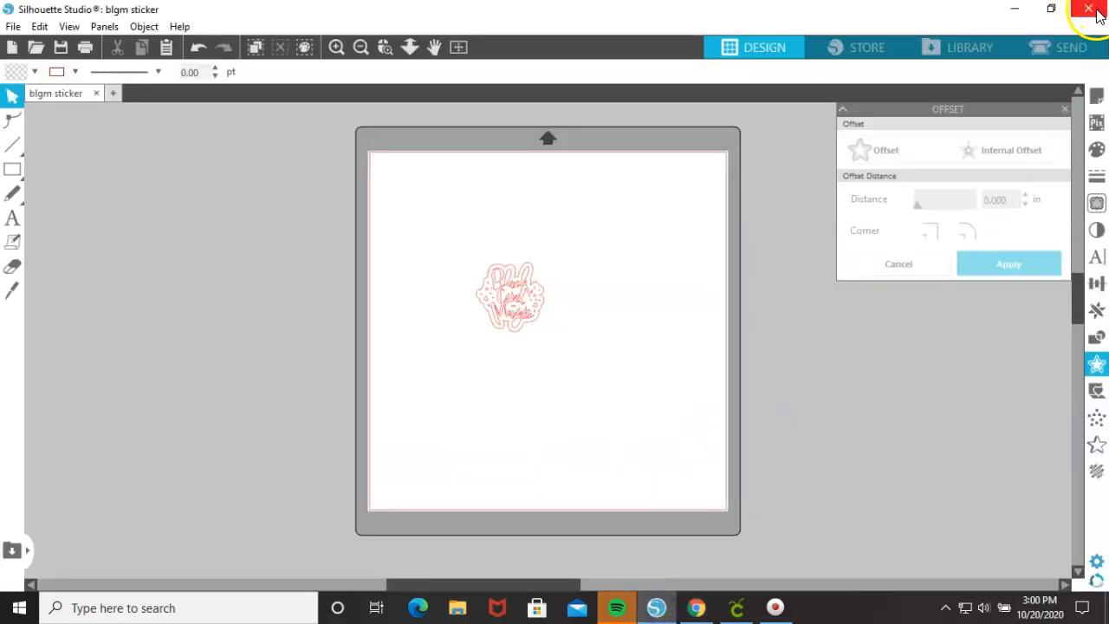
{"action": "left_click", "coordinate": [1016, 11]}
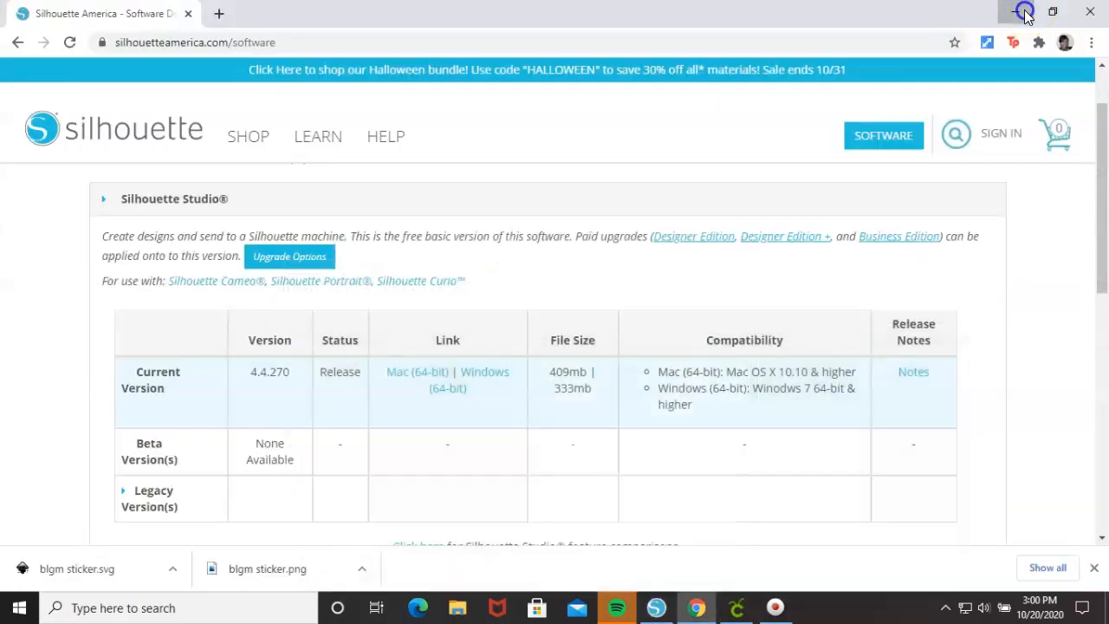
{"action": "left_click", "coordinate": [1019, 11]}
{"action": "left_click", "coordinate": [1017, 13]}
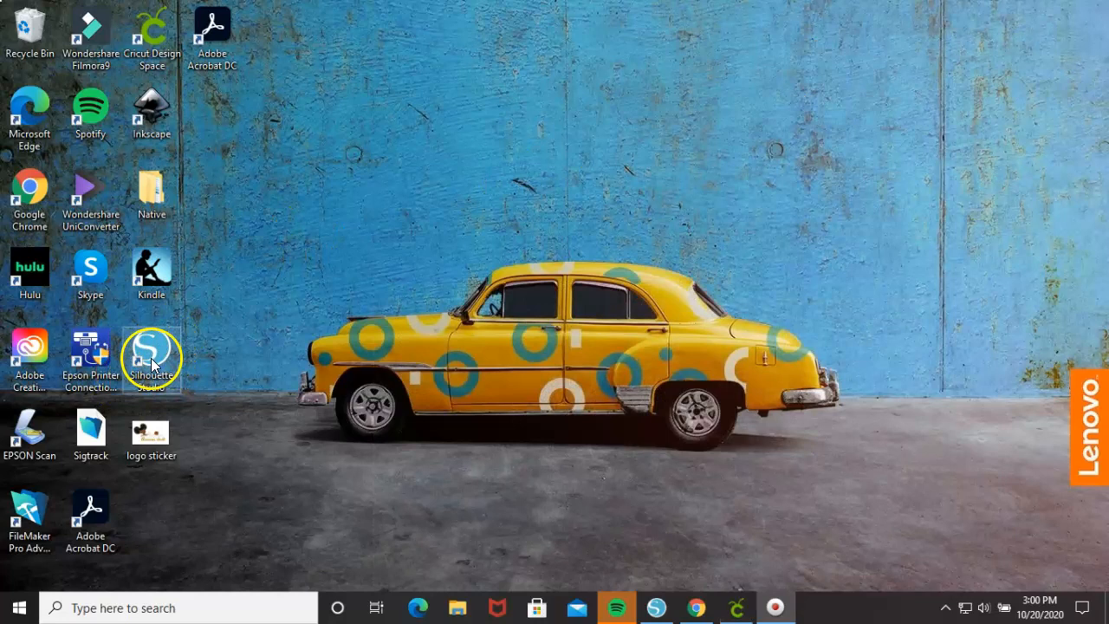
{"action": "left_click", "coordinate": [656, 605]}
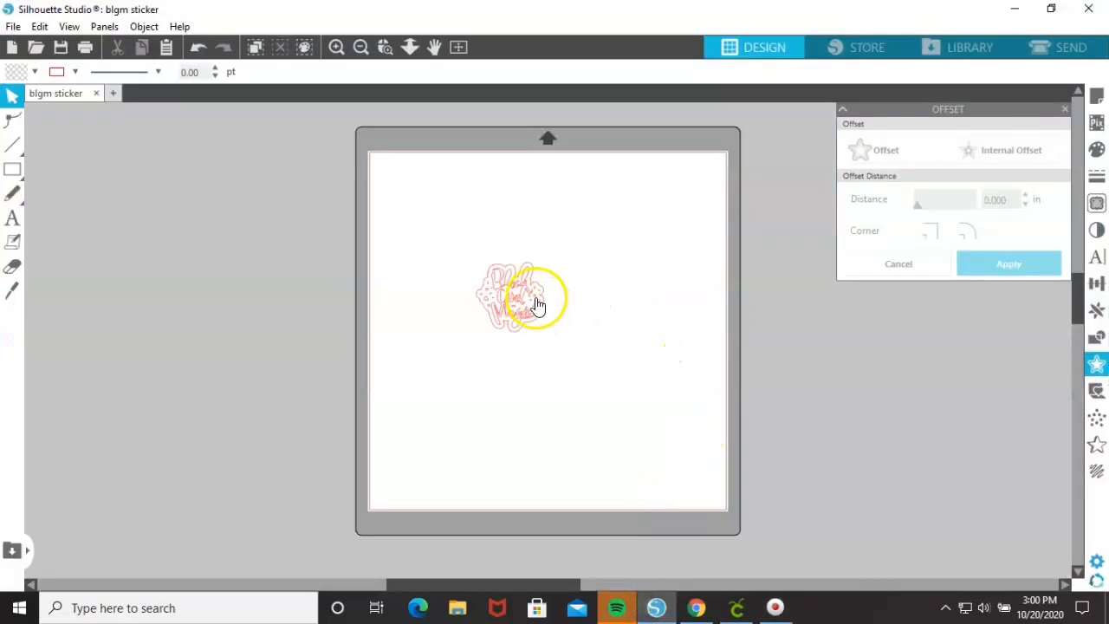
{"action": "left_click", "coordinate": [97, 93]}
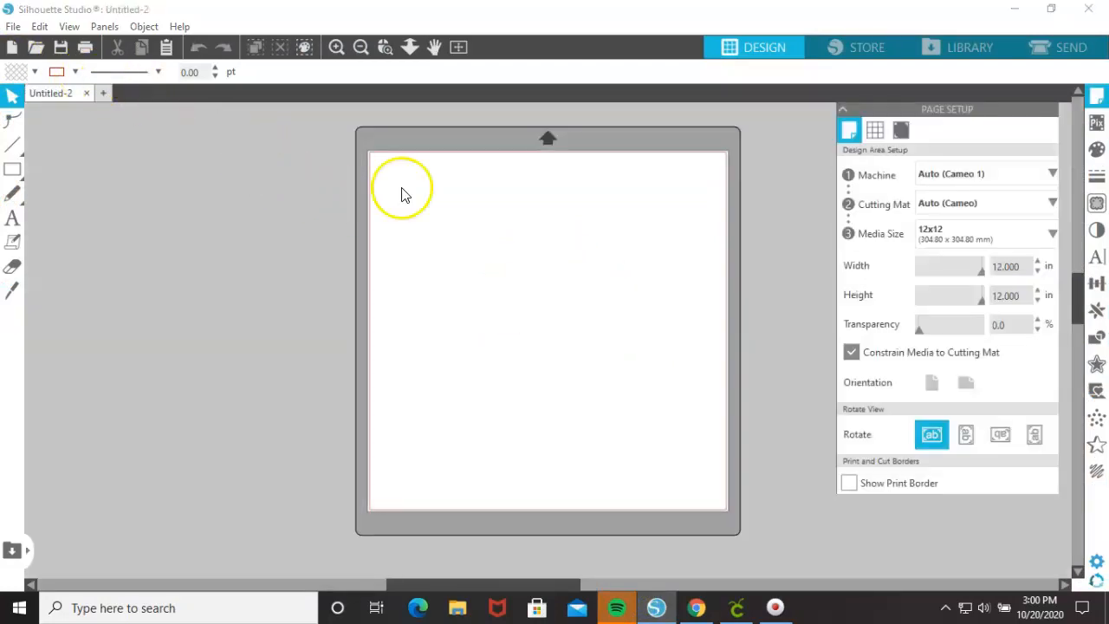
{"action": "right_click", "coordinate": [663, 366]}
{"action": "left_click", "coordinate": [592, 344]}
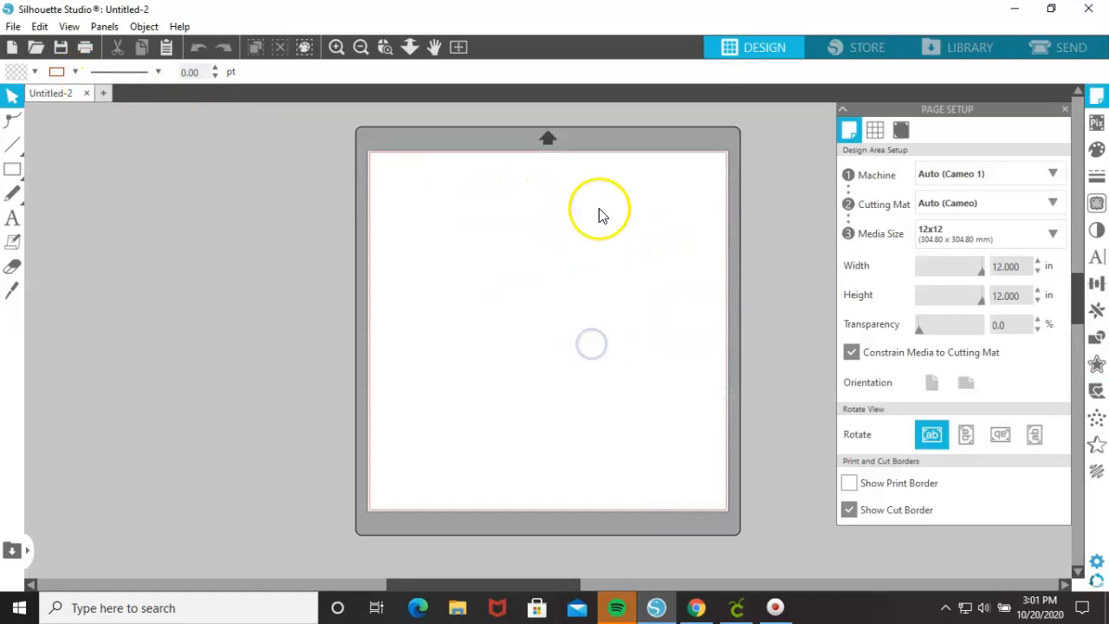
{"action": "left_click", "coordinate": [613, 291]}
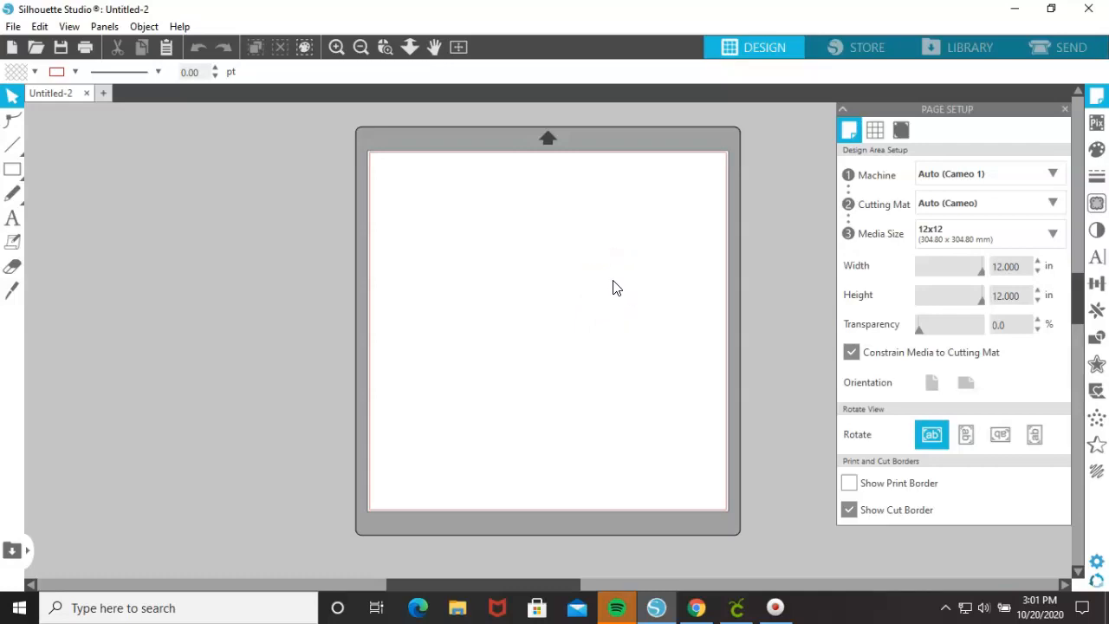
{"action": "left_click", "coordinate": [614, 277]}
{"action": "left_click", "coordinate": [616, 266]}
{"action": "left_click", "coordinate": [618, 245]}
{"action": "left_click", "coordinate": [618, 246]}
- Open the blgm sticker image from Downloads and enlarge the design on the mat to about 4.79 by 4.90 in
{"action": "left_click", "coordinate": [12, 26]}
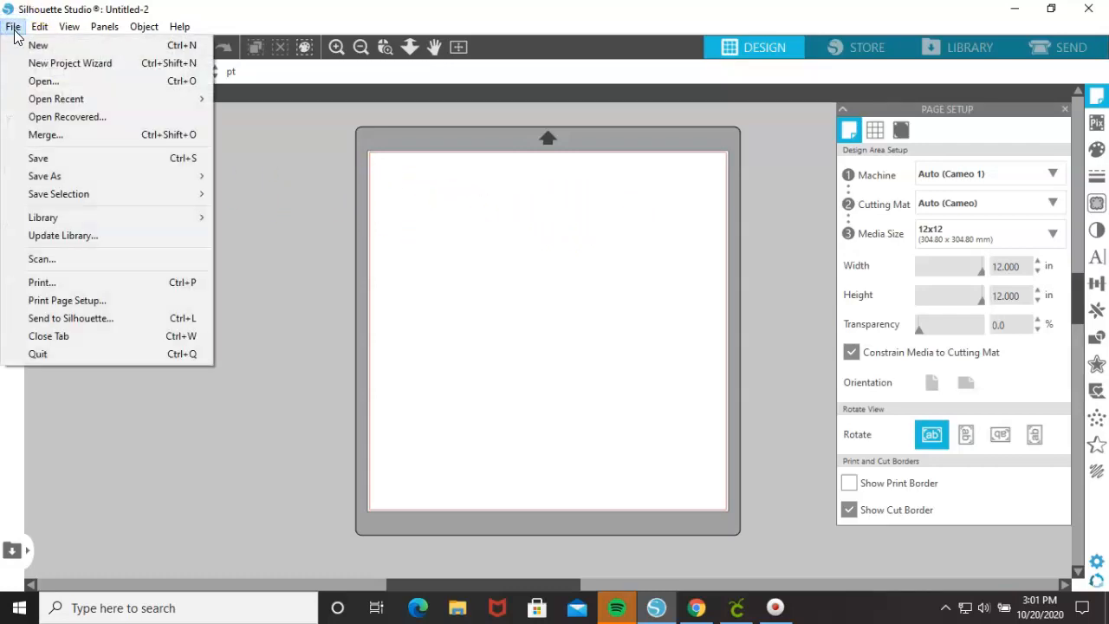
{"action": "left_click", "coordinate": [37, 84]}
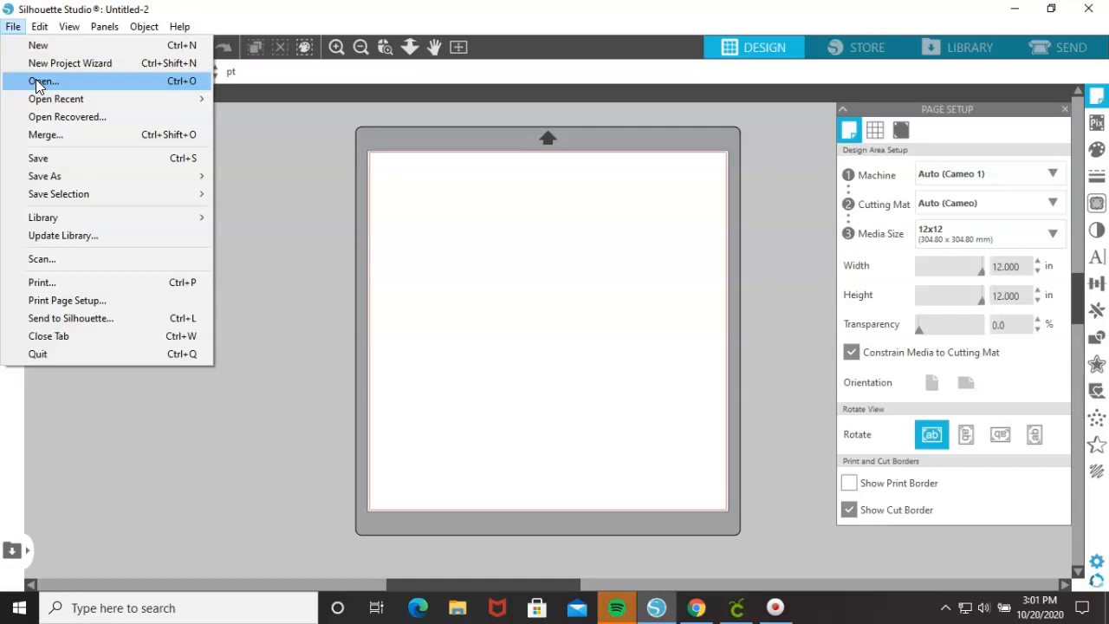
{"action": "left_click", "coordinate": [35, 81]}
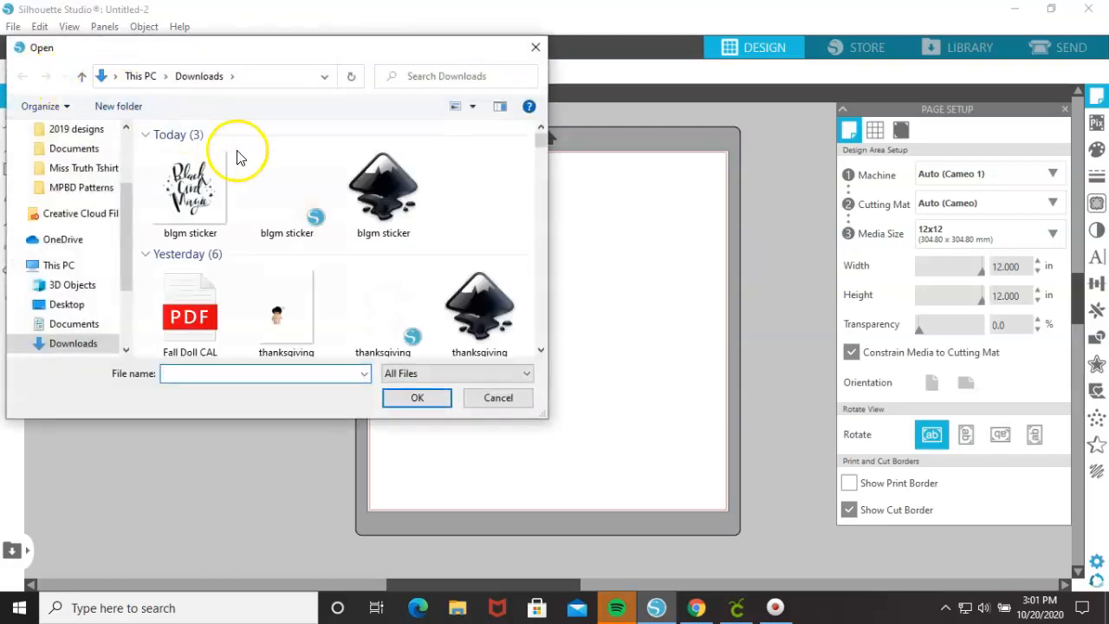
{"action": "left_click", "coordinate": [193, 185]}
{"action": "left_click", "coordinate": [192, 184]}
{"action": "left_click", "coordinate": [422, 400]}
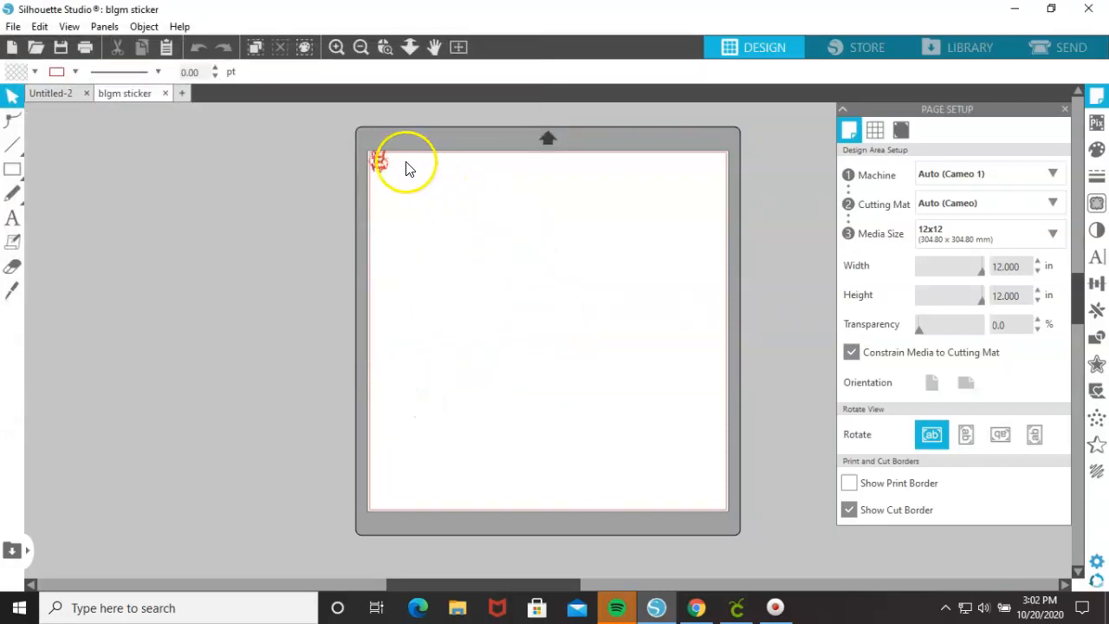
{"action": "left_click_drag", "start_coordinate": [384, 166], "coordinate": [578, 344]}
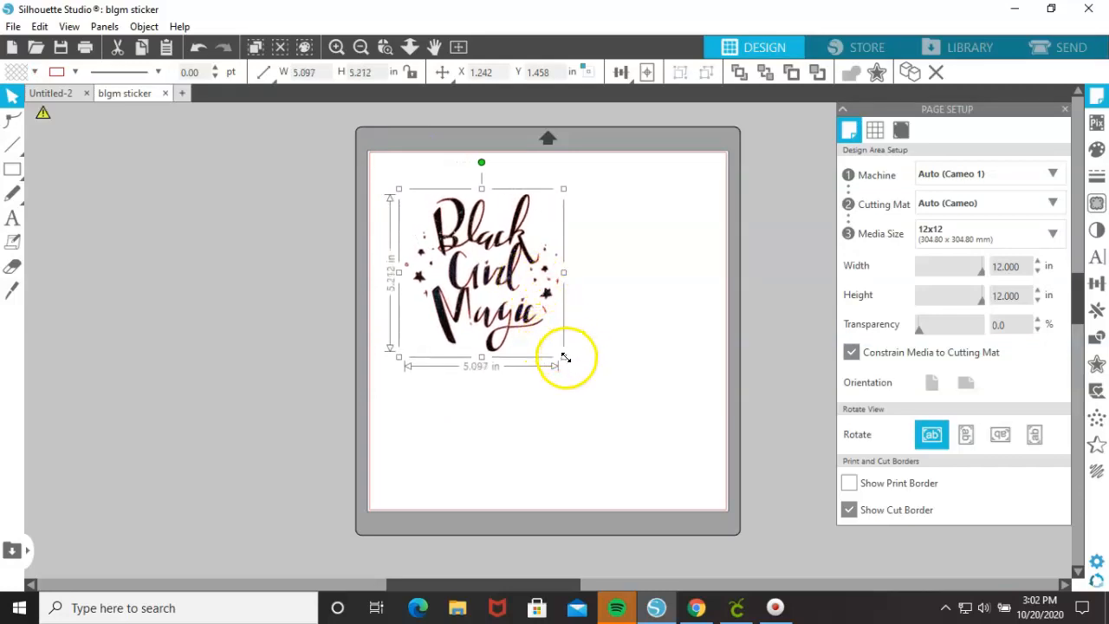
{"action": "mouse_move", "coordinate": [564, 357]}
{"action": "left_mouse_down"}
{"action": "mouse_move", "coordinate": [529, 315]}
{"action": "mouse_move", "coordinate": [579, 381]}
{"action": "mouse_move", "coordinate": [560, 343]}
{"action": "left_mouse_up"}
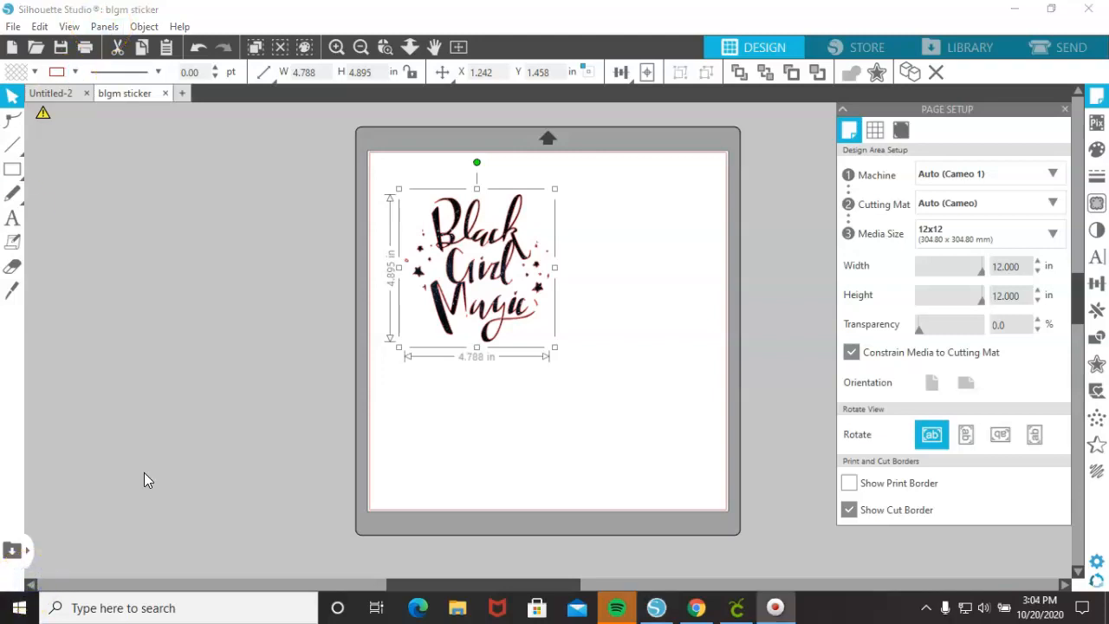
- Select a trace area of about 5.75 by 5.46 in around the whole Black Girl Magic design
{"action": "left_click", "coordinate": [104, 26]}
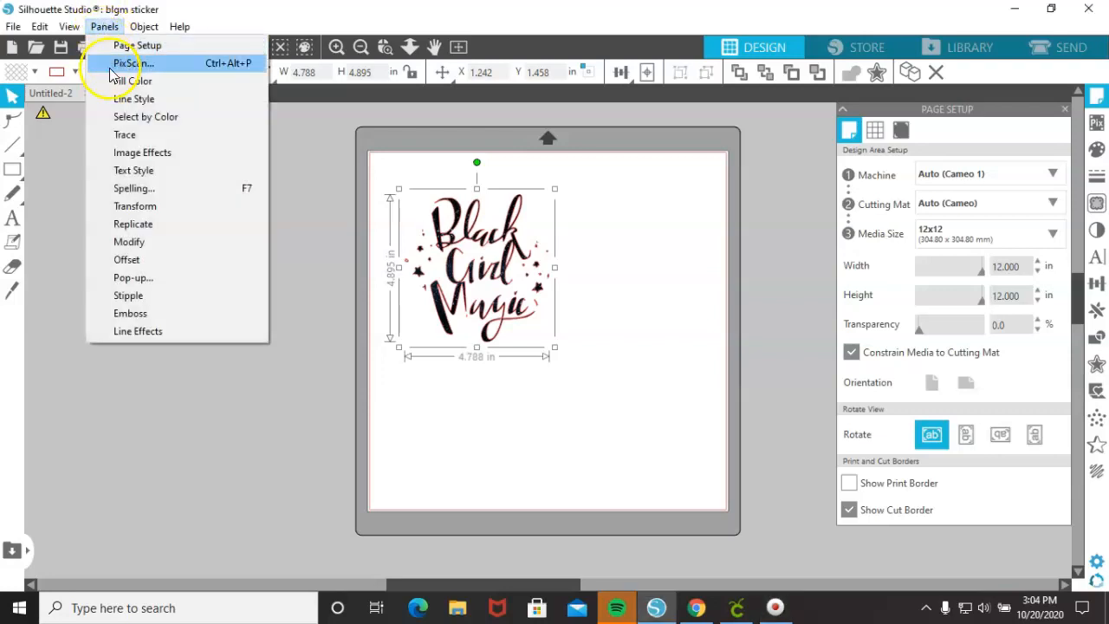
{"action": "left_click", "coordinate": [125, 136]}
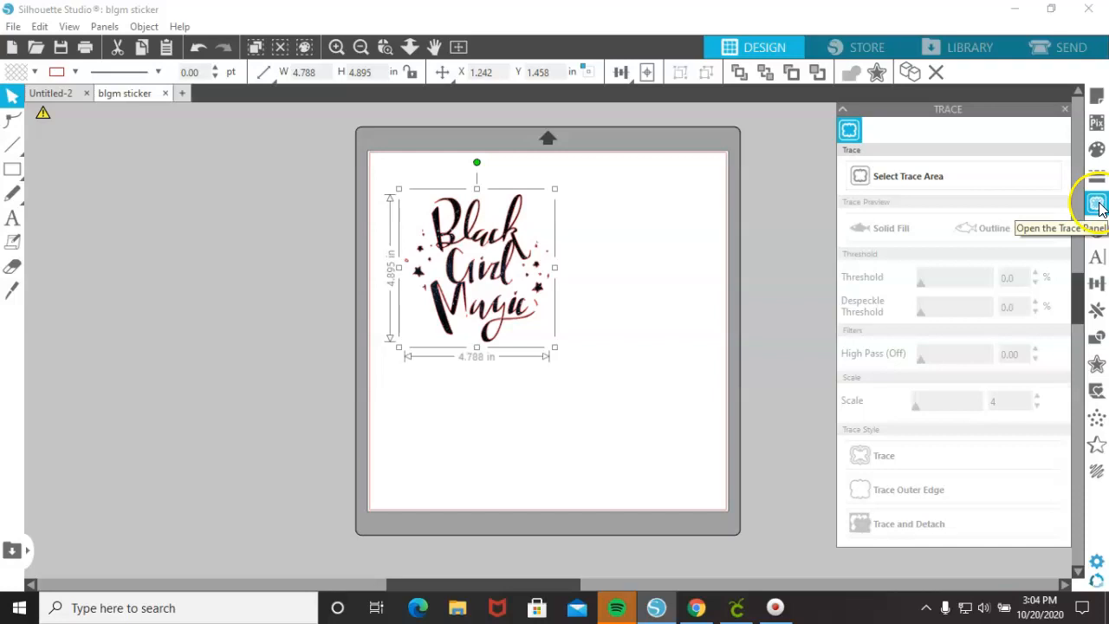
{"action": "left_click", "coordinate": [943, 176]}
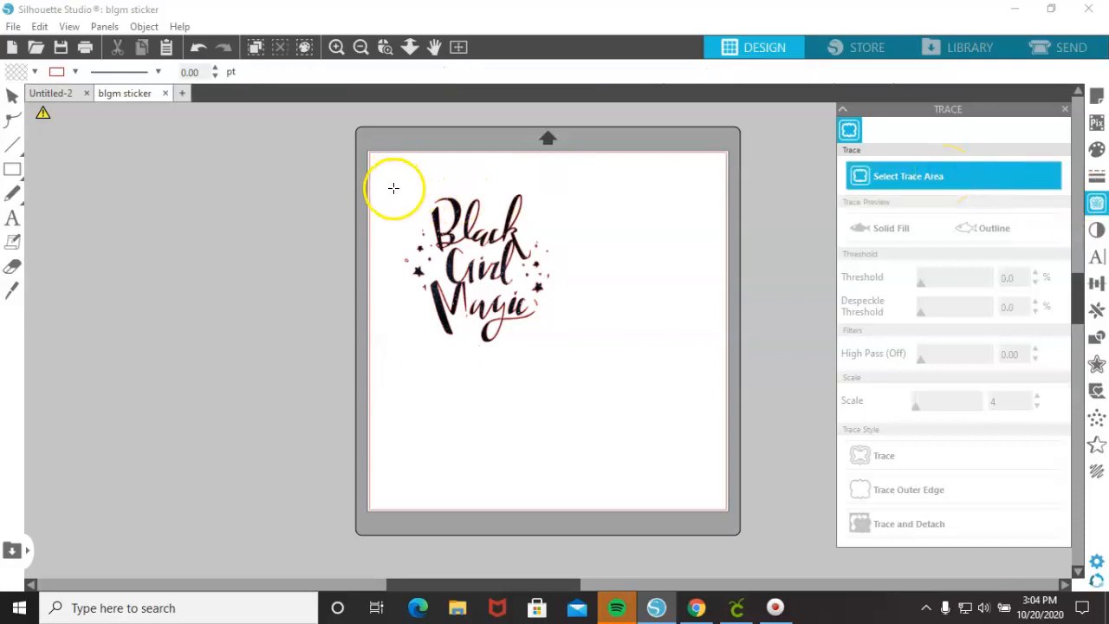
{"action": "mouse_move", "coordinate": [390, 186]}
{"action": "left_mouse_down"}
{"action": "mouse_move", "coordinate": [558, 225]}
{"action": "mouse_move", "coordinate": [557, 322]}
{"action": "mouse_move", "coordinate": [573, 361]}
{"action": "mouse_move", "coordinate": [564, 350]}
{"action": "left_mouse_up"}
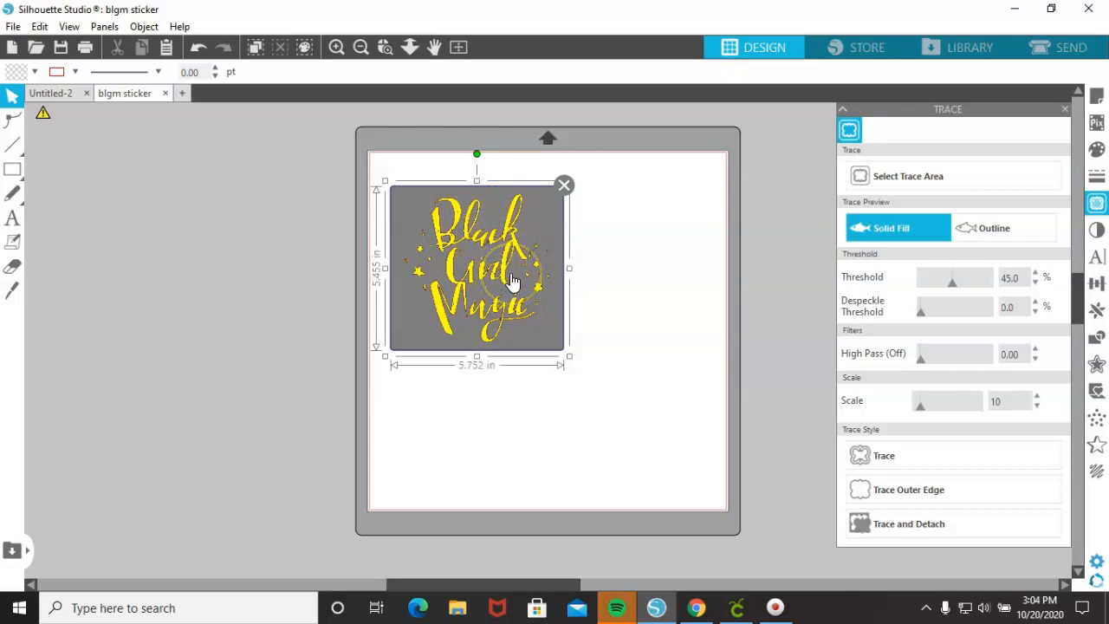
- Raise the trace threshold to 100%
{"action": "left_click", "coordinate": [961, 290]}
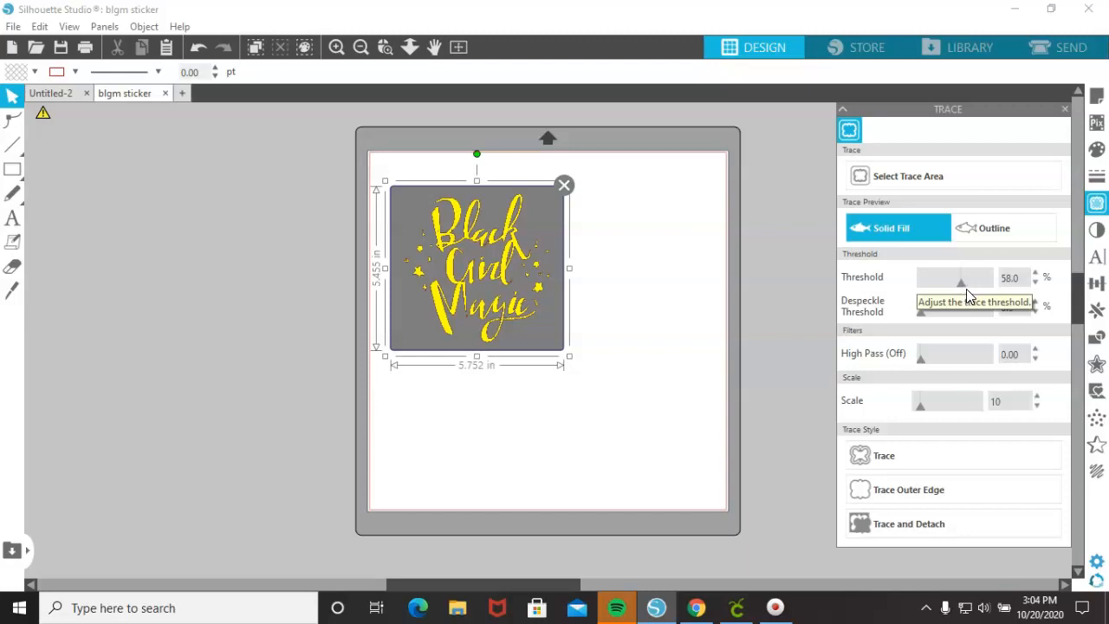
{"action": "left_click", "coordinate": [967, 289]}
{"action": "left_click", "coordinate": [972, 281]}
{"action": "left_click_drag", "start_coordinate": [972, 279], "coordinate": [996, 280]}
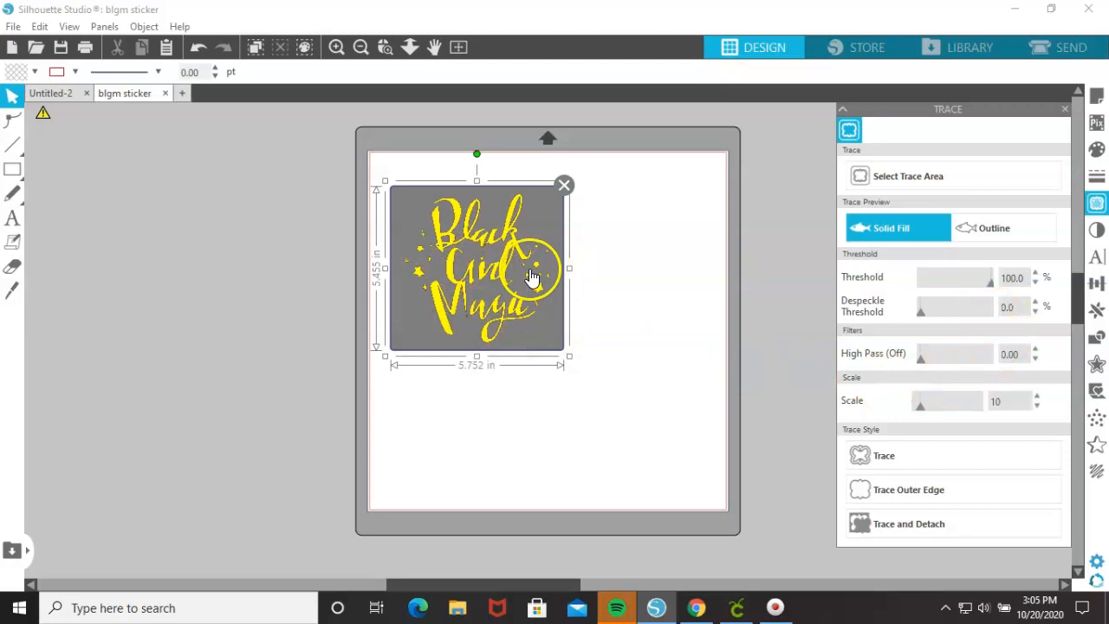
- Trace the design's outer edge and move the traced outline away from the original image, toward the mat's lower right area
{"action": "left_click", "coordinate": [914, 491]}
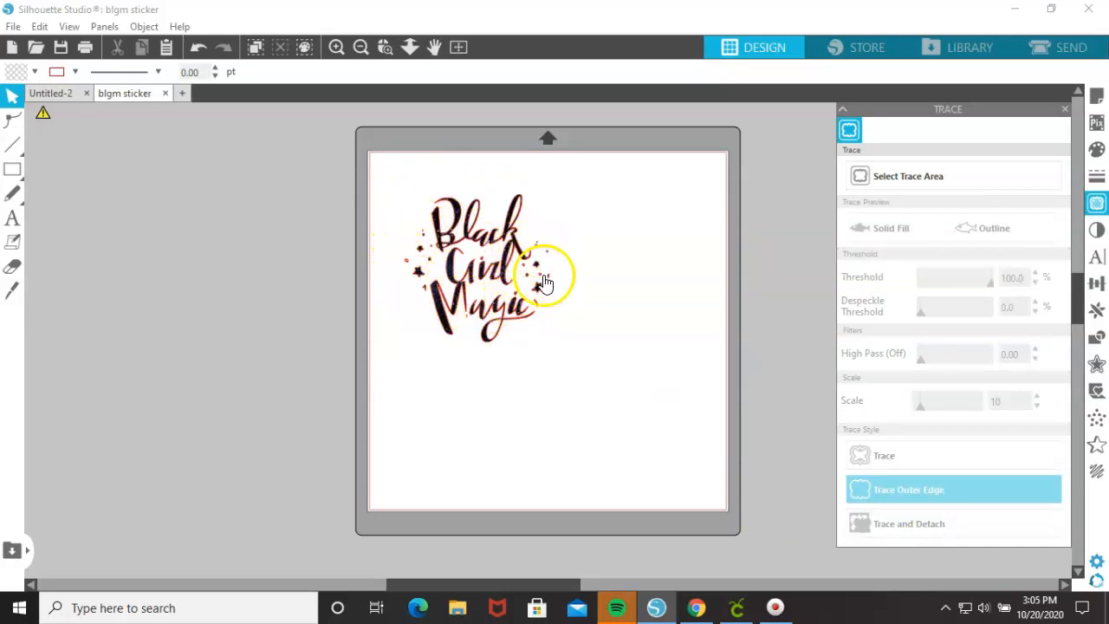
{"action": "left_click", "coordinate": [454, 239]}
{"action": "left_click_drag", "start_coordinate": [459, 243], "coordinate": [598, 357]}
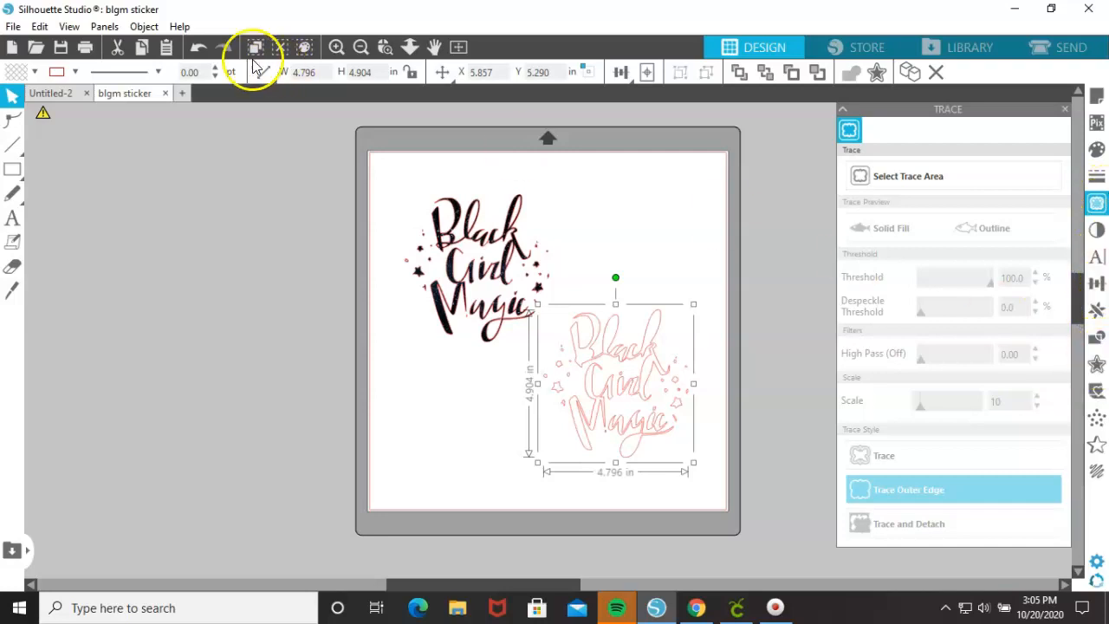
- Offset the traced lettering outline outward by 0.205 in with rounded corners and apply it
{"action": "left_click", "coordinate": [104, 27]}
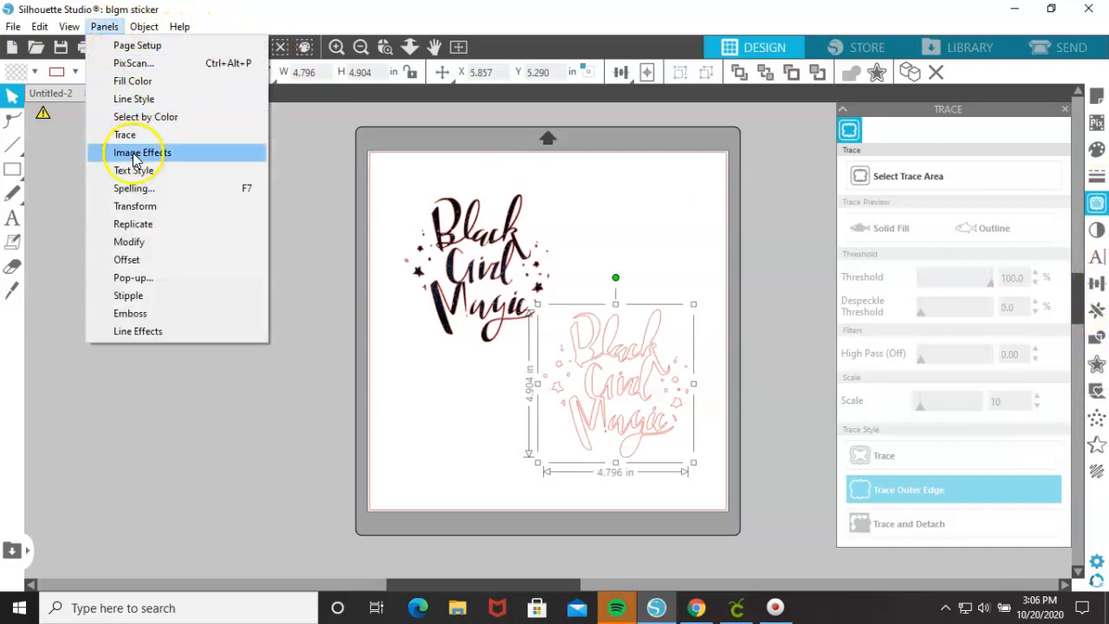
{"action": "left_click", "coordinate": [145, 262]}
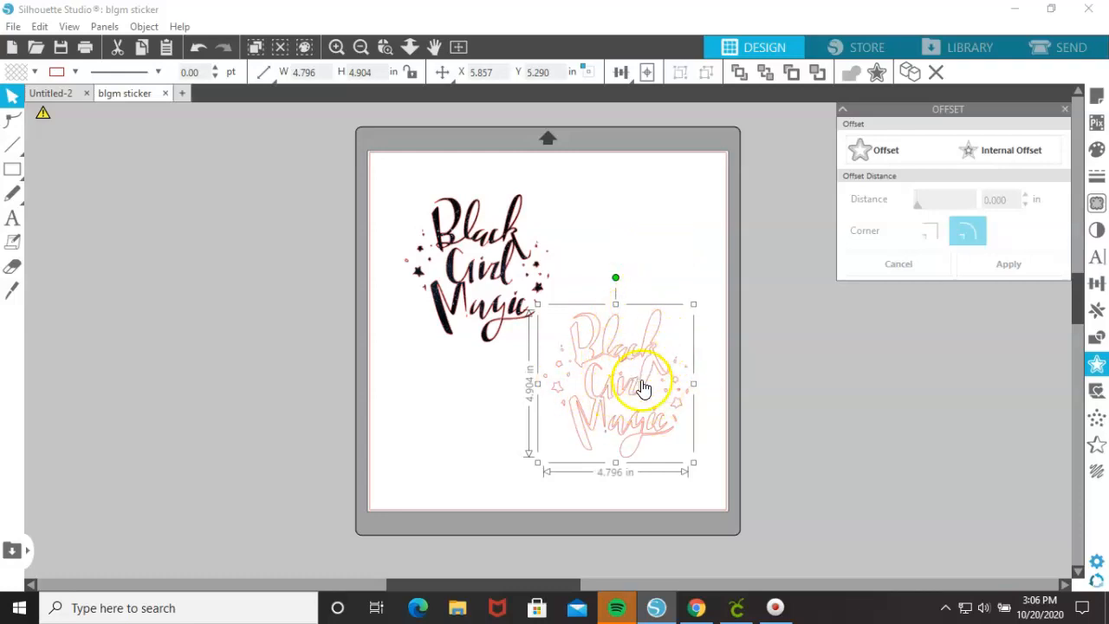
{"action": "left_click", "coordinate": [870, 156]}
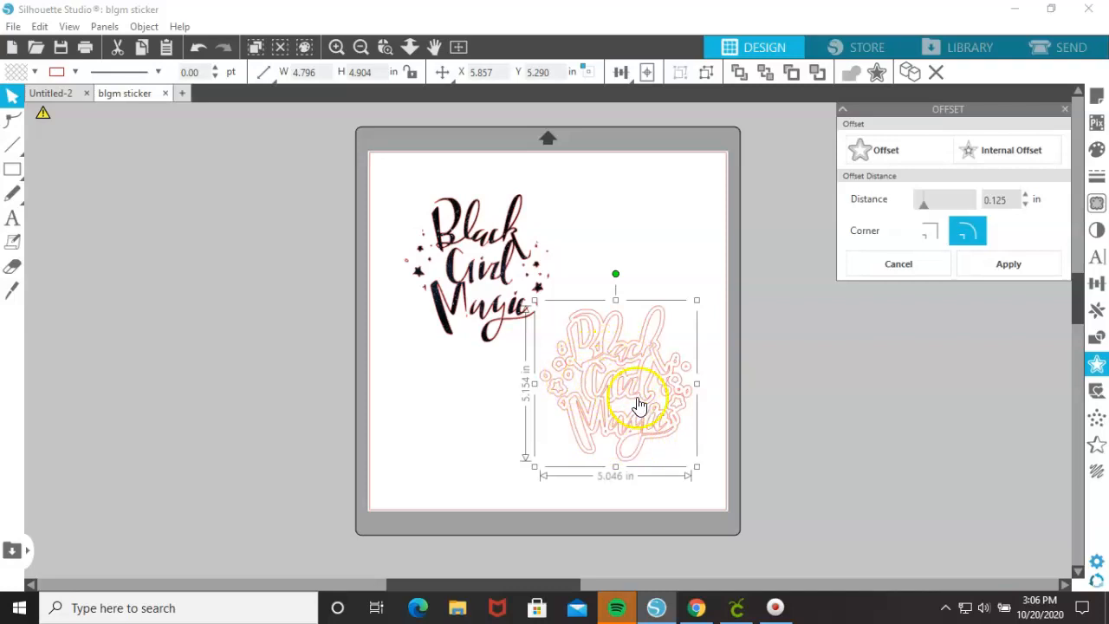
{"action": "left_click", "coordinate": [1026, 195]}
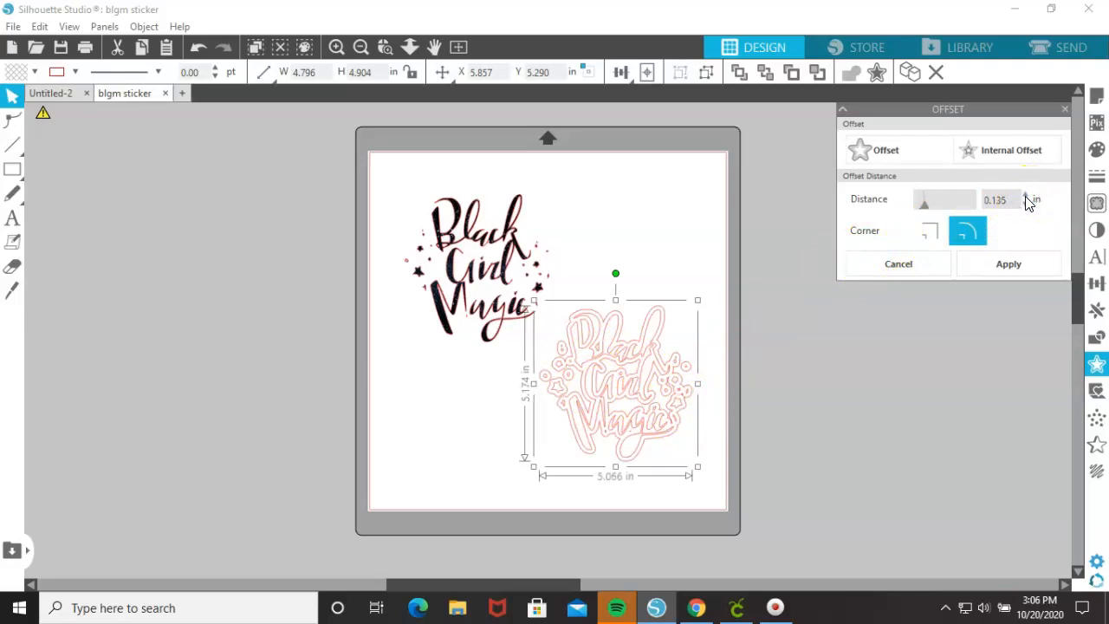
{"action": "left_click", "coordinate": [1026, 196]}
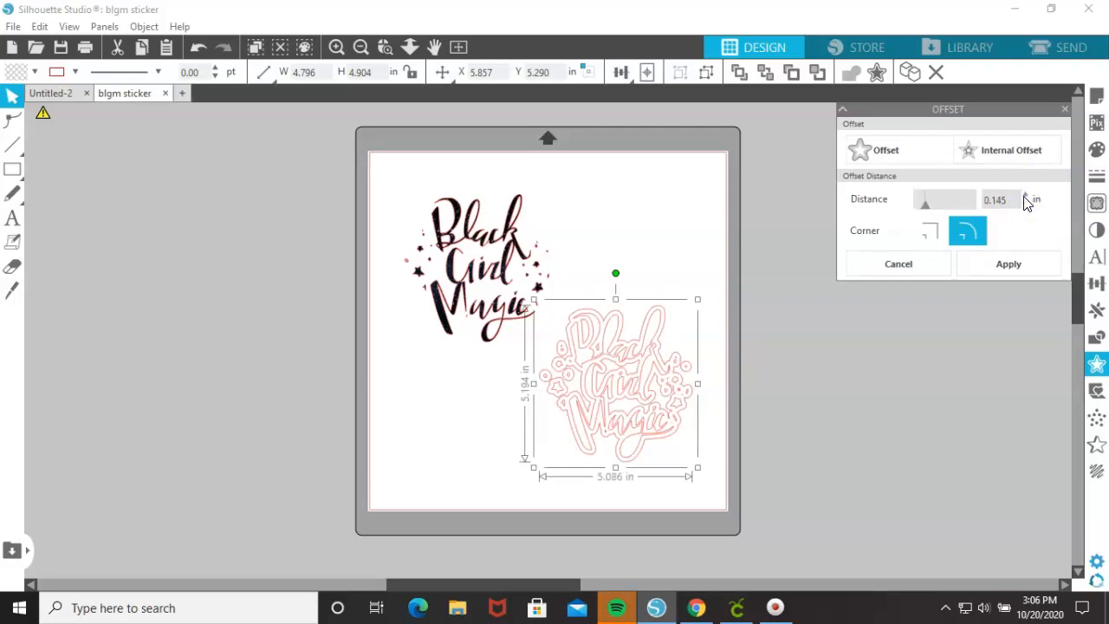
{"action": "left_click", "coordinate": [1026, 196]}
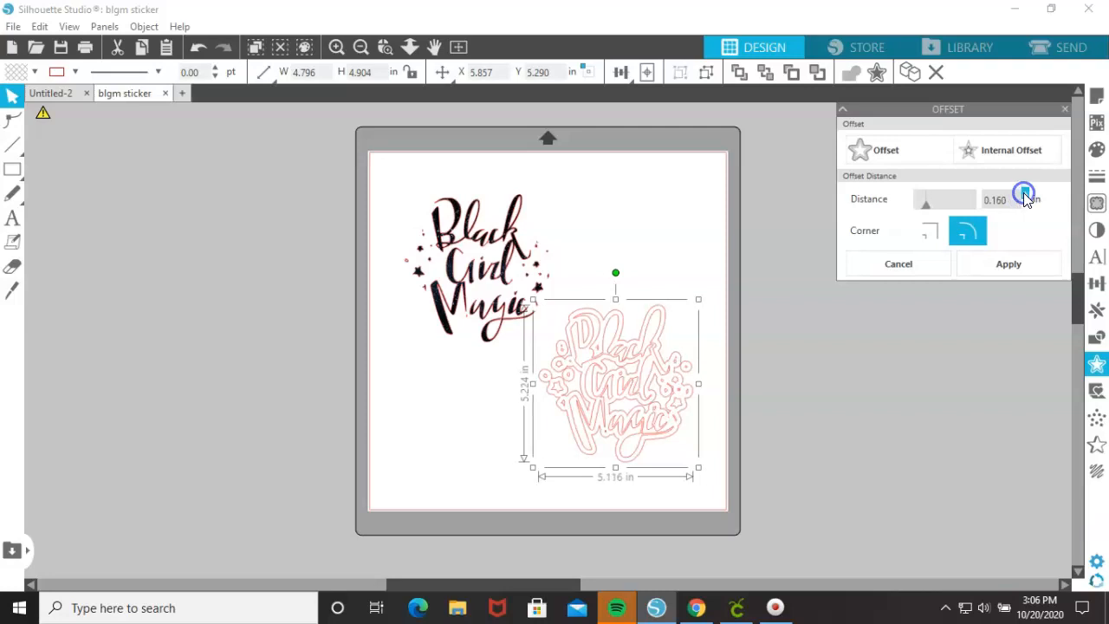
{"action": "left_click", "coordinate": [1026, 196]}
{"action": "left_click", "coordinate": [1026, 196]}
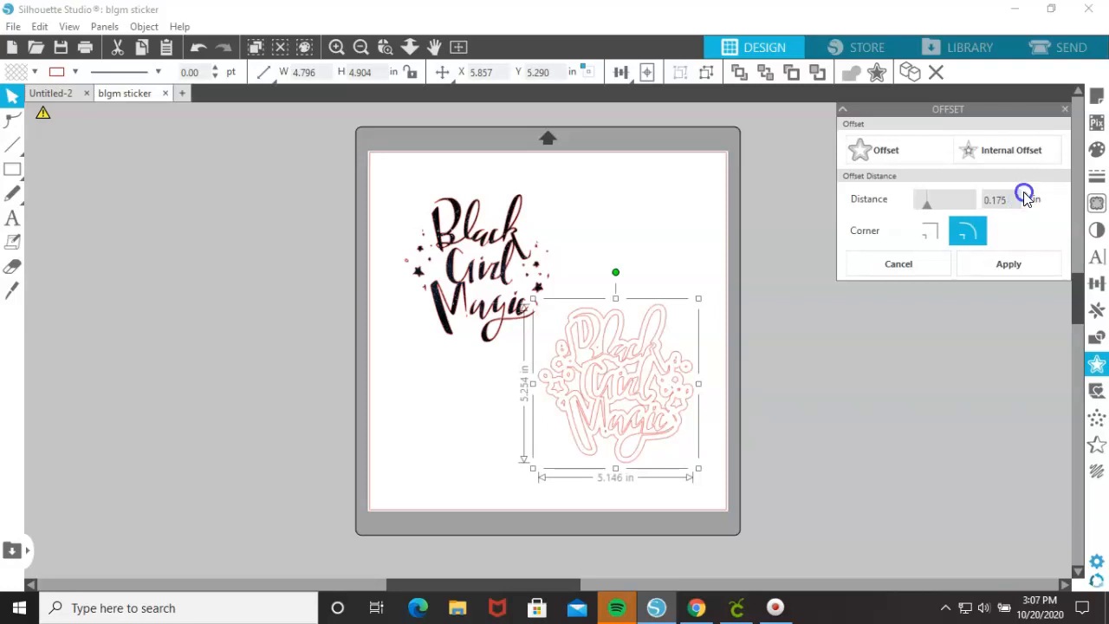
{"action": "left_click", "coordinate": [1026, 195]}
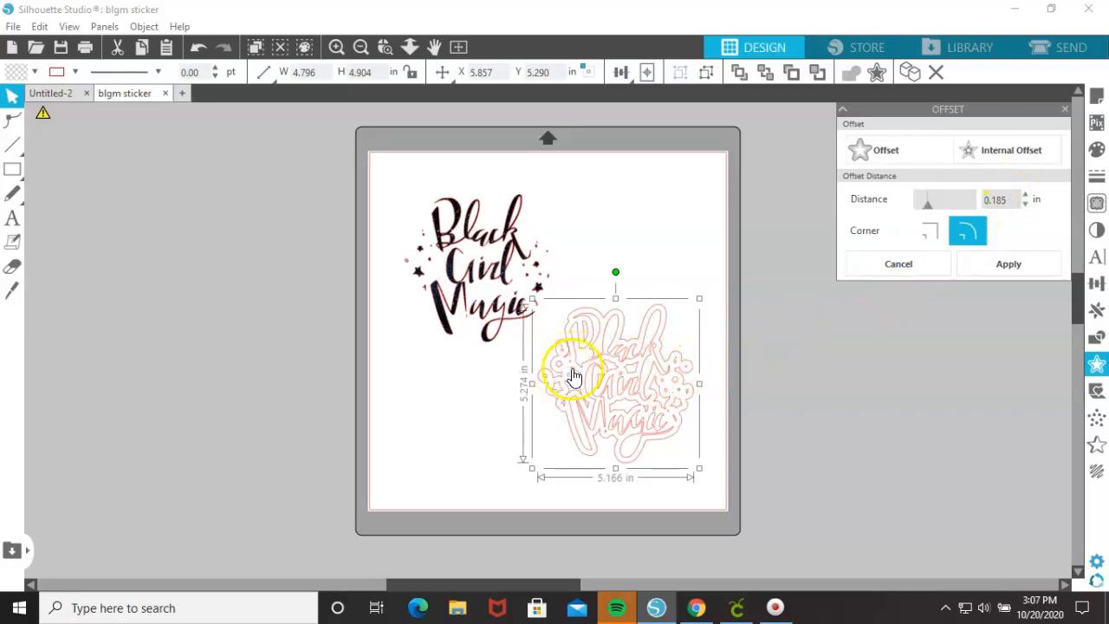
{"action": "left_click", "coordinate": [1026, 195]}
{"action": "left_click", "coordinate": [1026, 195]}
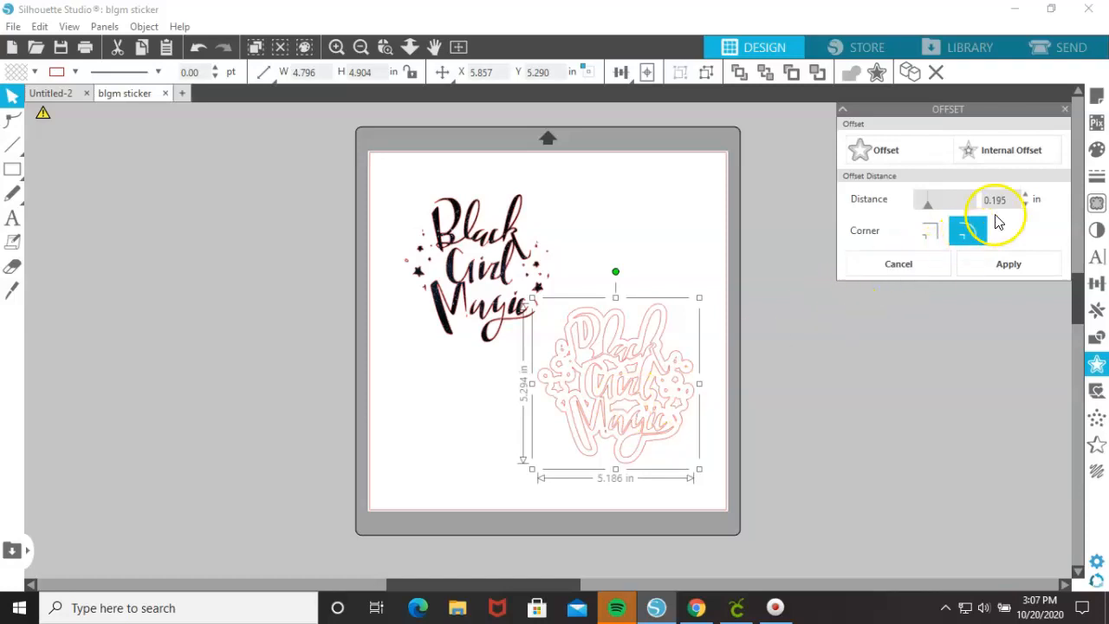
{"action": "left_click", "coordinate": [1028, 200]}
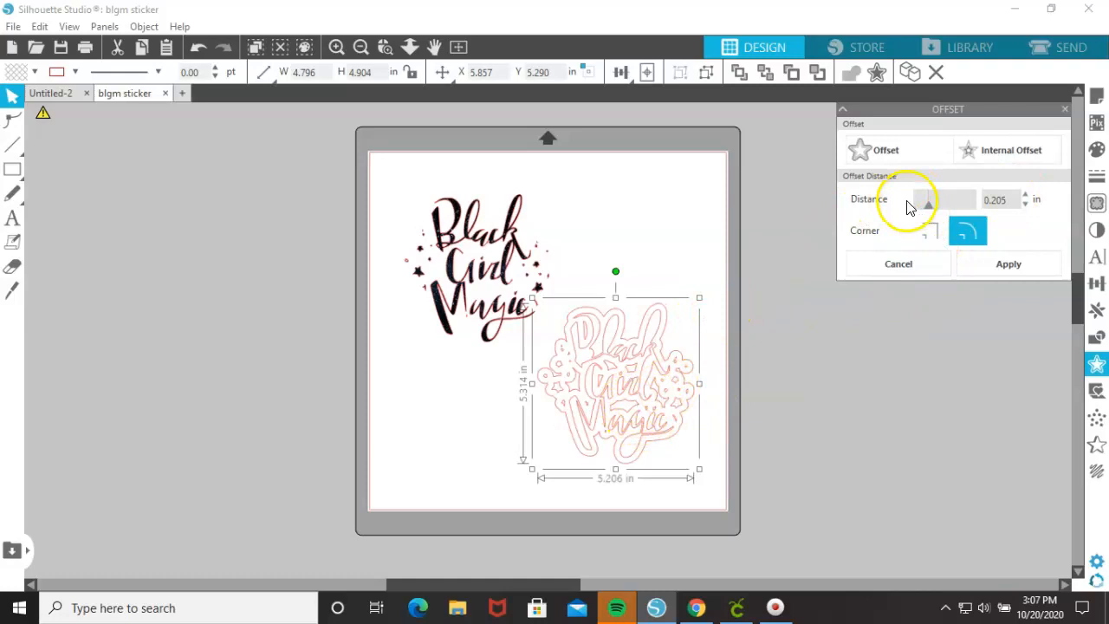
{"action": "left_click", "coordinate": [976, 259]}
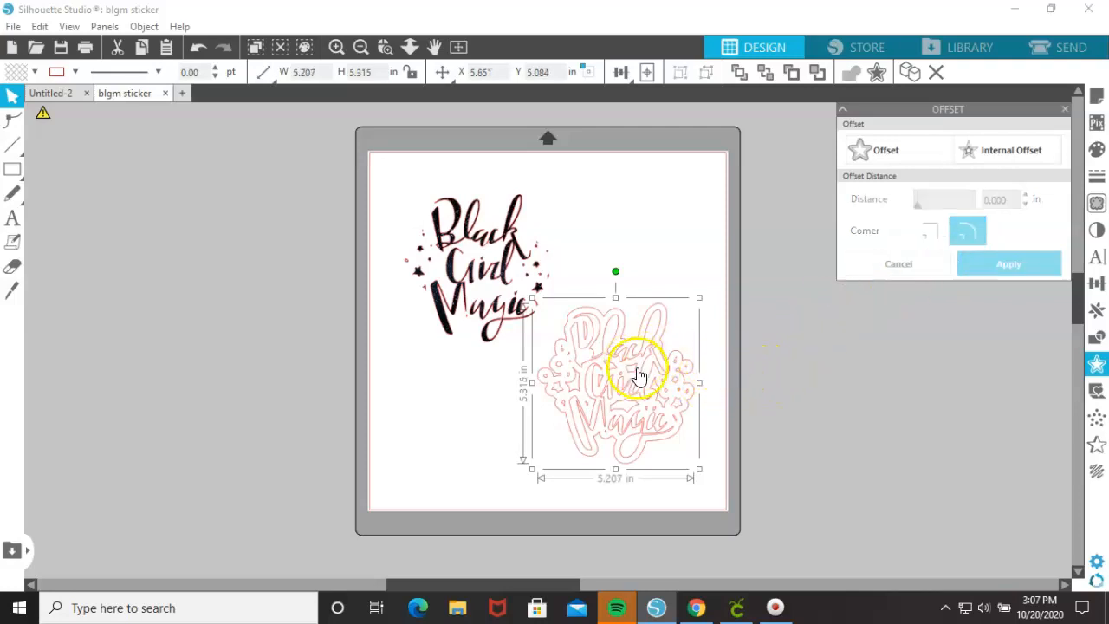
{"action": "left_click", "coordinate": [628, 413]}
{"action": "double_click", "coordinate": [628, 410]}
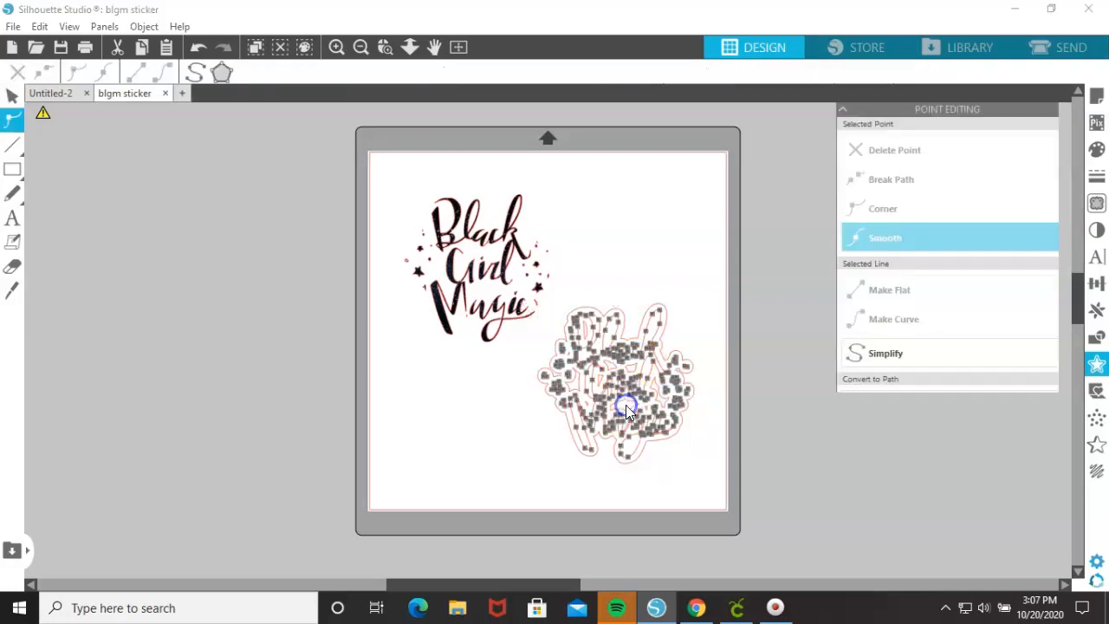
{"action": "double_click", "coordinate": [627, 410]}
{"action": "double_click", "coordinate": [627, 411]}
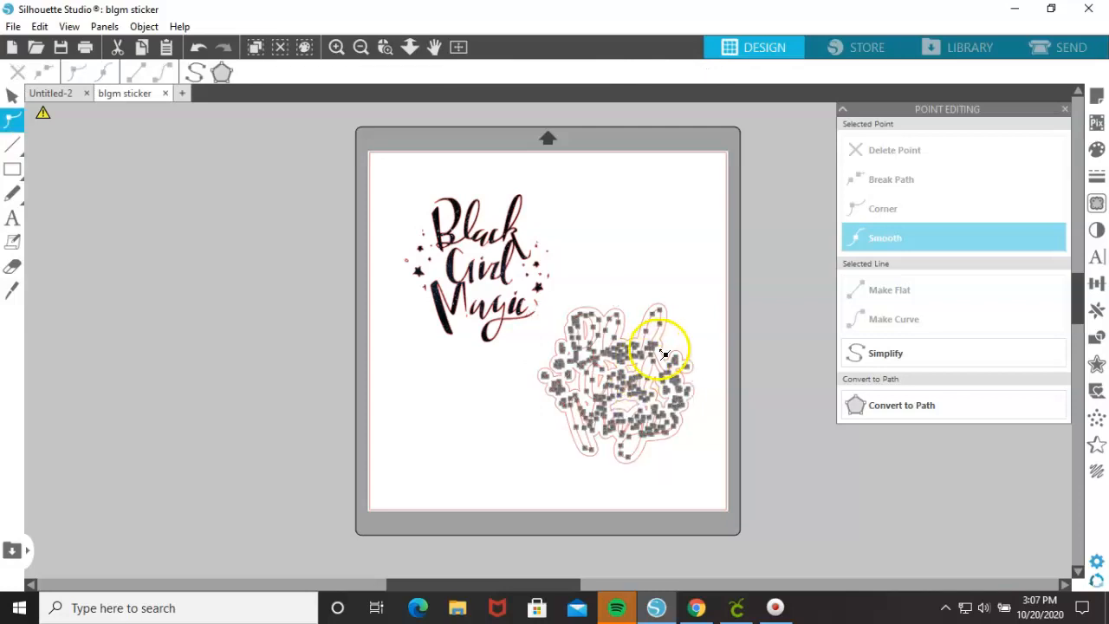
{"action": "left_click", "coordinate": [706, 216]}
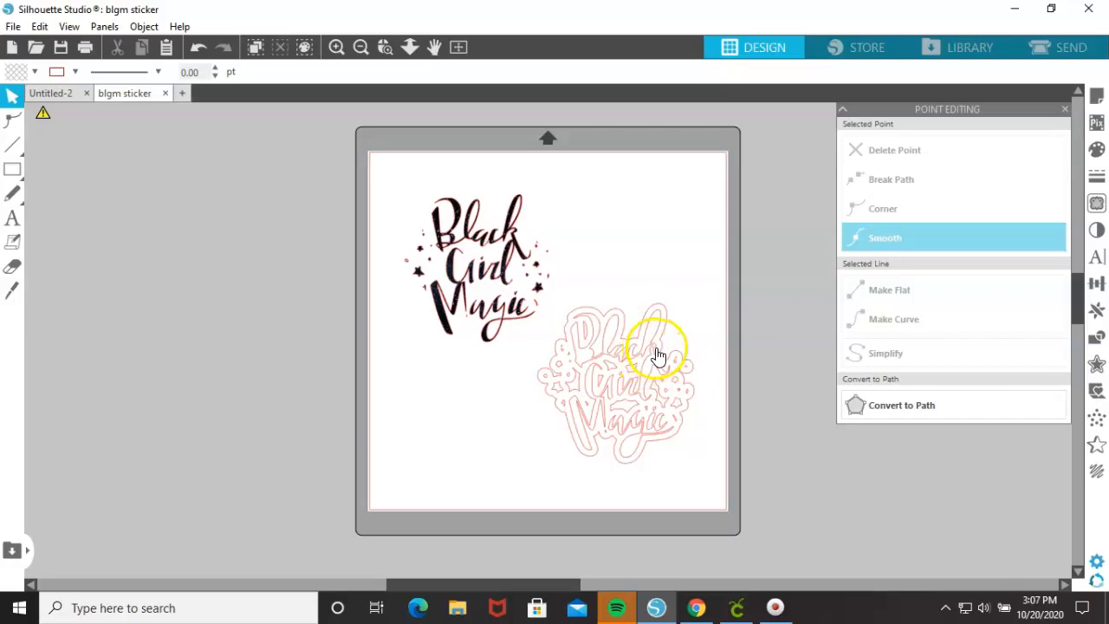
{"action": "left_click", "coordinate": [708, 278]}
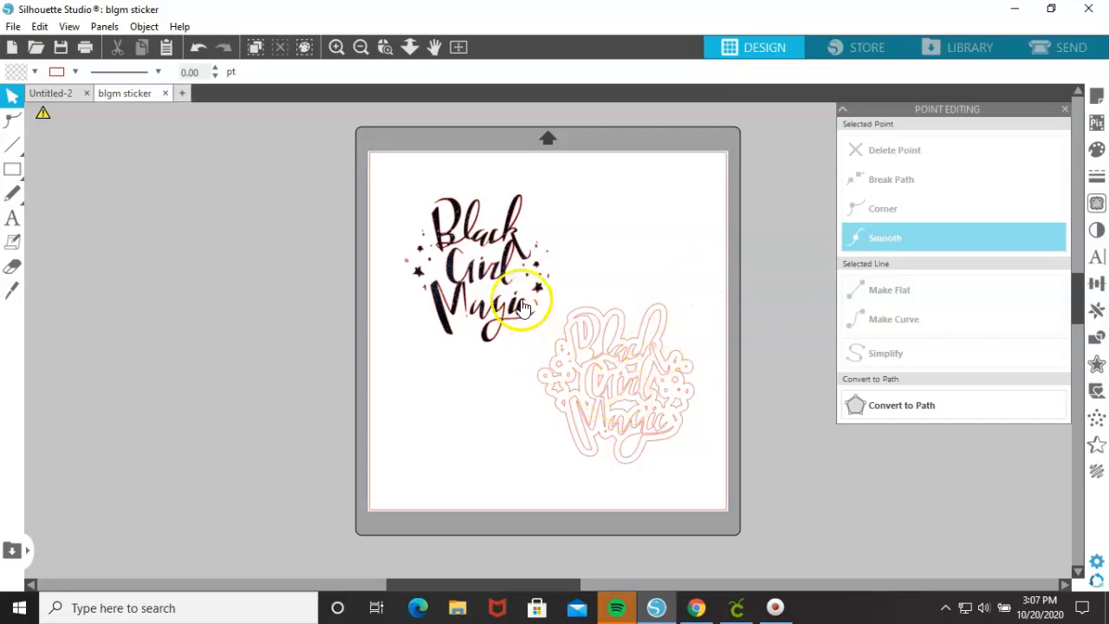
- Move the traced lettering out of the offset outline to the empty area below the original design
{"action": "left_click_drag", "start_coordinate": [619, 388], "coordinate": [470, 409]}
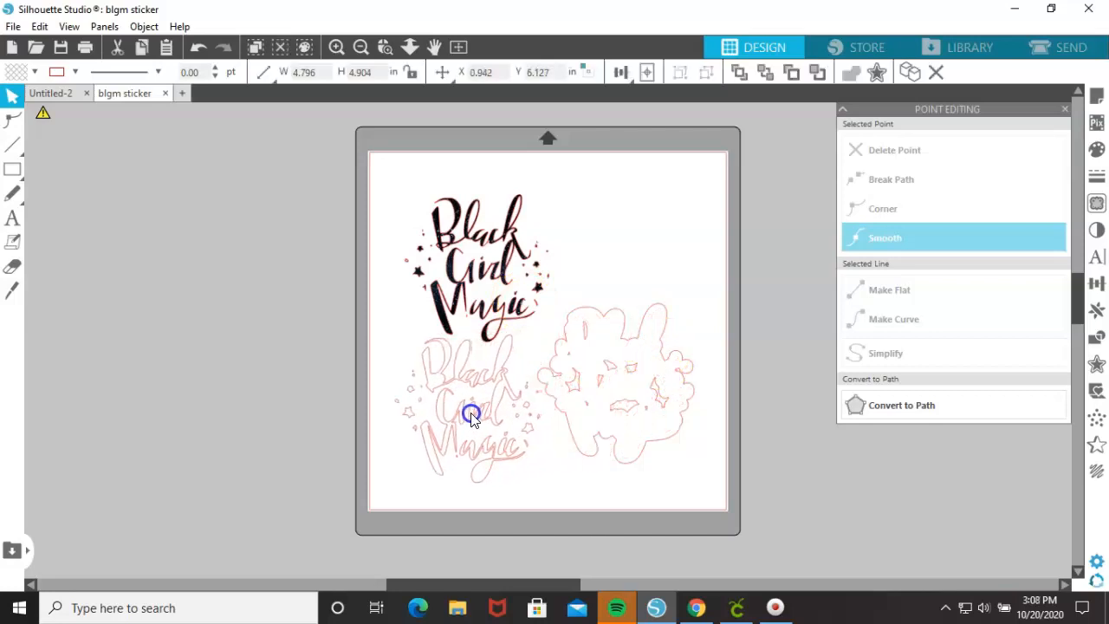
{"action": "left_click", "coordinate": [602, 381]}
{"action": "double_click", "coordinate": [604, 383]}
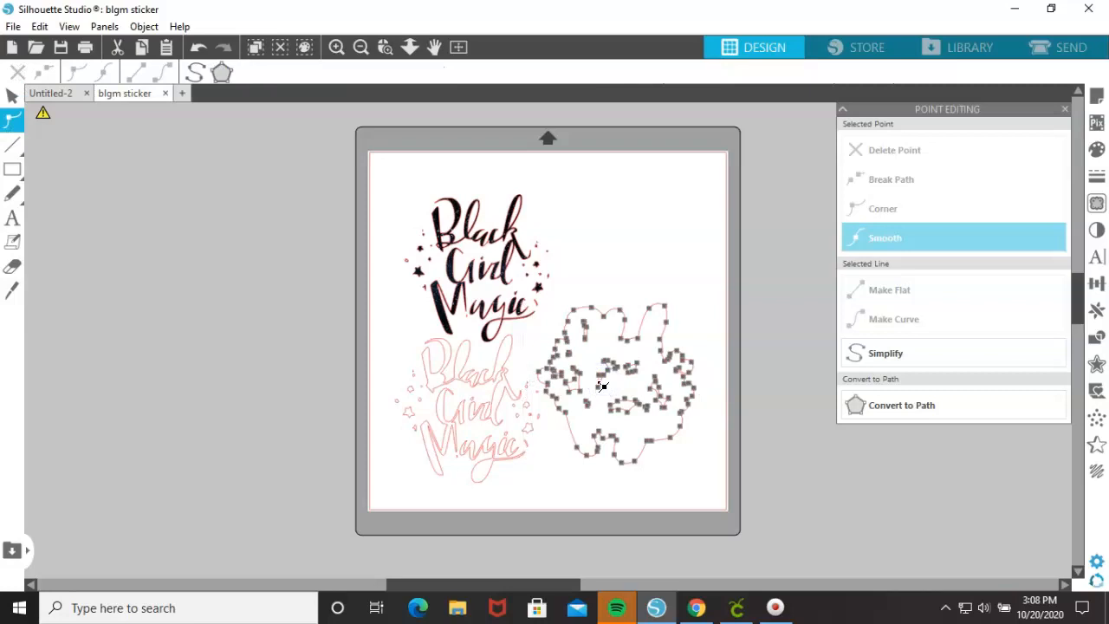
{"action": "left_click", "coordinate": [479, 397]}
- Edit the offset outline's points and delete all points of the curved cutout at its lower centre
{"action": "left_click", "coordinate": [582, 389]}
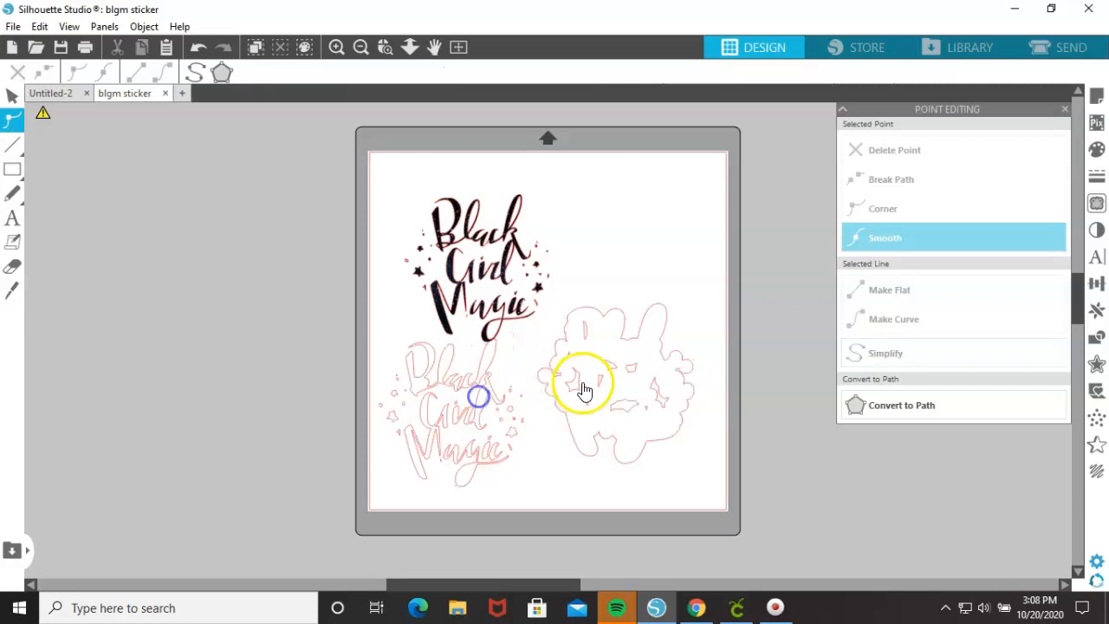
{"action": "left_click", "coordinate": [600, 381]}
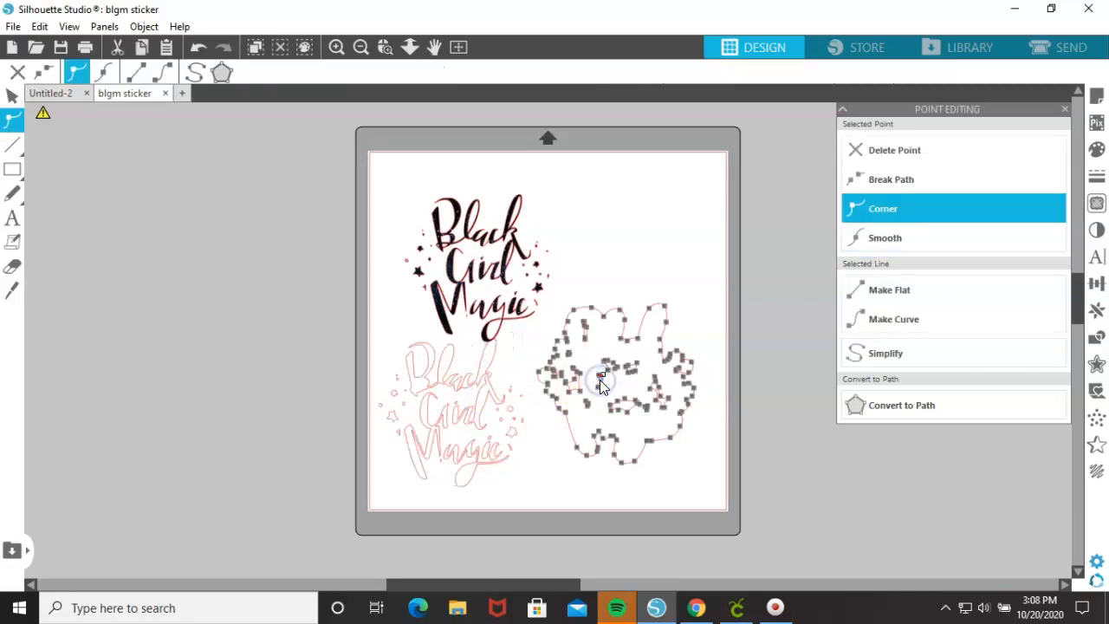
{"action": "left_click", "coordinate": [630, 408]}
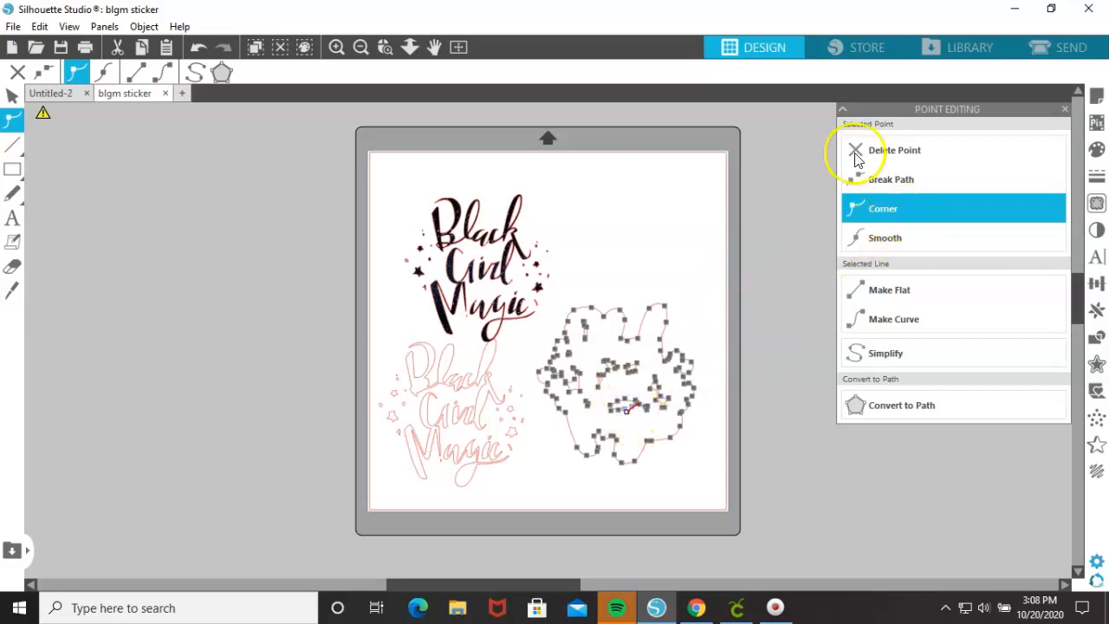
{"action": "left_click", "coordinate": [909, 156]}
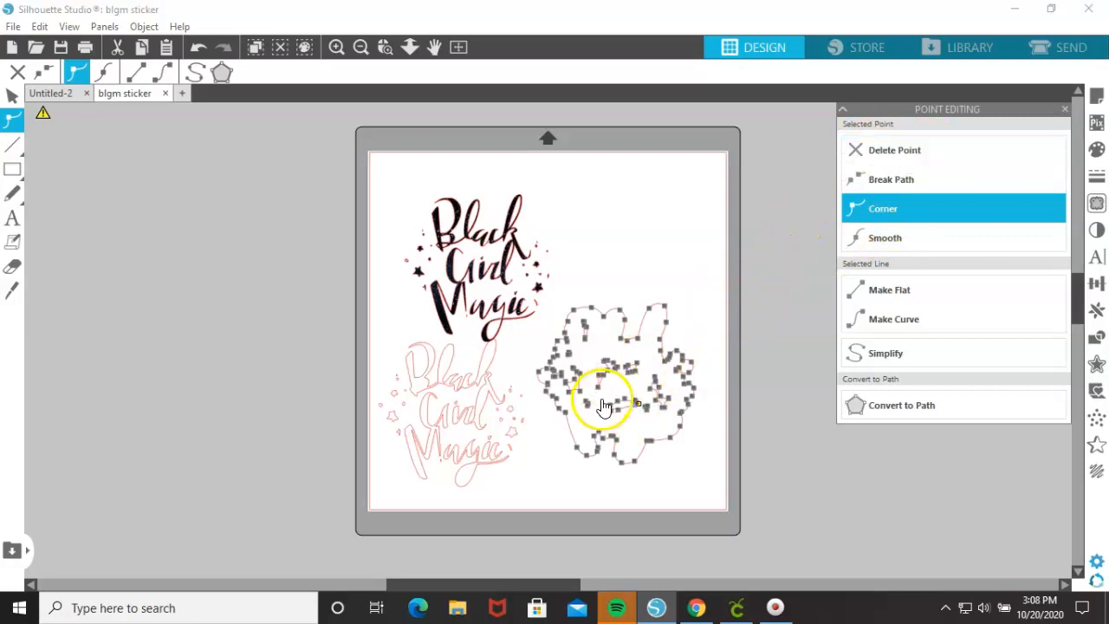
{"action": "left_click", "coordinate": [896, 156]}
{"action": "left_click", "coordinate": [897, 156]}
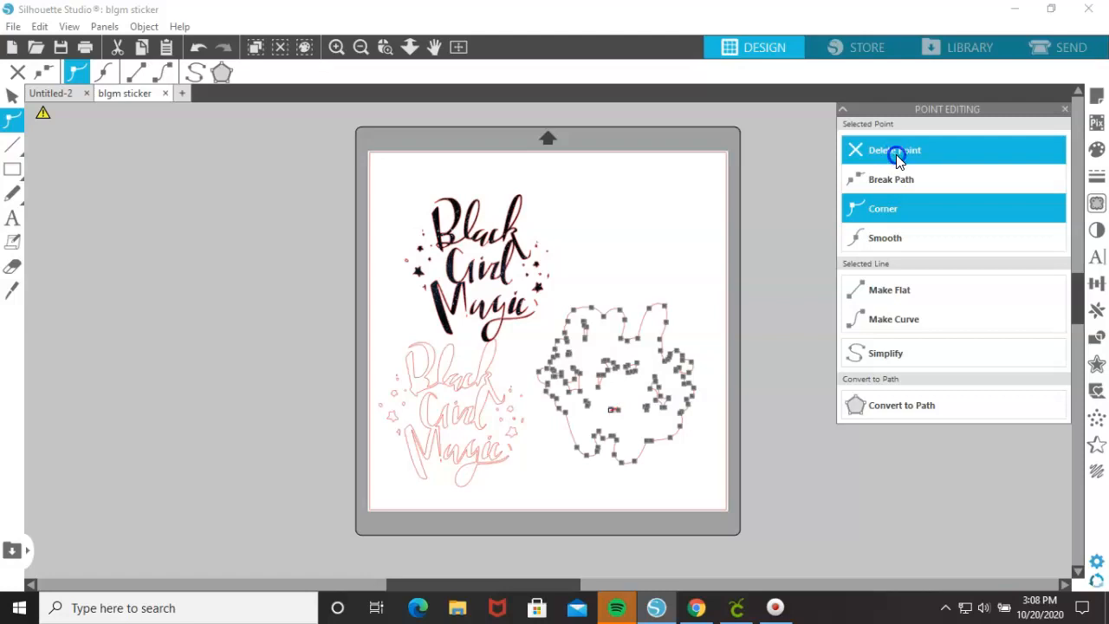
{"action": "left_click", "coordinate": [895, 156]}
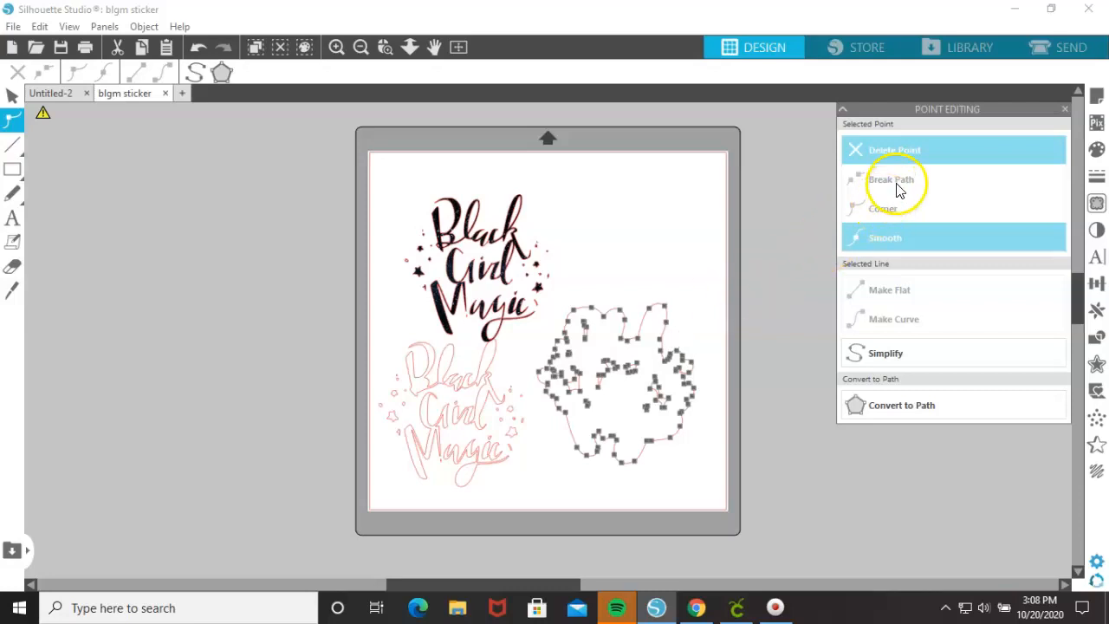
- Delete the points of the three small cutouts around the upper centre of the offset outline
{"action": "left_click", "coordinate": [597, 382]}
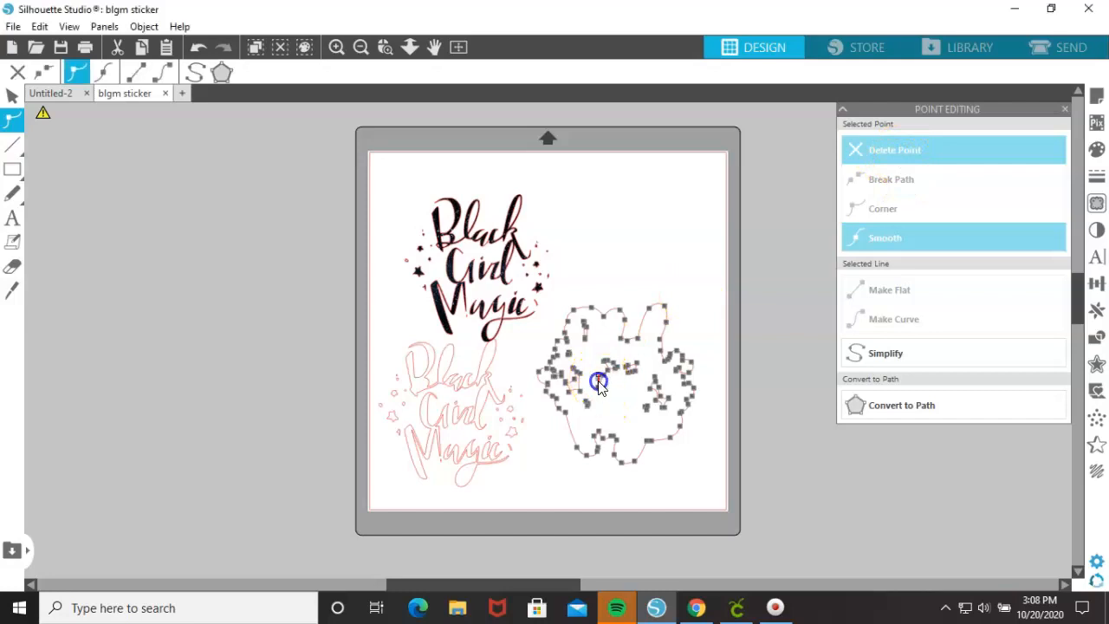
{"action": "left_click", "coordinate": [906, 156]}
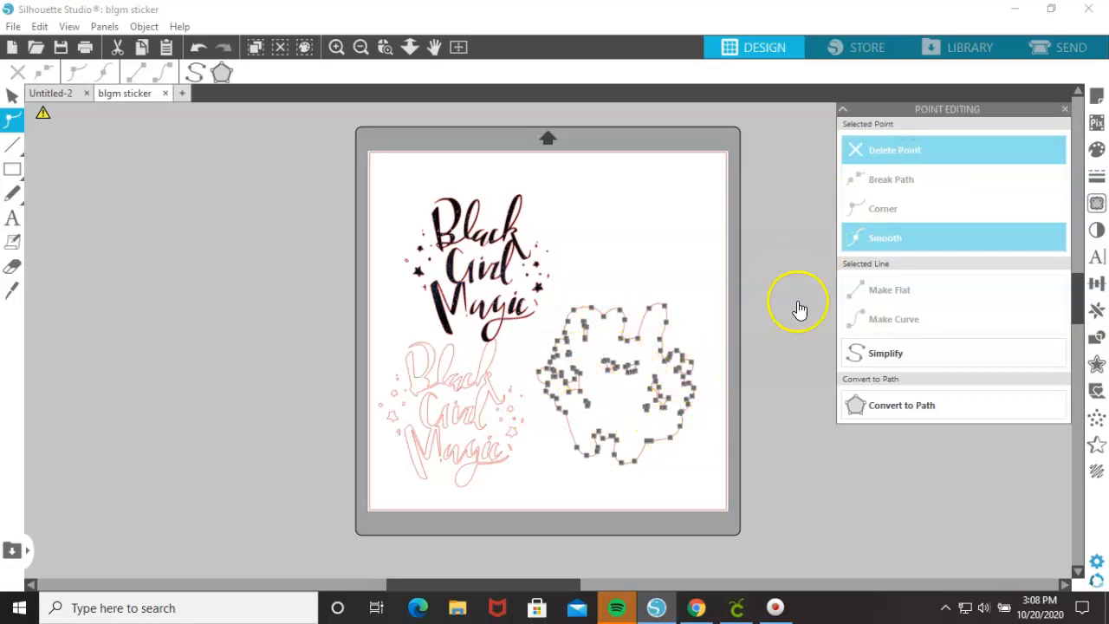
{"action": "left_click", "coordinate": [611, 366]}
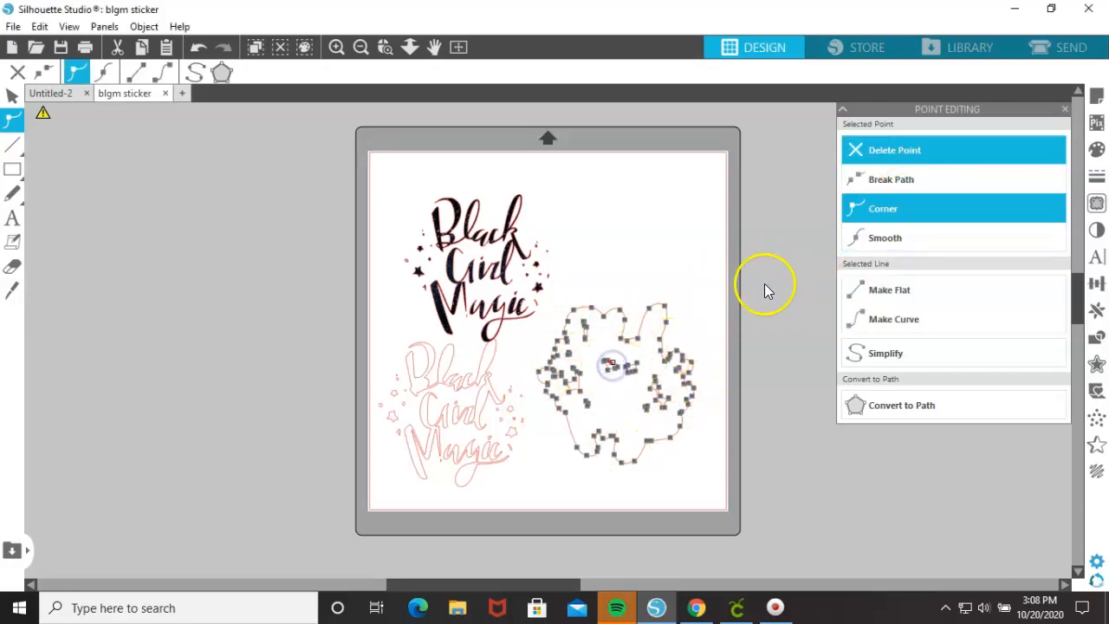
{"action": "left_click", "coordinate": [920, 161]}
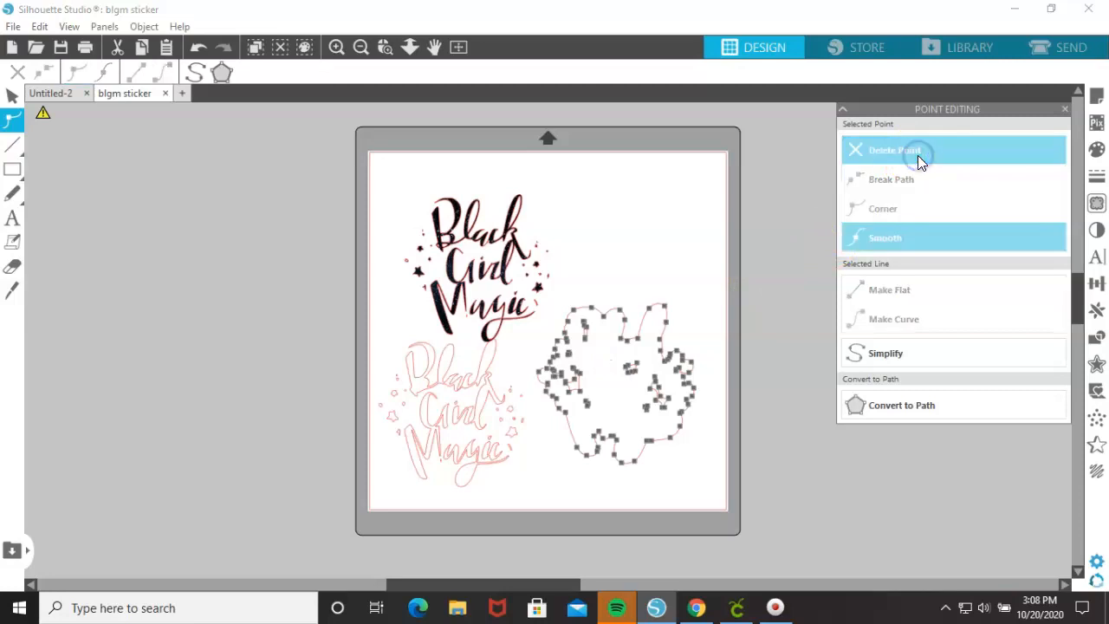
{"action": "left_click", "coordinate": [636, 359]}
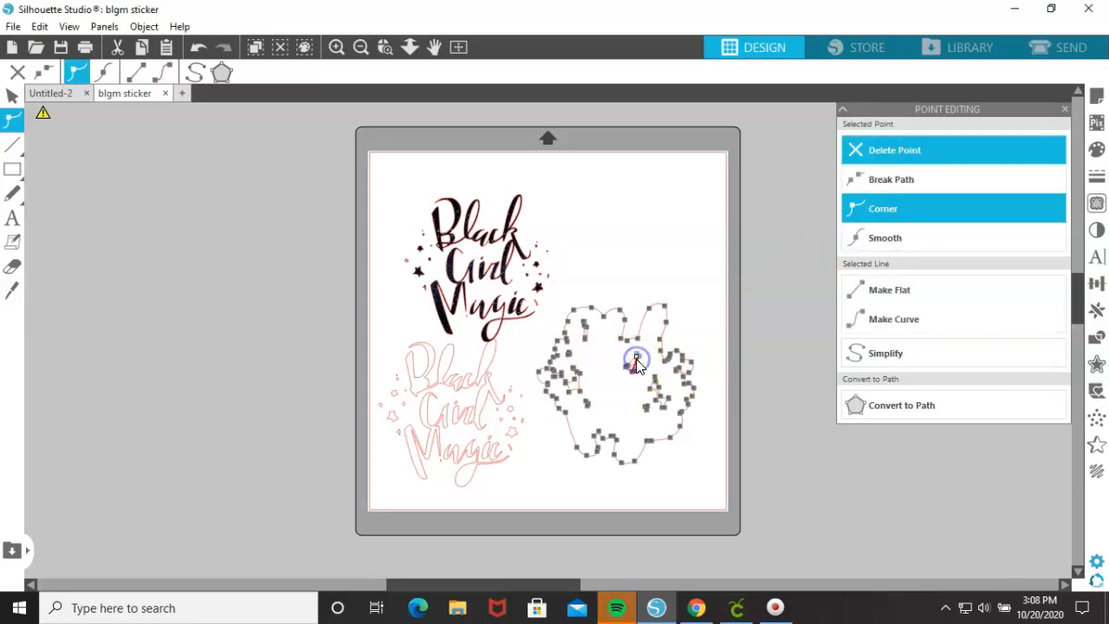
{"action": "left_click", "coordinate": [908, 152]}
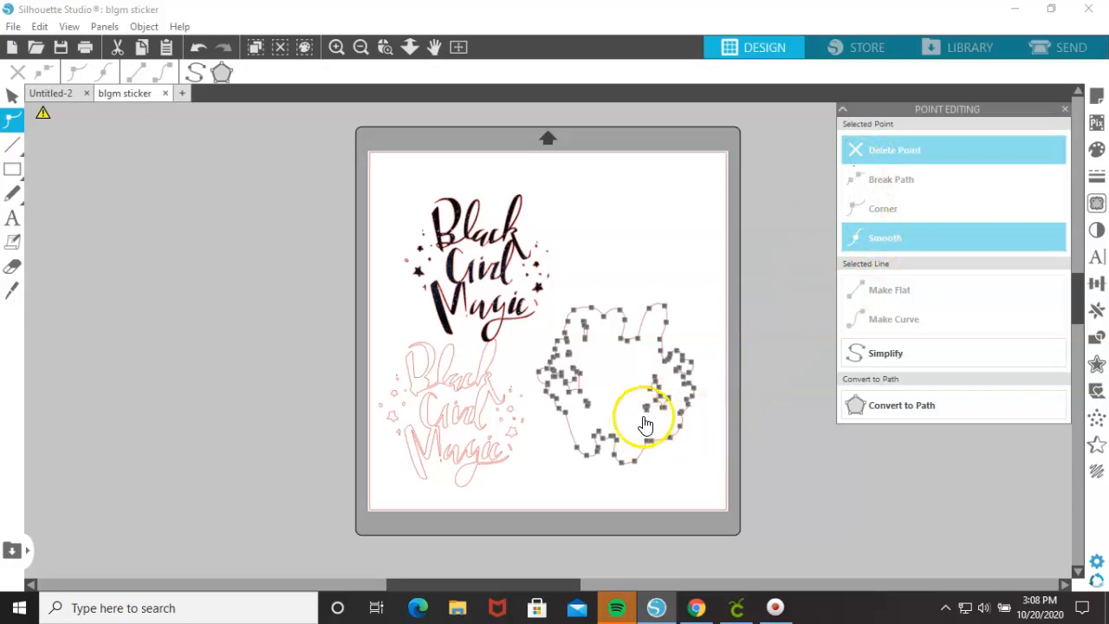
- Delete all points of the small lower cutout and the taller cutout inside the offset outline's right side
{"action": "left_click", "coordinate": [645, 405]}
{"action": "left_click", "coordinate": [888, 152]}
{"action": "left_click", "coordinate": [888, 151]}
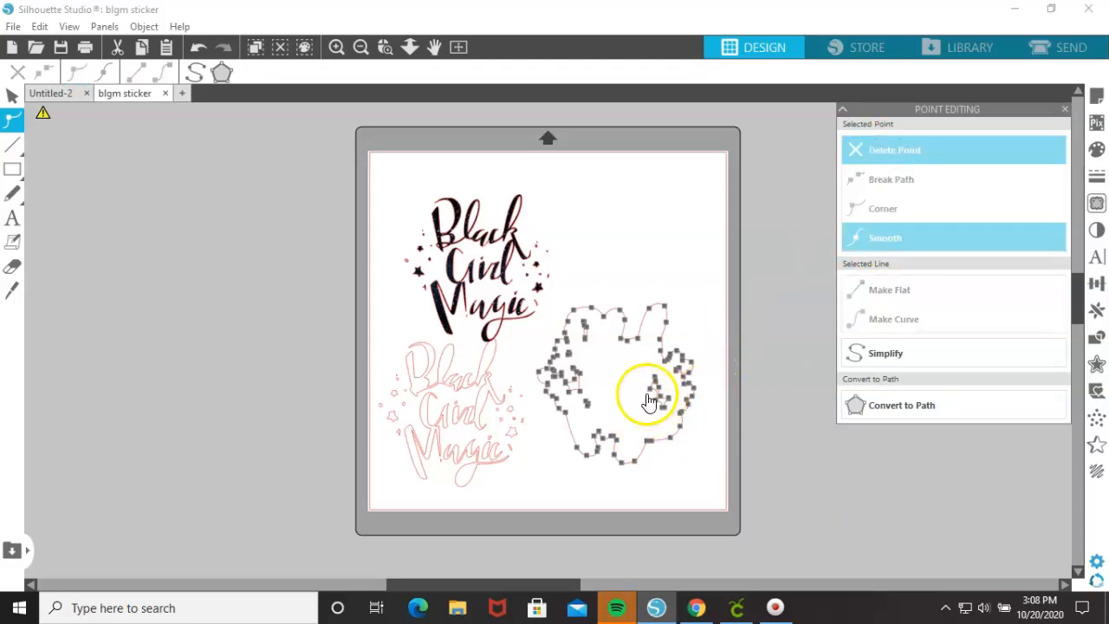
{"action": "left_click", "coordinate": [654, 378]}
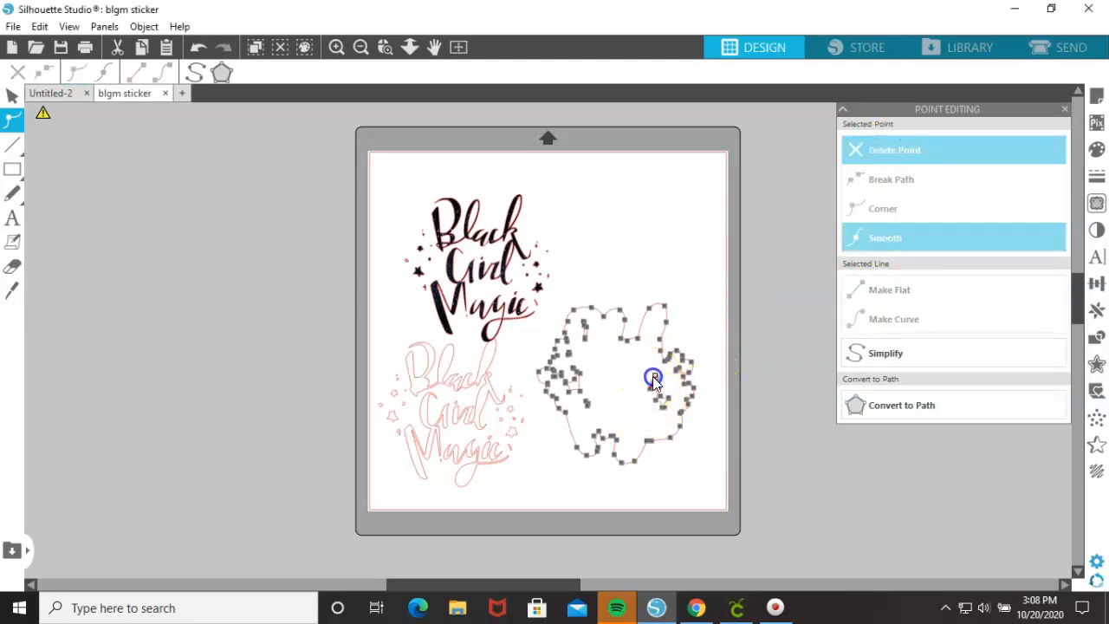
{"action": "left_click", "coordinate": [901, 163]}
{"action": "left_click", "coordinate": [901, 165]}
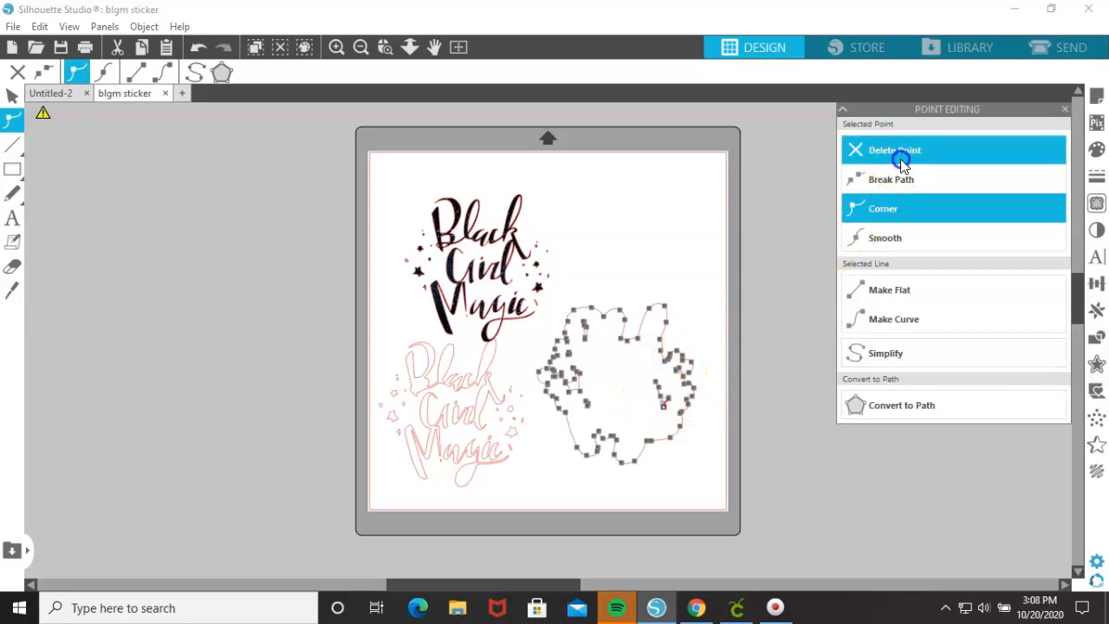
{"action": "left_click", "coordinate": [901, 164]}
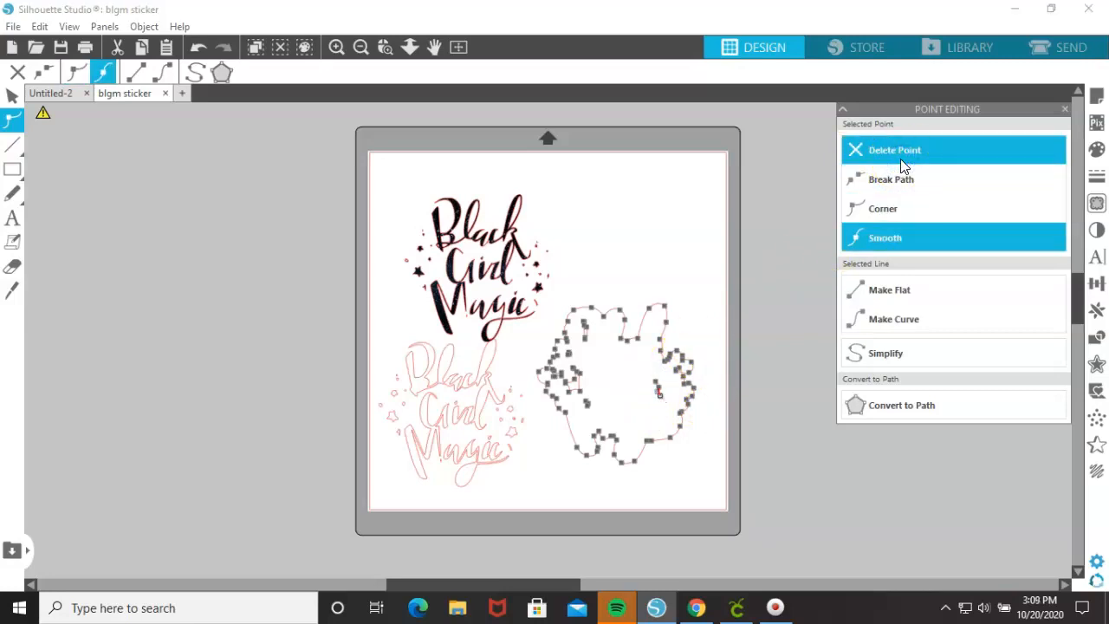
{"action": "left_click", "coordinate": [901, 163]}
{"action": "left_click", "coordinate": [901, 163]}
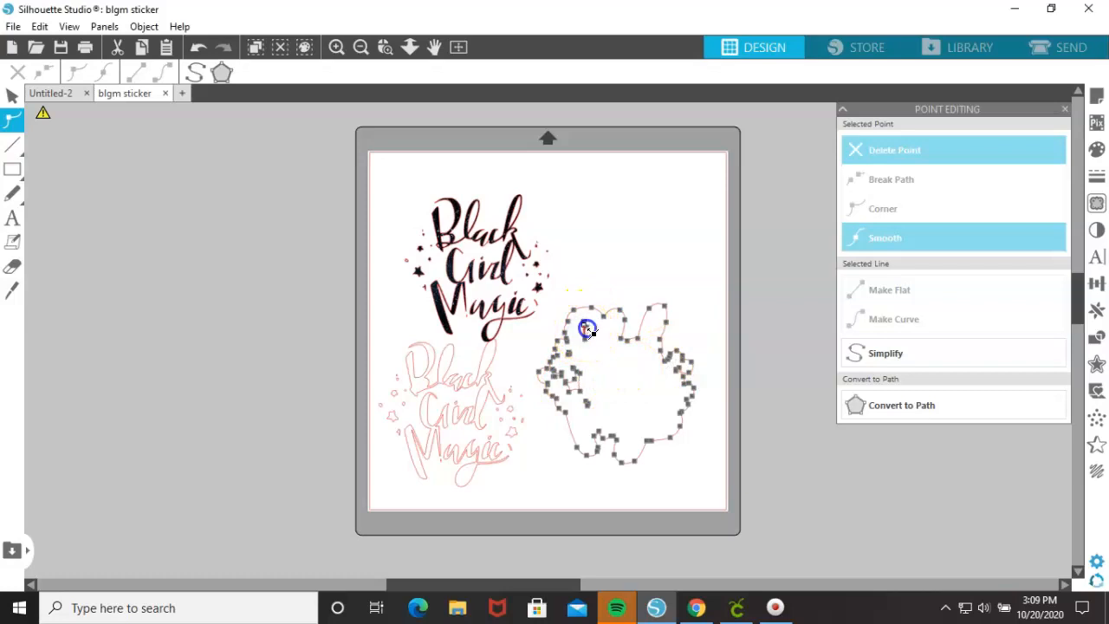
- Delete all points of the small narrow cutout in the upper left part of the offset outline
{"action": "left_click", "coordinate": [585, 325]}
{"action": "left_click", "coordinate": [895, 161]}
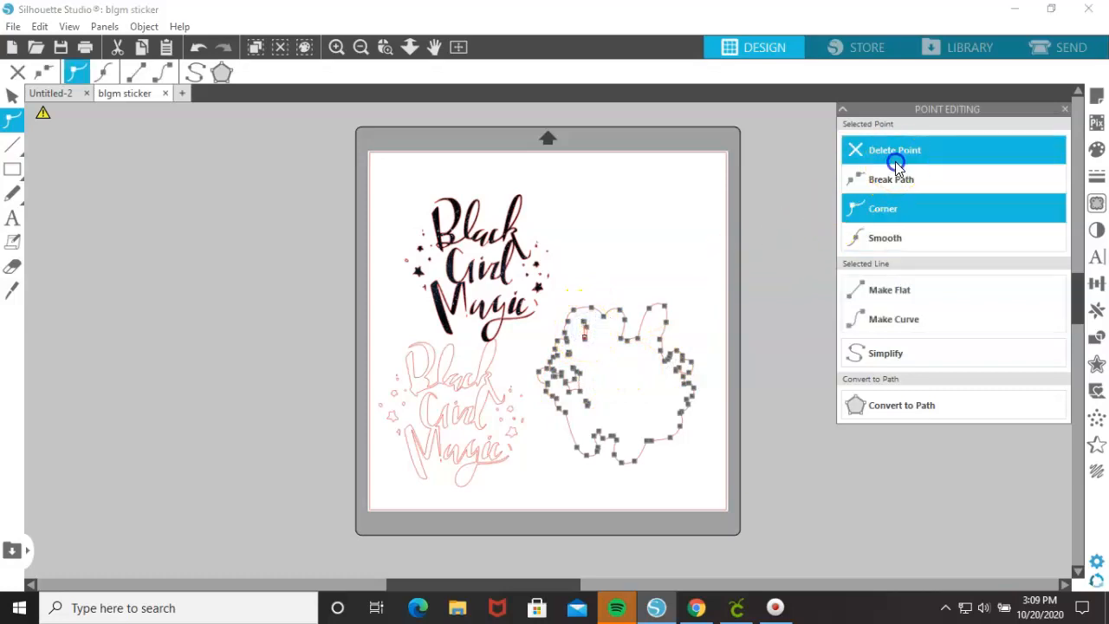
{"action": "left_click", "coordinate": [894, 161]}
{"action": "left_click", "coordinate": [895, 161]}
- Delete the points of the cutout inside the offset outline's left side and of the tiny cutout just below it
{"action": "left_click", "coordinate": [579, 392]}
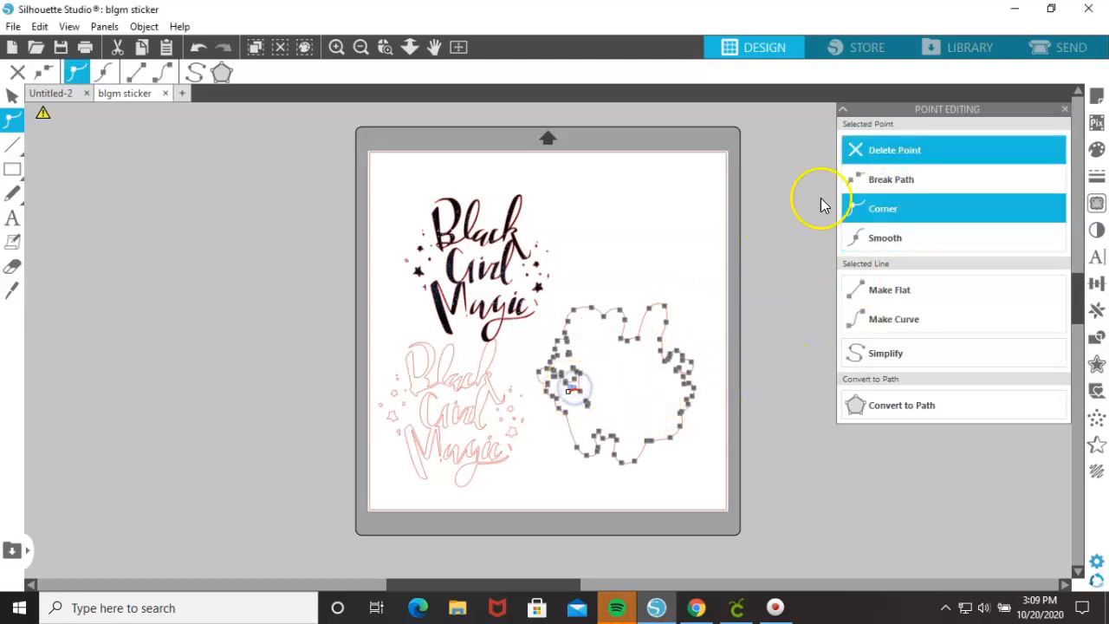
{"action": "left_click", "coordinate": [873, 161]}
{"action": "left_click", "coordinate": [873, 162]}
{"action": "left_click", "coordinate": [874, 165]}
{"action": "left_click", "coordinate": [873, 164]}
{"action": "left_click", "coordinate": [873, 165]}
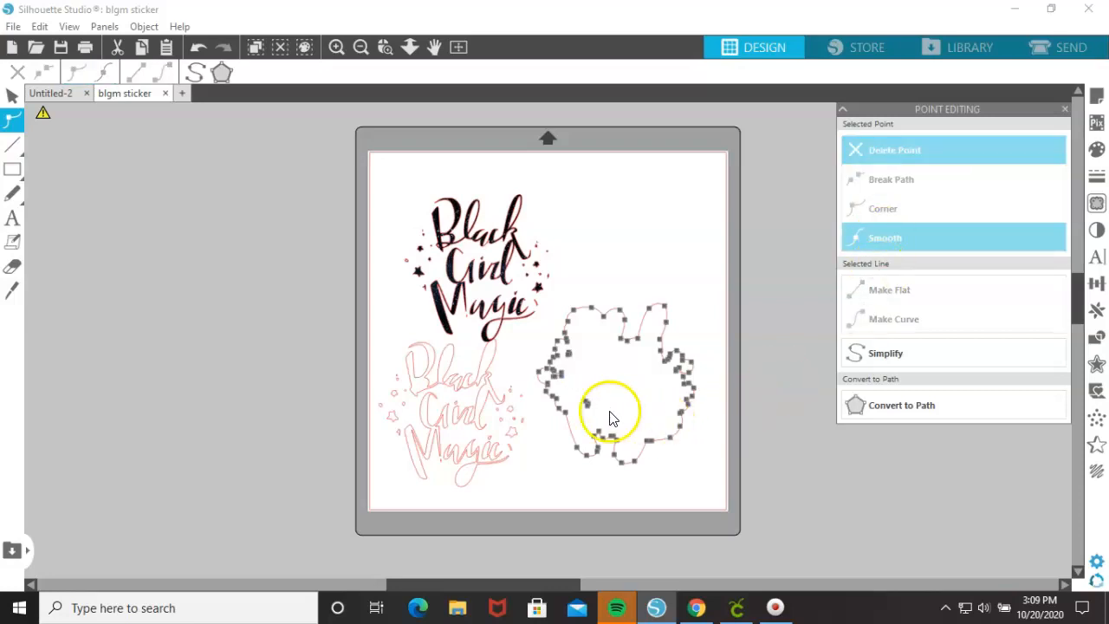
{"action": "left_click", "coordinate": [586, 402]}
{"action": "left_click", "coordinate": [906, 153]}
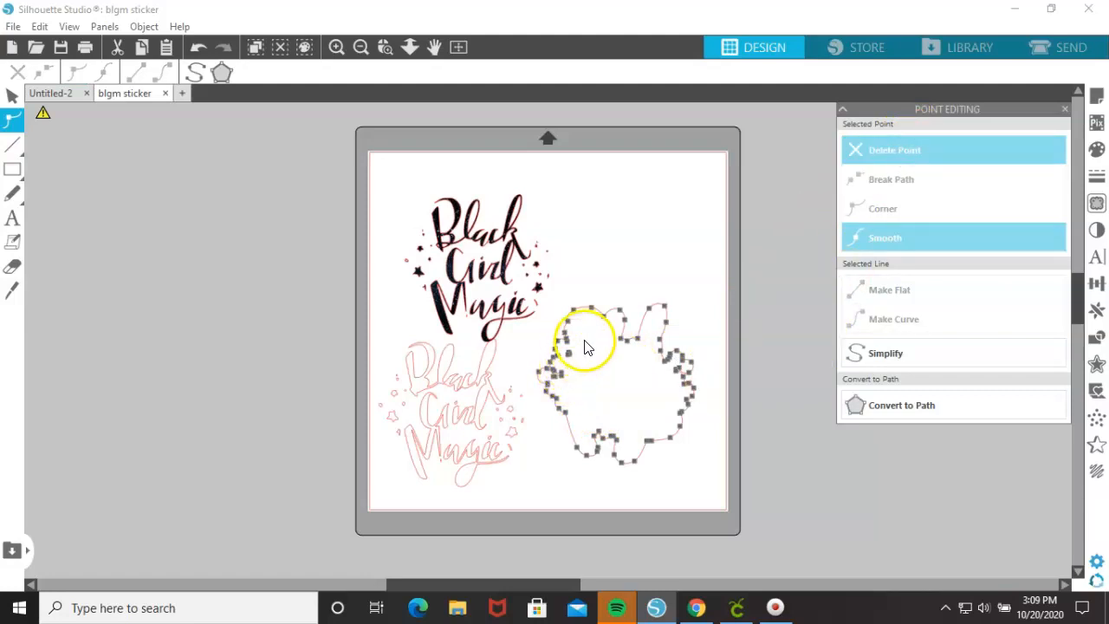
- Reopen the offset outline for point editing, delete the last tiny cutout near its left edge, and finish point editing
{"action": "left_click", "coordinate": [713, 286]}
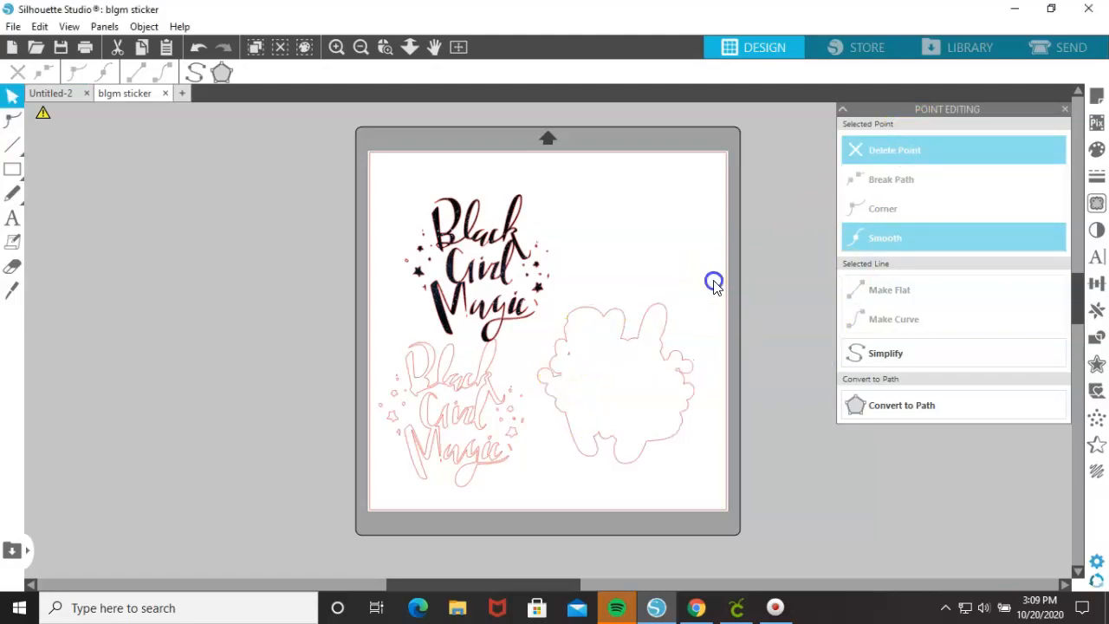
{"action": "left_click", "coordinate": [572, 359]}
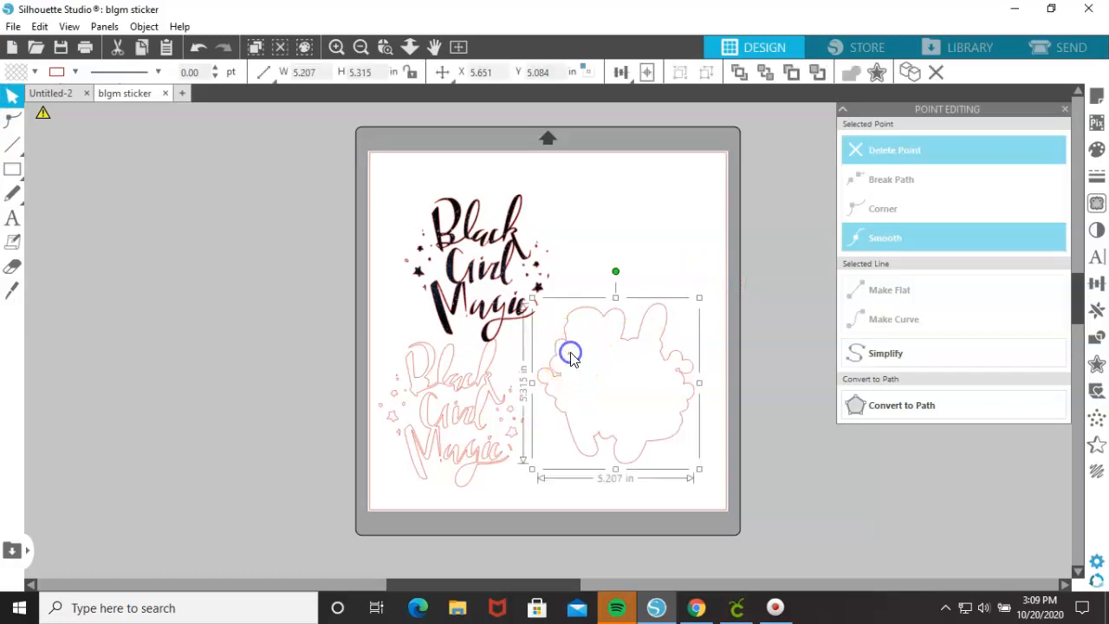
{"action": "double_click", "coordinate": [571, 358]}
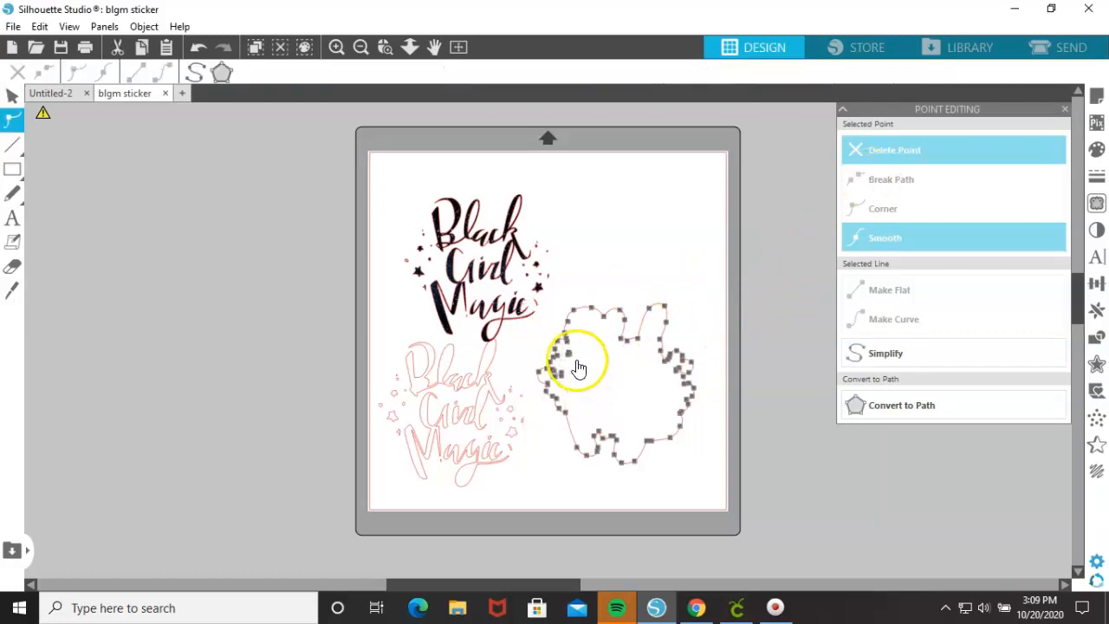
{"action": "left_click", "coordinate": [565, 354]}
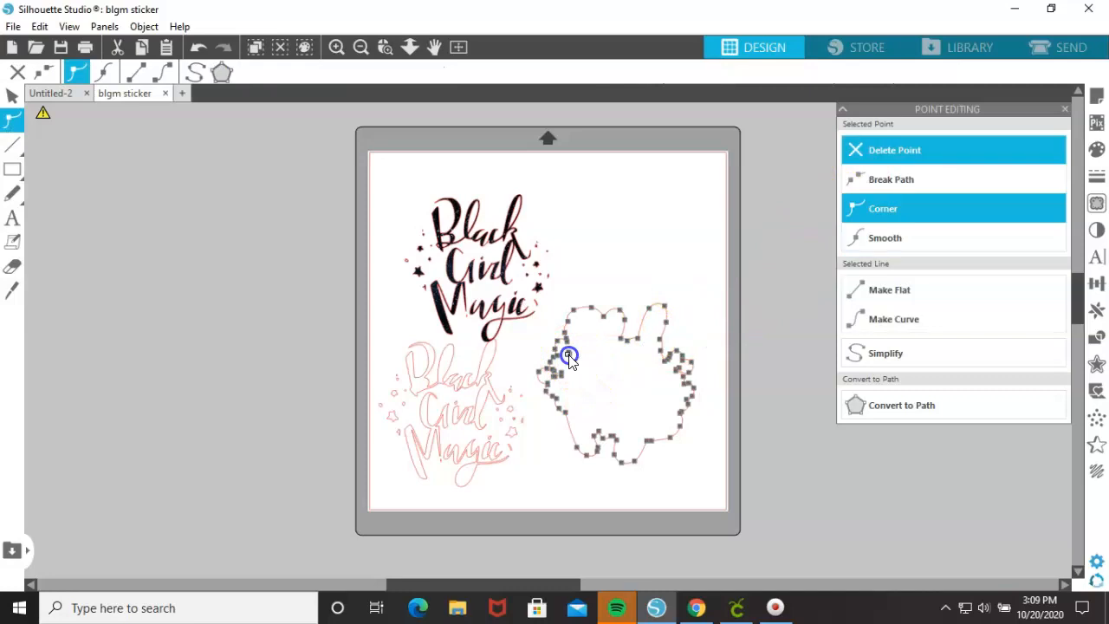
{"action": "left_click", "coordinate": [907, 159]}
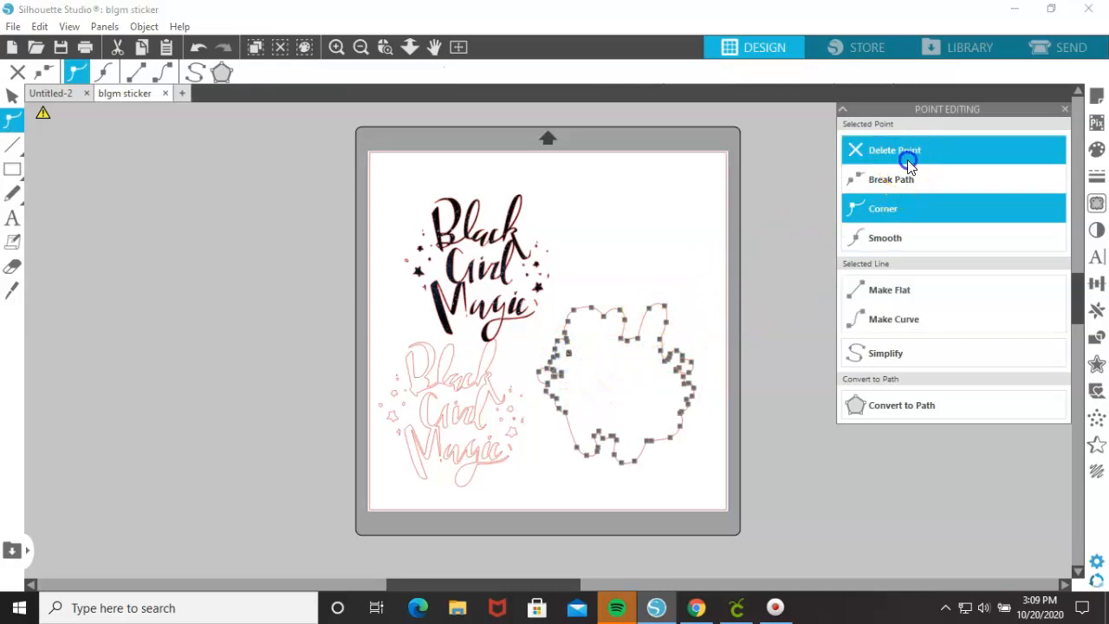
{"action": "left_click", "coordinate": [678, 278]}
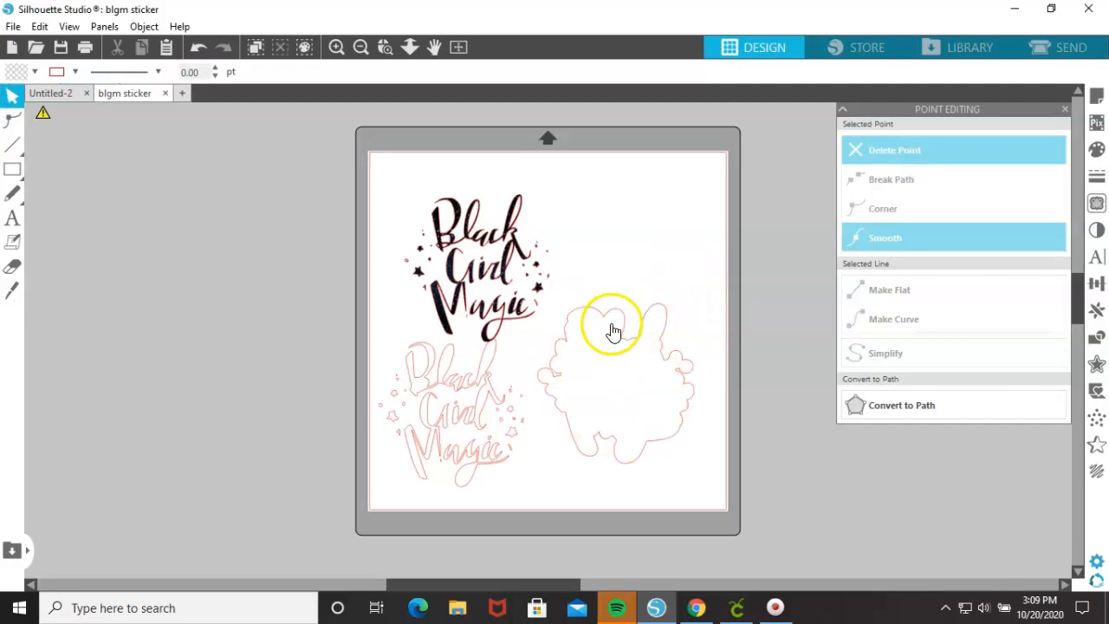
- Place the original lettering inside the offset outline to check the fit, and move it back out above the traced lettering
{"action": "left_click_drag", "start_coordinate": [522, 296], "coordinate": [612, 362]}
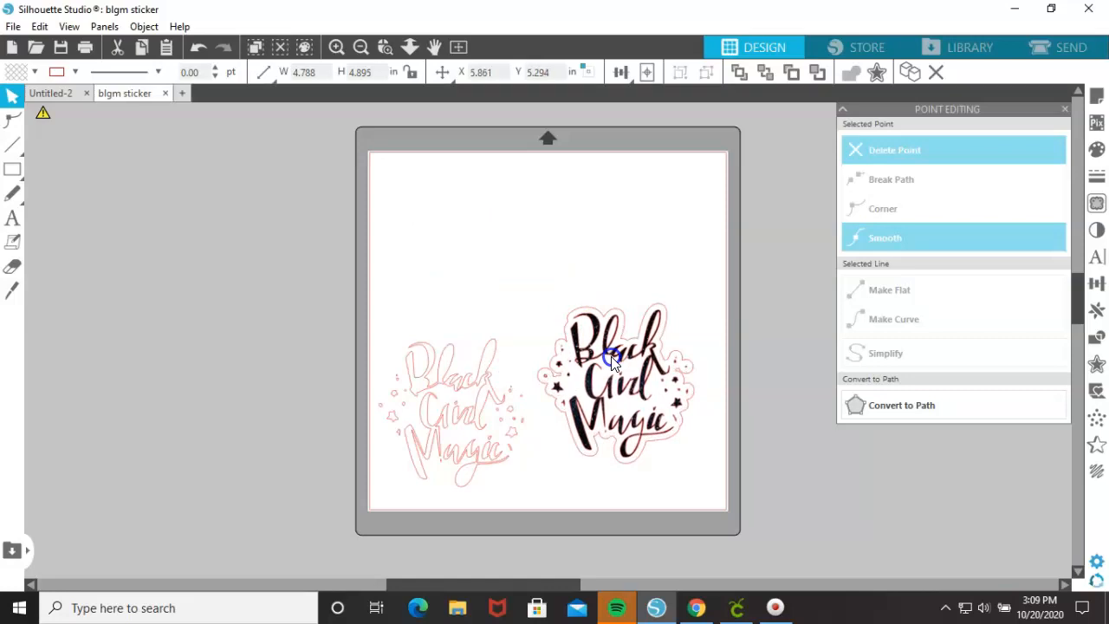
{"action": "left_click", "coordinate": [611, 358]}
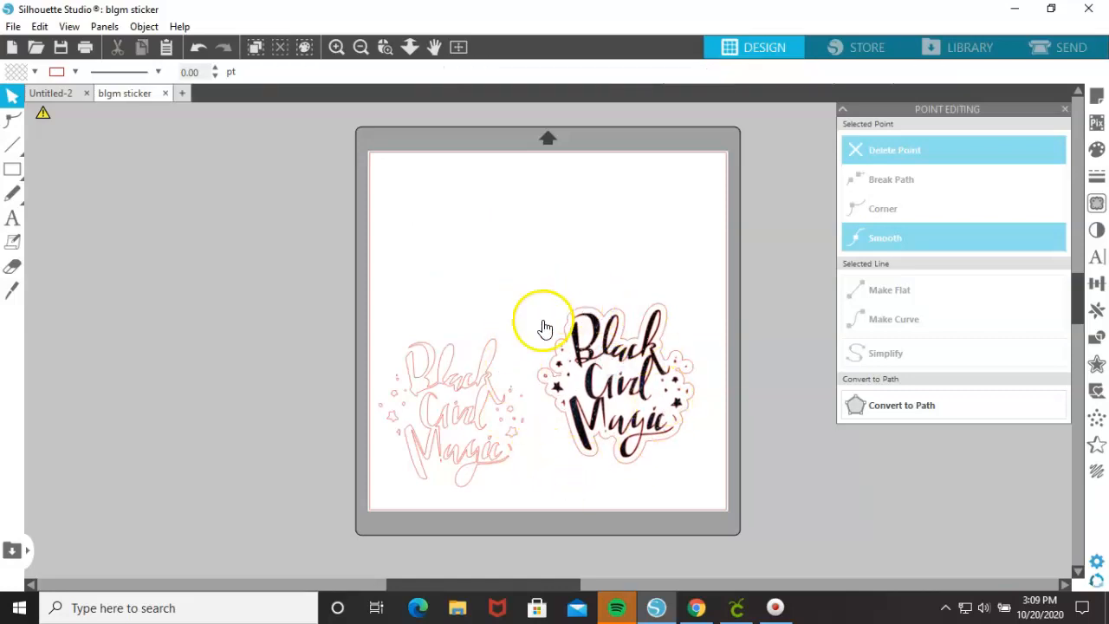
{"action": "left_click_drag", "start_coordinate": [644, 400], "coordinate": [459, 276]}
{"action": "left_click", "coordinate": [459, 276]}
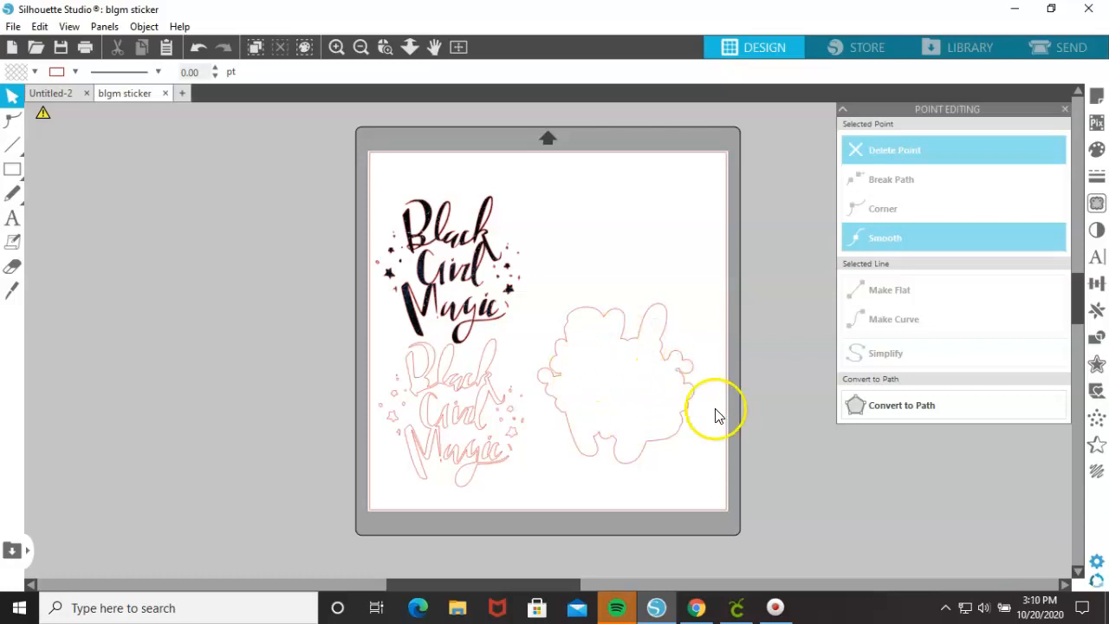
- Delete the original Black Girl Magic design and the traced lettering, keeping only the offset outline
{"action": "left_click", "coordinate": [441, 269]}
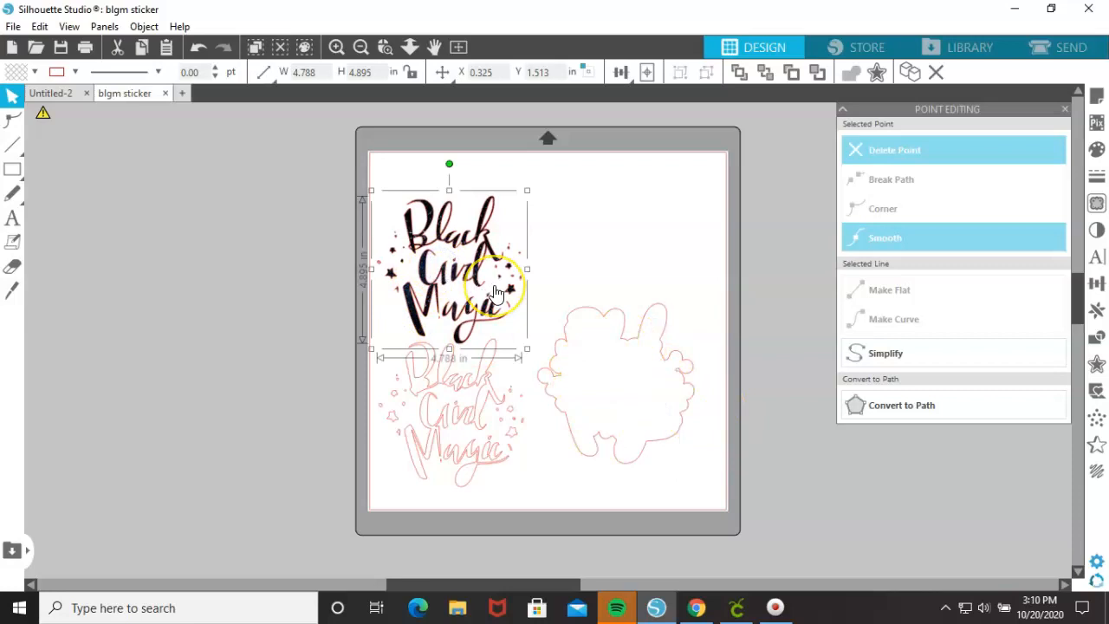
{"action": "key", "text": "Delete"}
{"action": "left_click", "coordinate": [483, 360]}
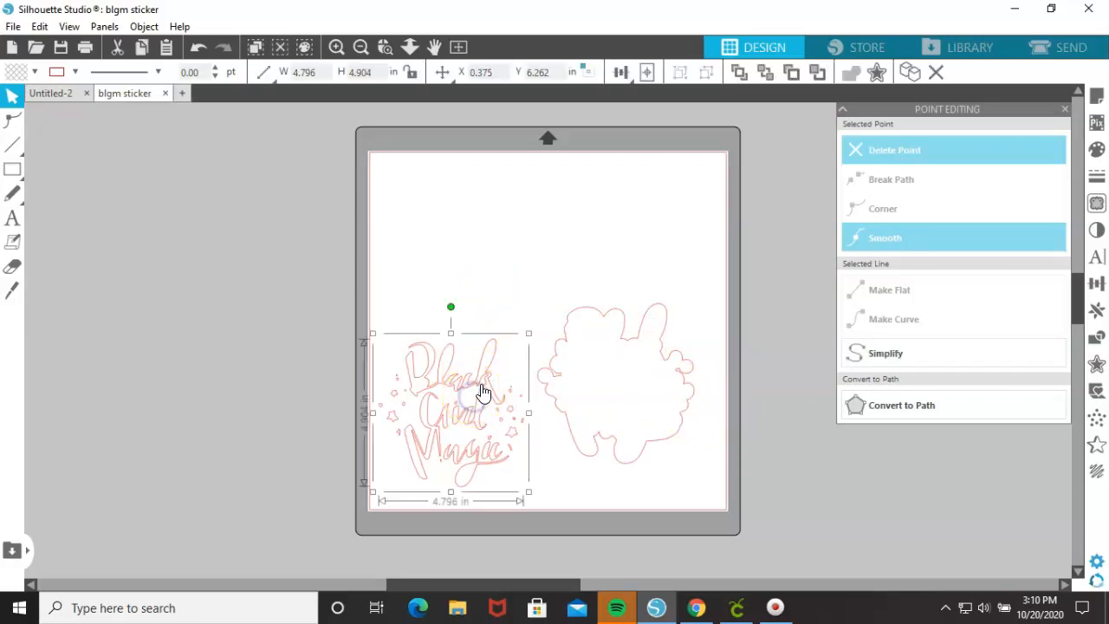
{"action": "key", "text": "Delete"}
{"action": "left_click", "coordinate": [451, 391]}
- Move the offset outline to the middle of the mat and deselect it
{"action": "left_click_drag", "start_coordinate": [636, 397], "coordinate": [514, 333]}
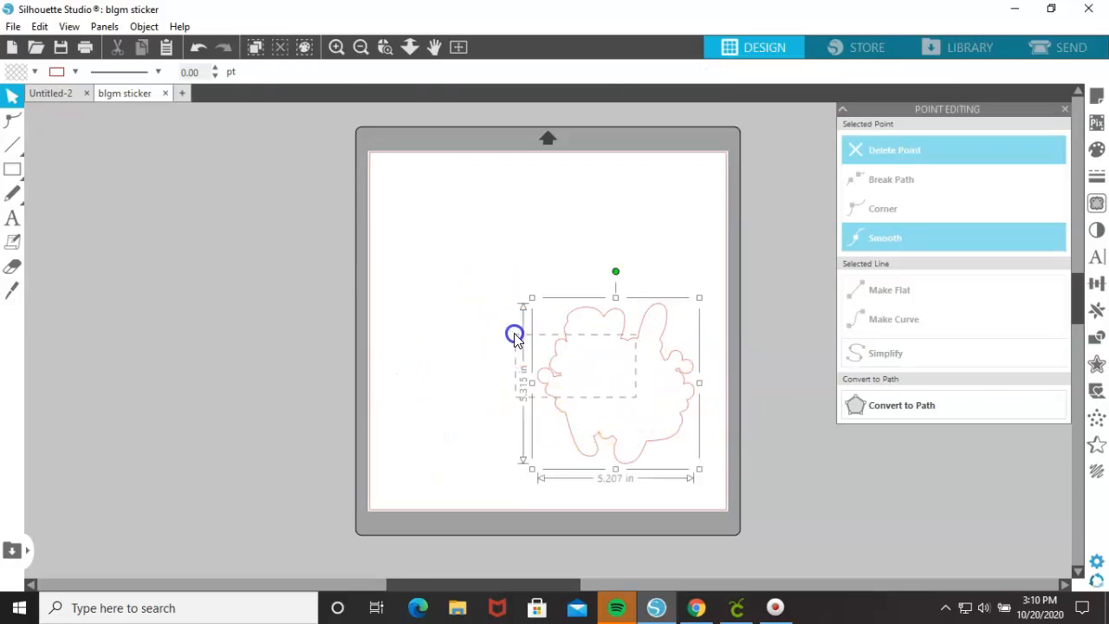
{"action": "left_click", "coordinate": [312, 271]}
{"action": "left_click_drag", "start_coordinate": [629, 327], "coordinate": [525, 271]}
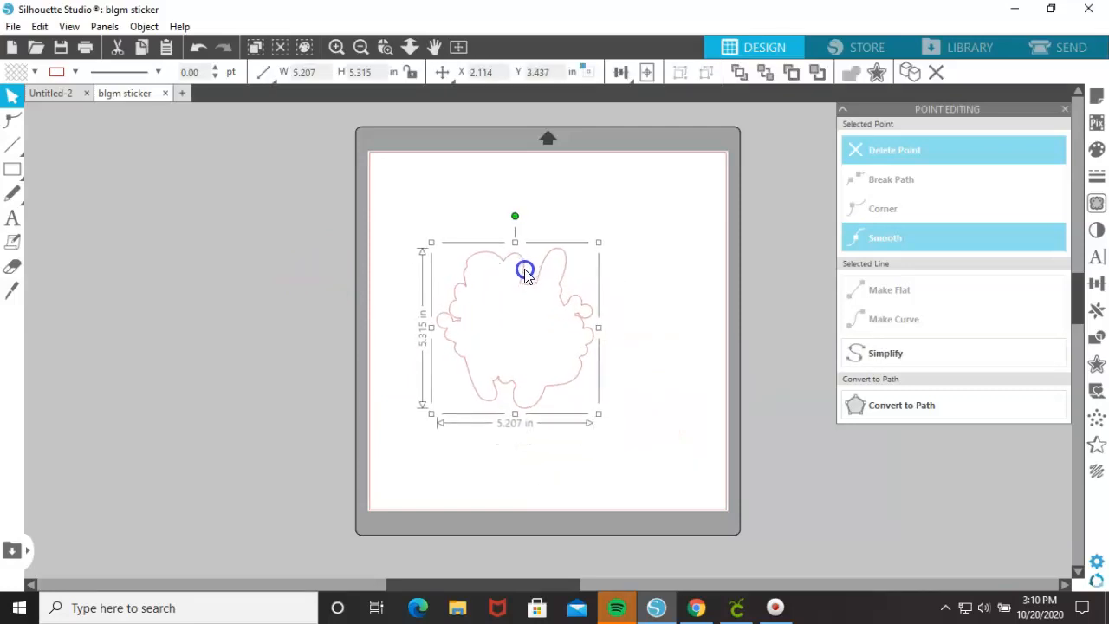
{"action": "left_click", "coordinate": [419, 208]}
- Start saving the outline to the hard drive in Downloads, keeping Silhouette Studio V3 as the file type
{"action": "left_click", "coordinate": [13, 26]}
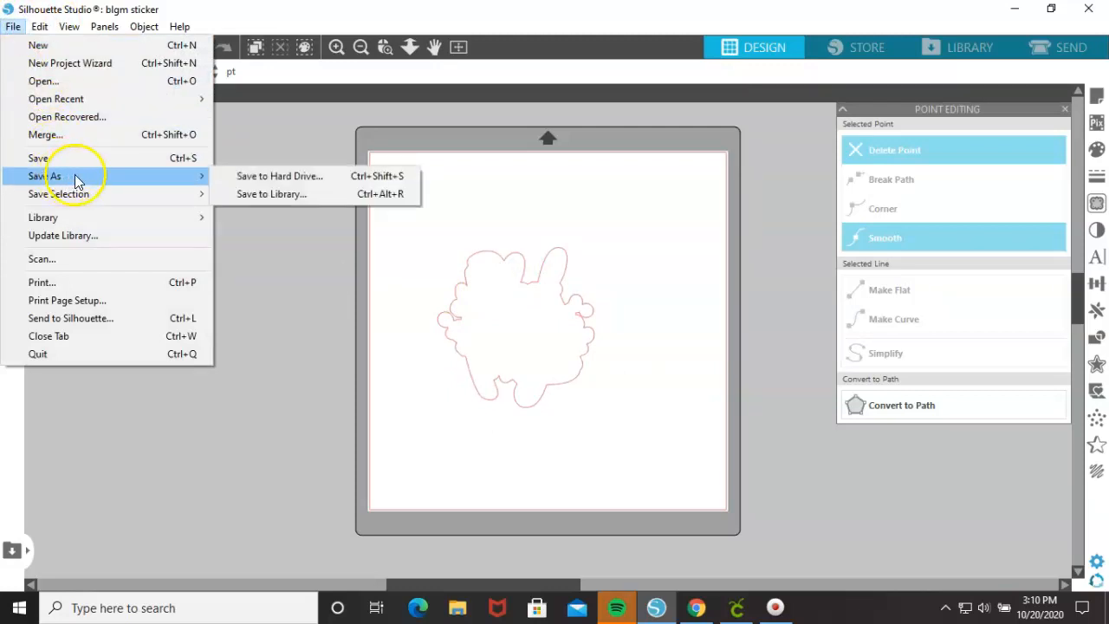
{"action": "left_click", "coordinate": [234, 177]}
{"action": "left_click", "coordinate": [243, 345]}
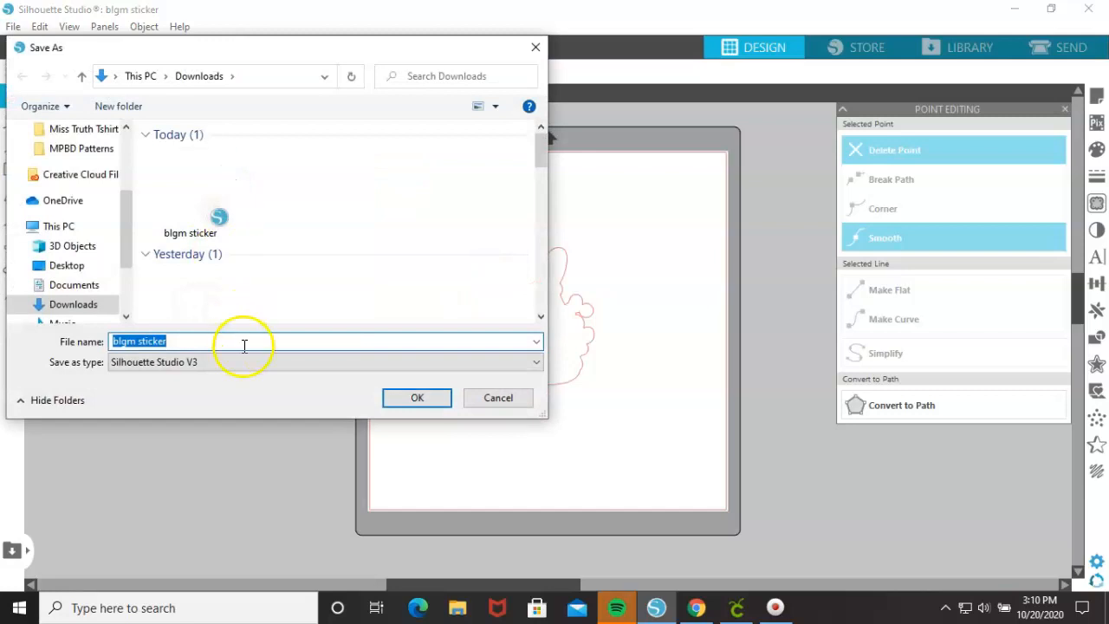
{"action": "left_click", "coordinate": [303, 367]}
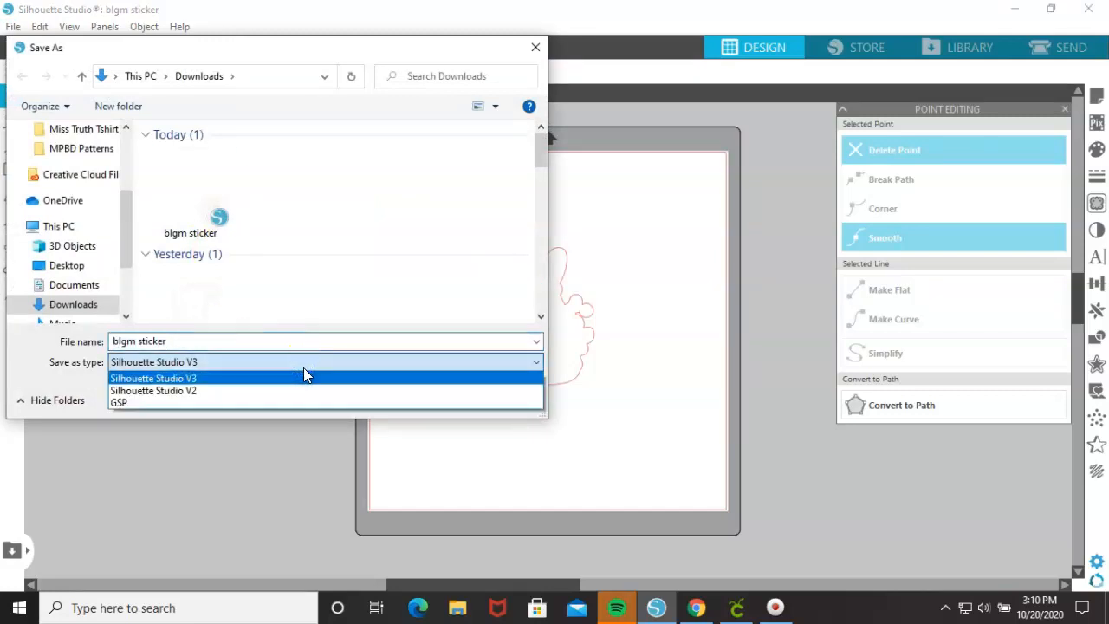
{"action": "left_click", "coordinate": [238, 336]}
{"action": "left_click", "coordinate": [237, 340]}
{"action": "left_click", "coordinate": [239, 342]}
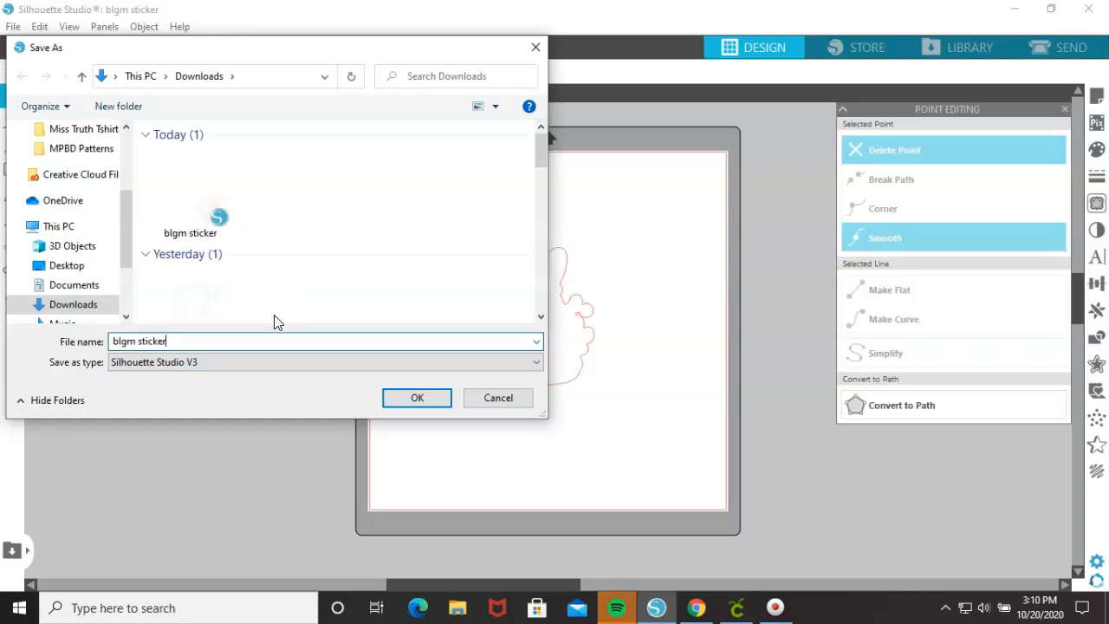
{"action": "left_click", "coordinate": [268, 323]}
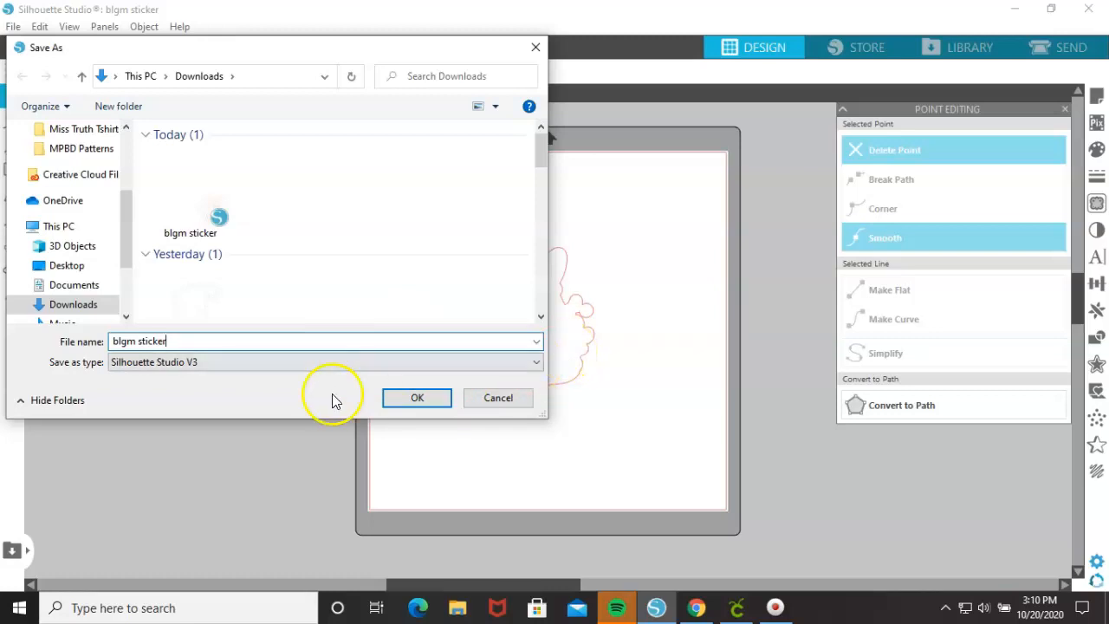
- Name the file "bgm sticker" and save it
{"action": "left_click", "coordinate": [191, 341]}
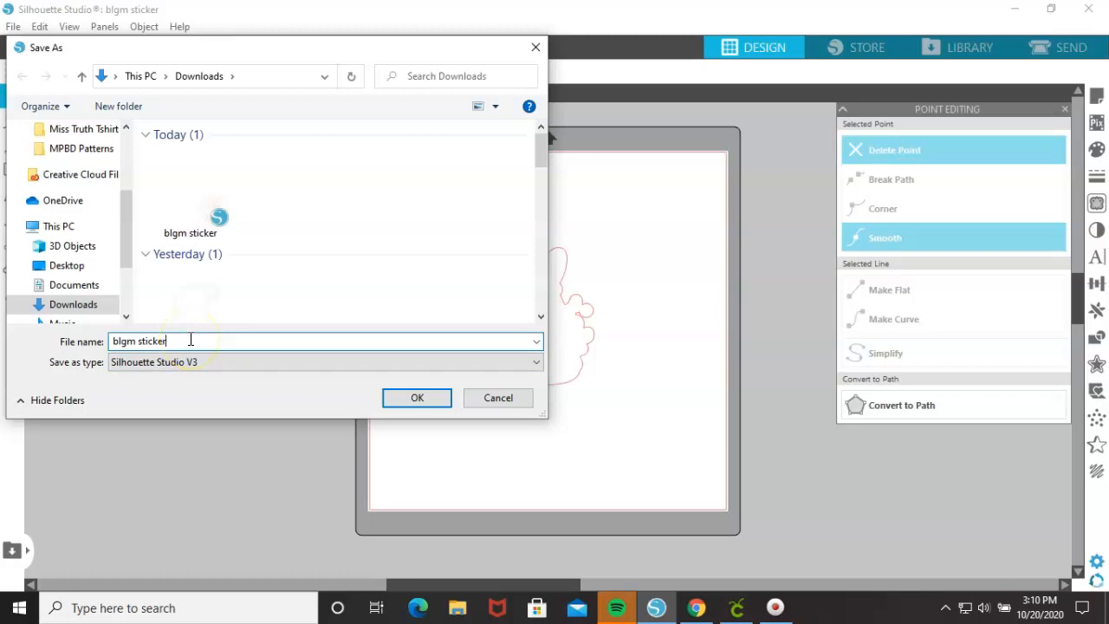
{"action": "key", "text": "BackSpace"}
{"action": "key", "text": "BackSpace"}
{"action": "key", "text": "BackSpace"}
{"action": "key", "text": "BackSpace"}
{"action": "key", "text": "BackSpace"}
{"action": "key", "text": "BackSpace"}
{"action": "key", "text": "BackSpace"}
{"action": "key", "text": "BackSpace"}
{"action": "type", "text": "gm sticker"}
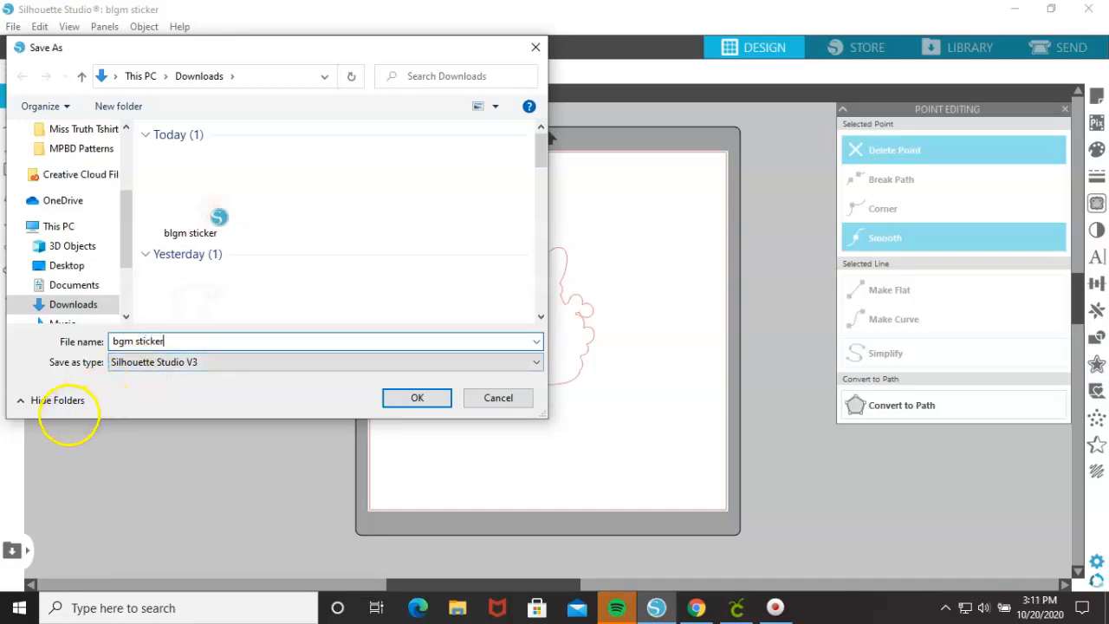
{"action": "left_click", "coordinate": [406, 400]}
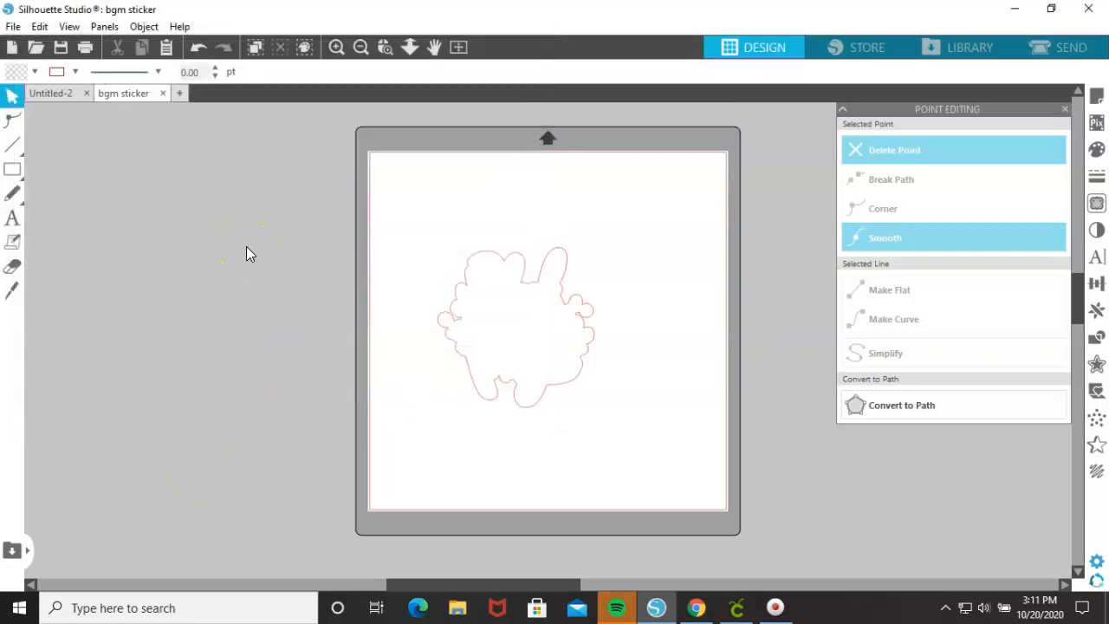
- Switch to Chrome and open the Studio to SVG converter at ideas-r-us-software.uk/FileConverters/SilhouetteStudioConverter.aspx
{"action": "mouse_move", "coordinate": [744, 610]}
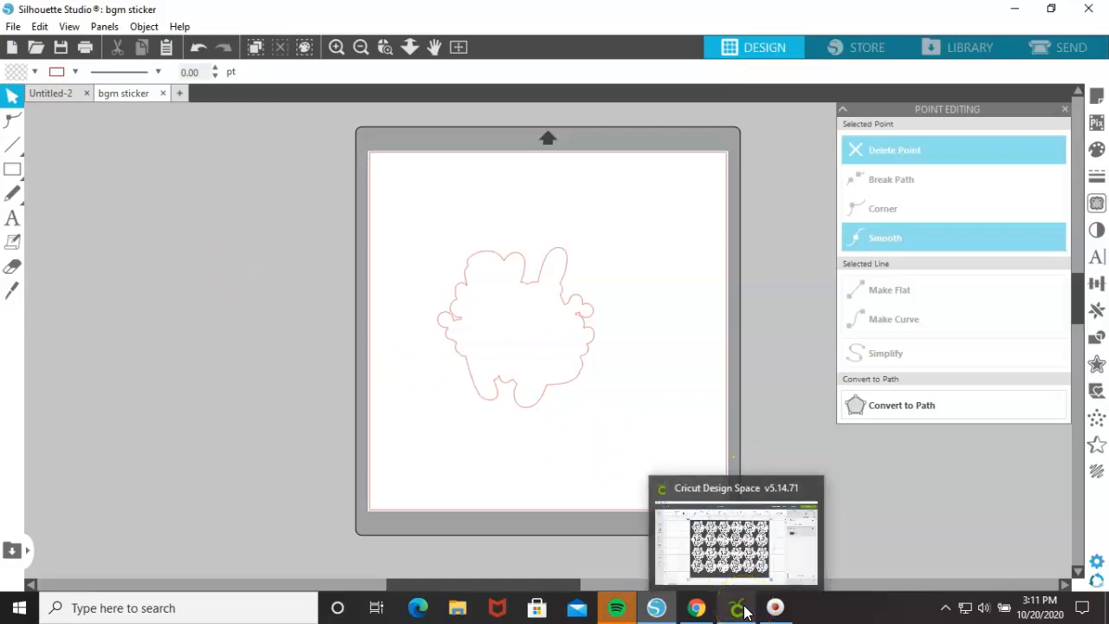
{"action": "left_click", "coordinate": [697, 609]}
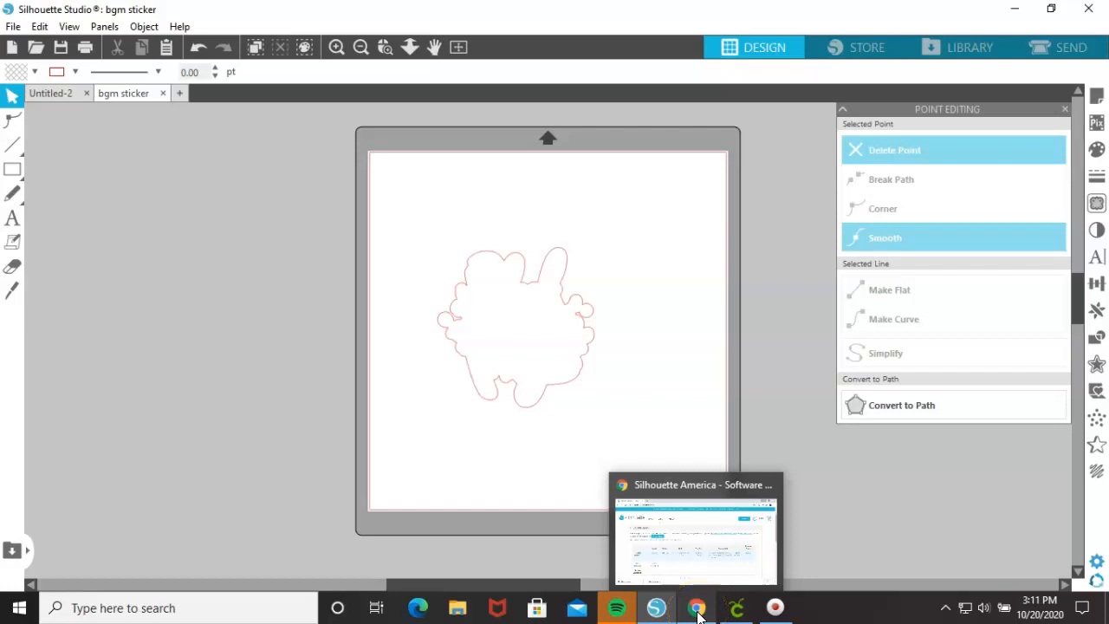
{"action": "left_click", "coordinate": [698, 608]}
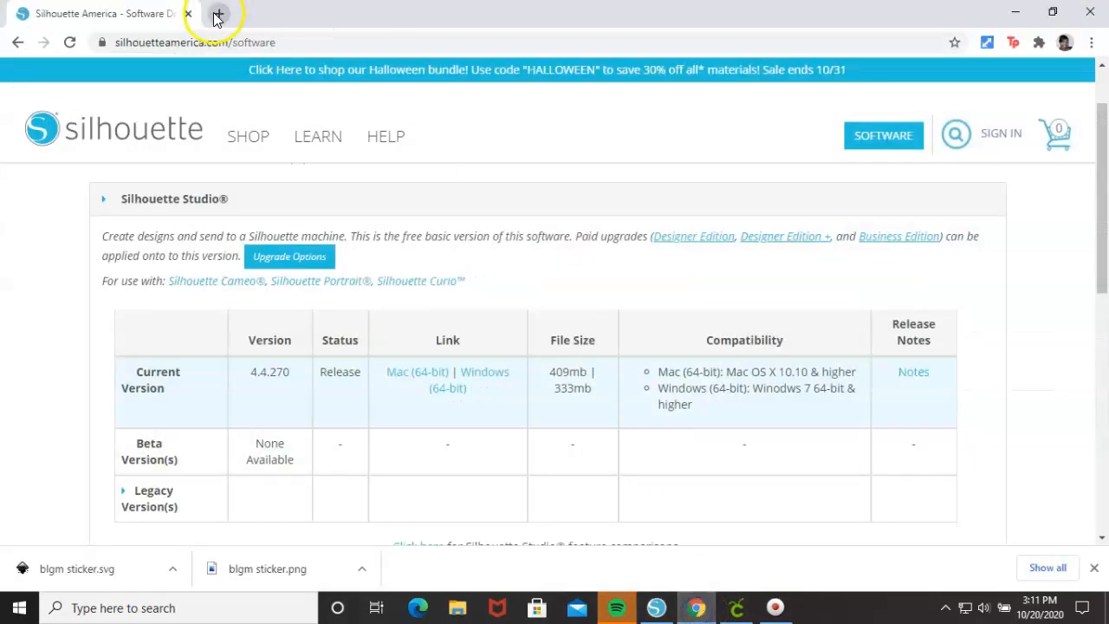
{"action": "left_click", "coordinate": [222, 41]}
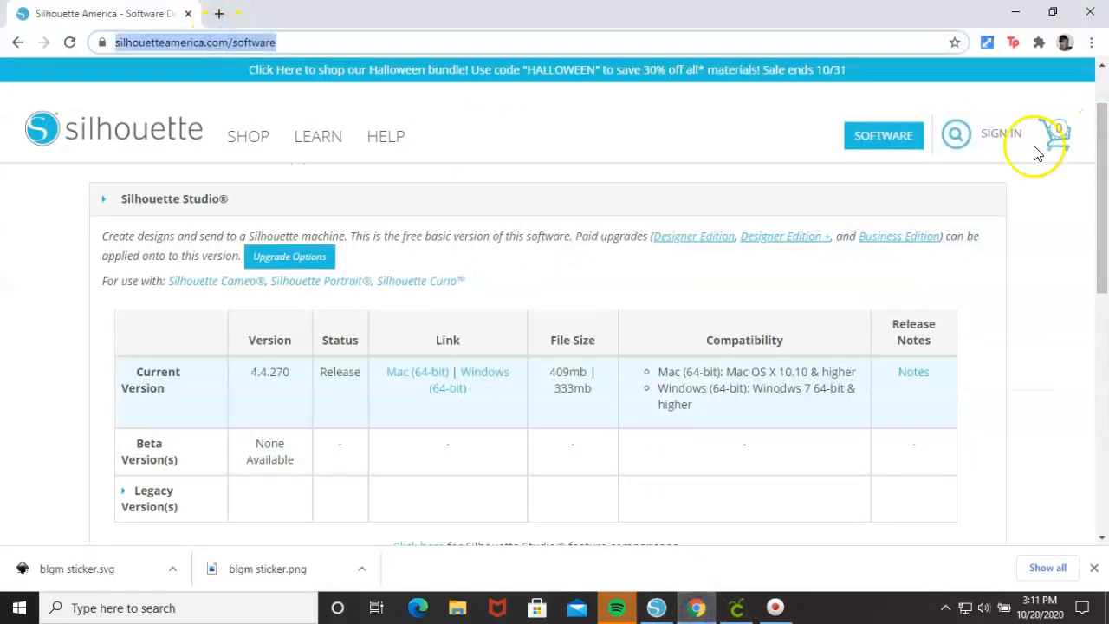
{"action": "type", "text": "ideas-r-us-software.uk/FileConverters/SilhouetteStudioConverter.aspx"}
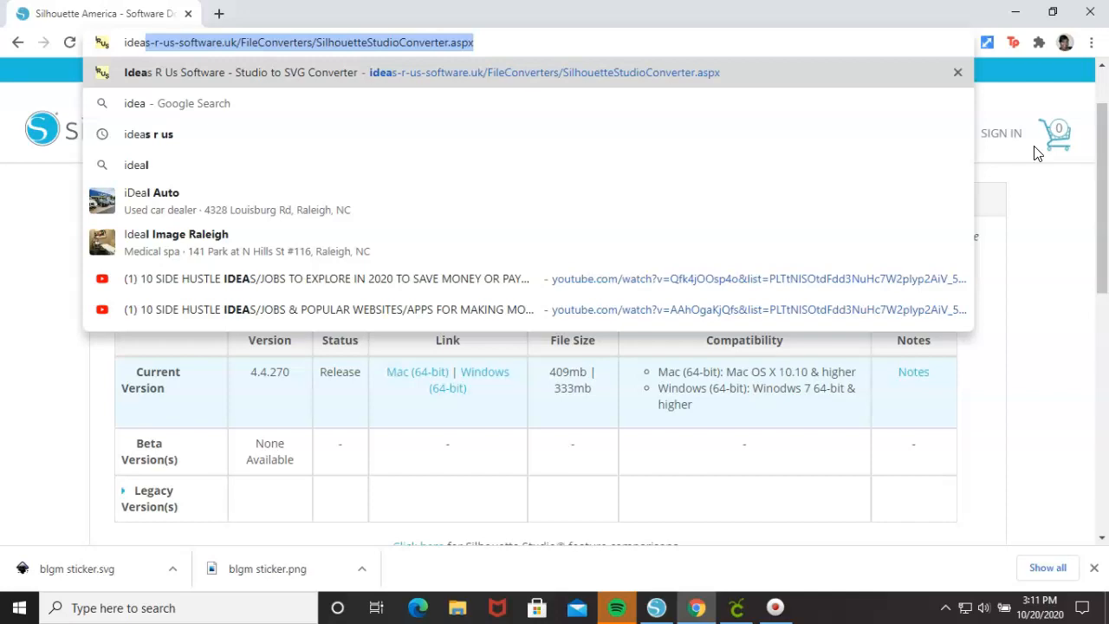
{"action": "key", "text": "Return"}
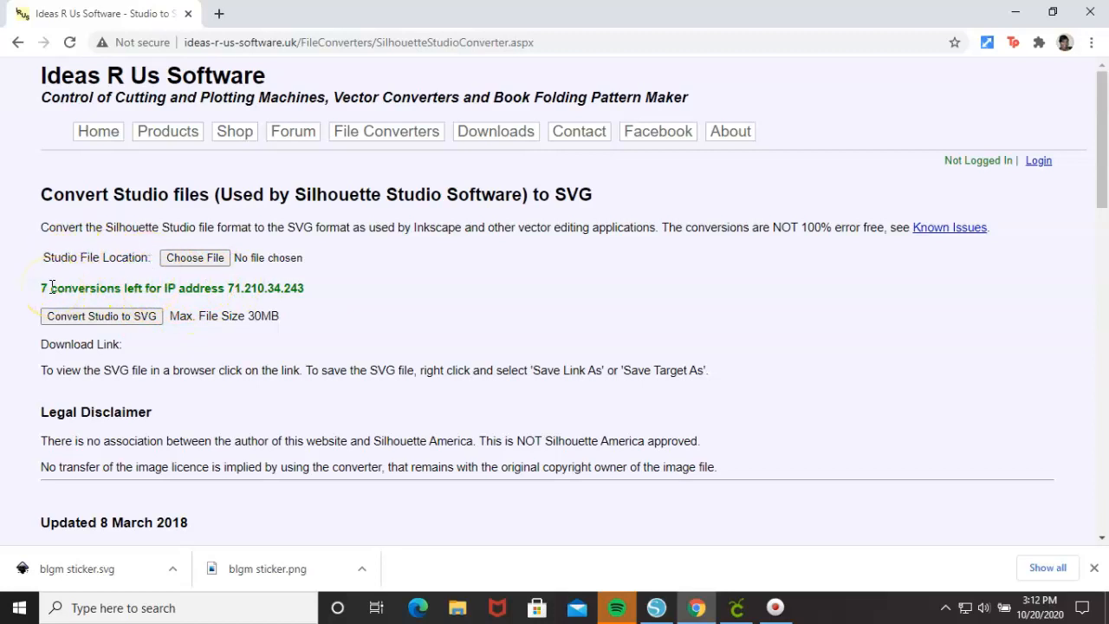
- Choose bgm sticker.studio3 from Downloads as the Studio file and convert it to SVG
{"action": "left_click", "coordinate": [200, 260]}
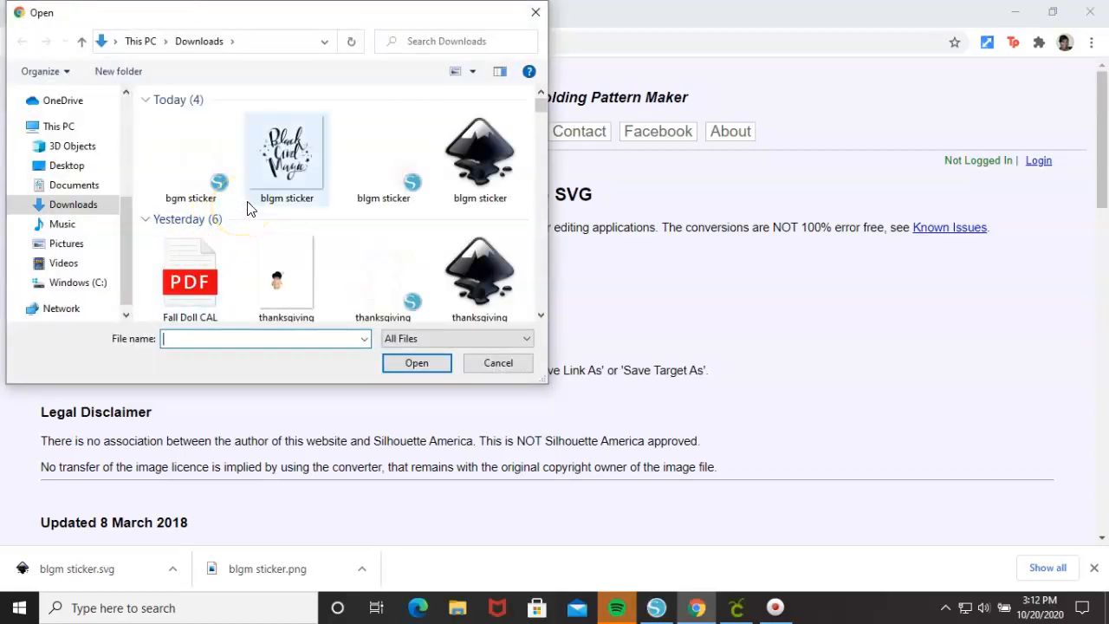
{"action": "left_click", "coordinate": [177, 178]}
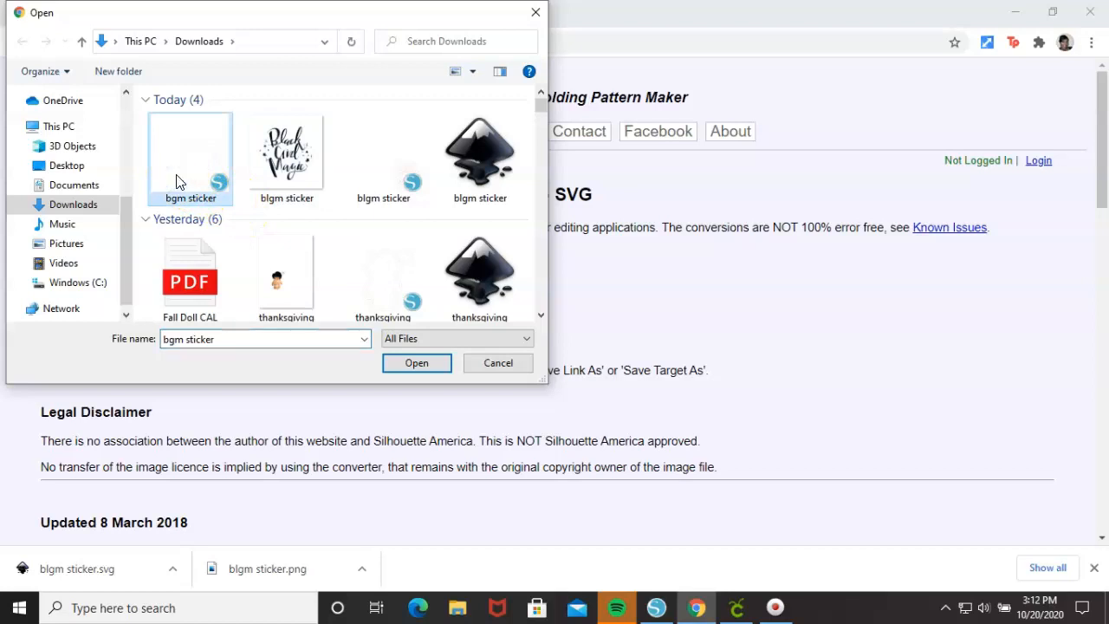
{"action": "left_click", "coordinate": [396, 358]}
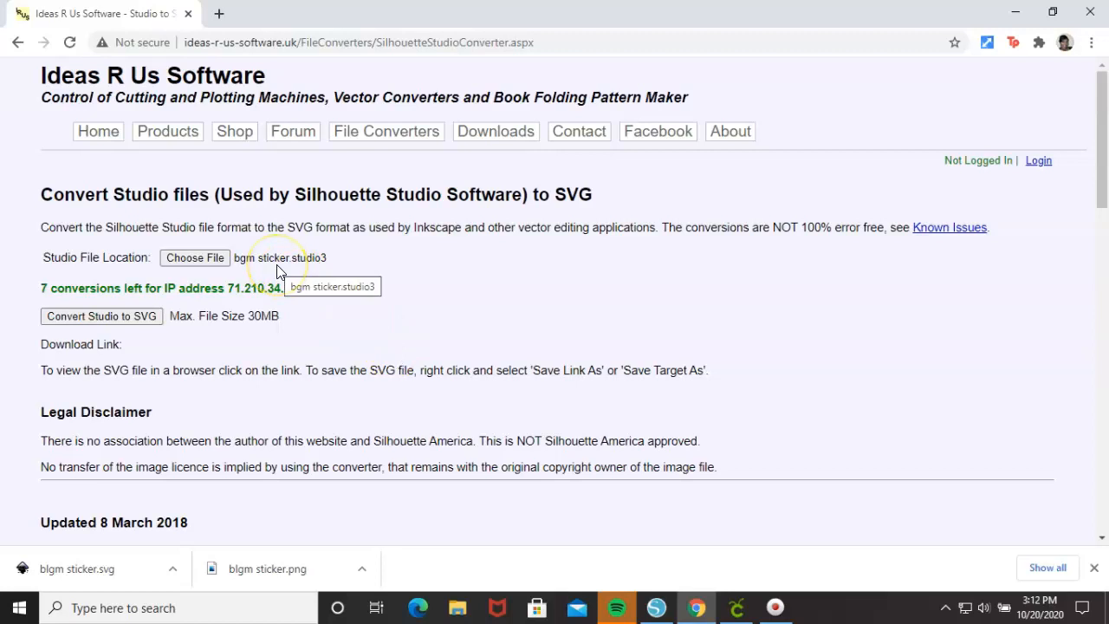
{"action": "left_click", "coordinate": [127, 319]}
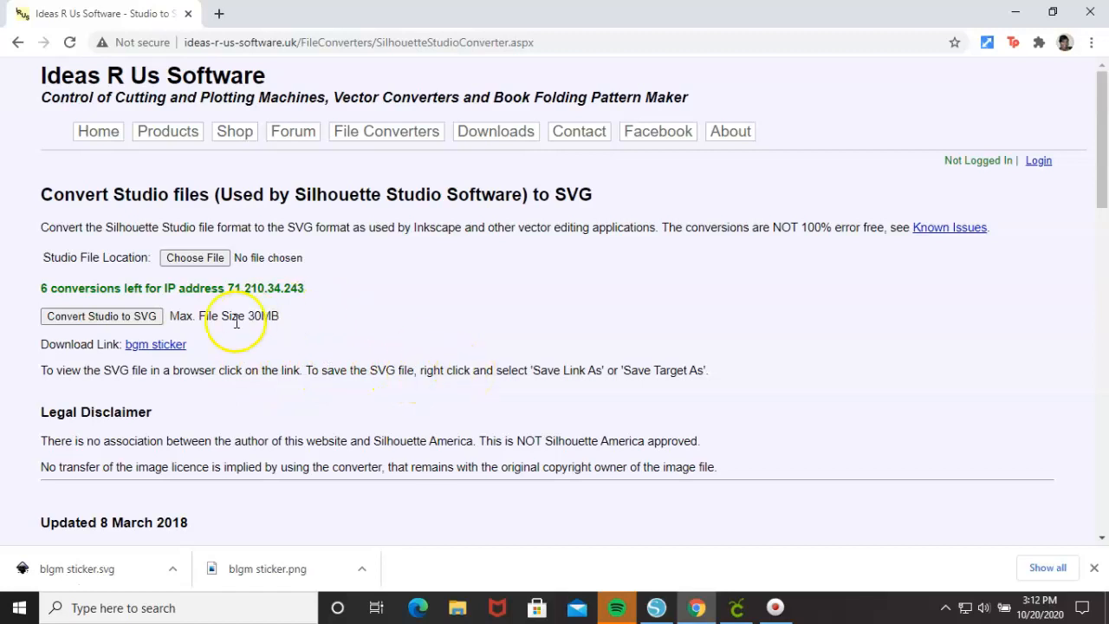
- Save the converted SVG file to Downloads as "bgm sticker" in Scalable Vector Graphics format
{"action": "right_click", "coordinate": [171, 344]}
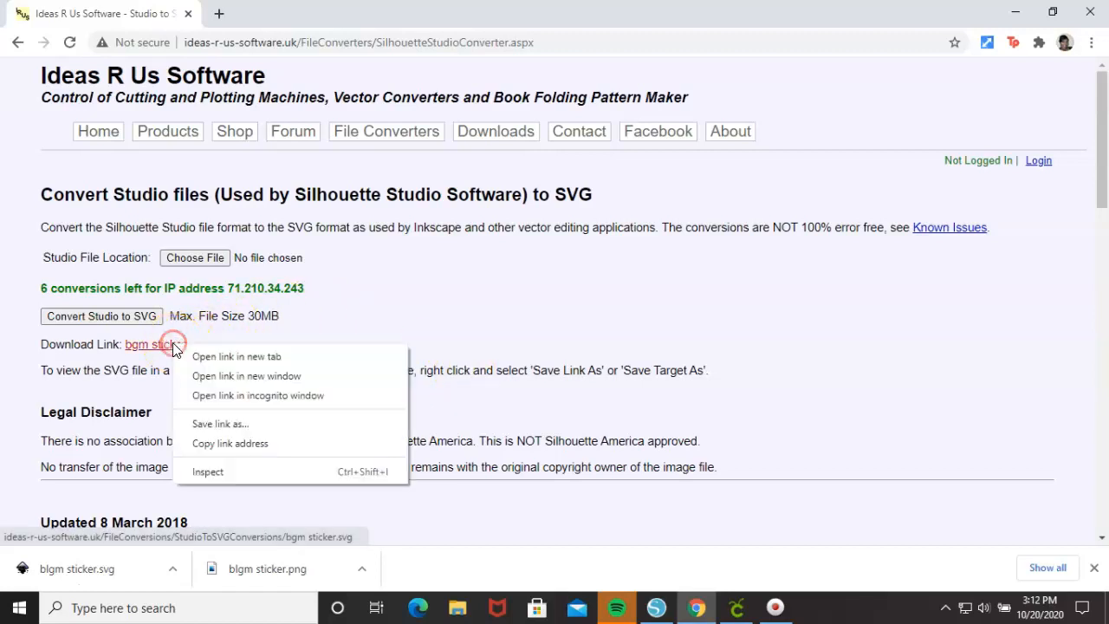
{"action": "left_click", "coordinate": [246, 425]}
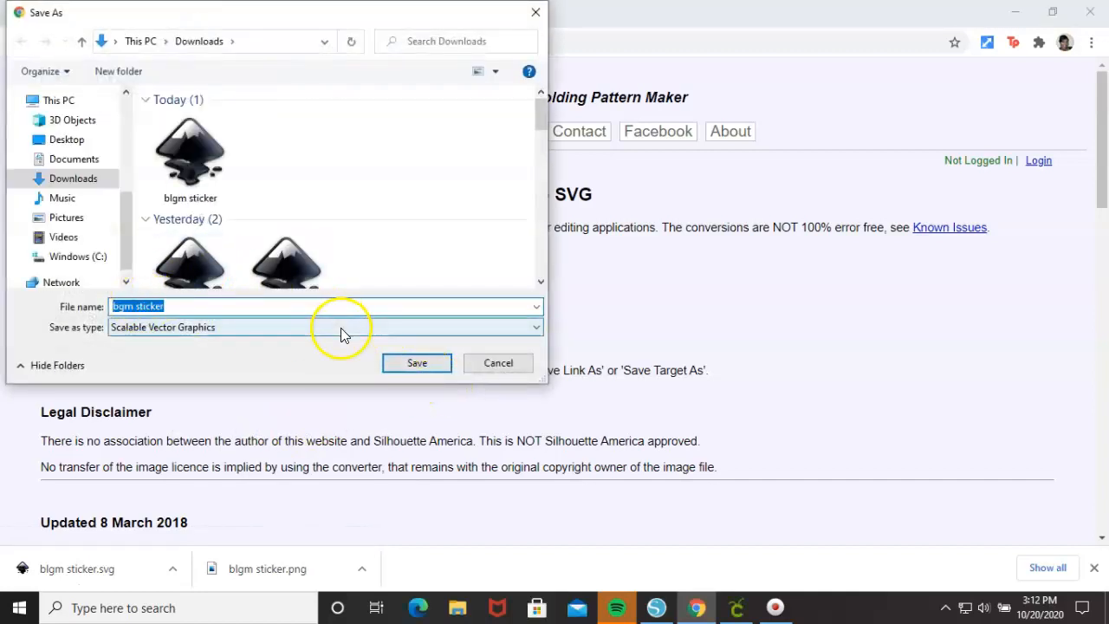
{"action": "left_click", "coordinate": [417, 363]}
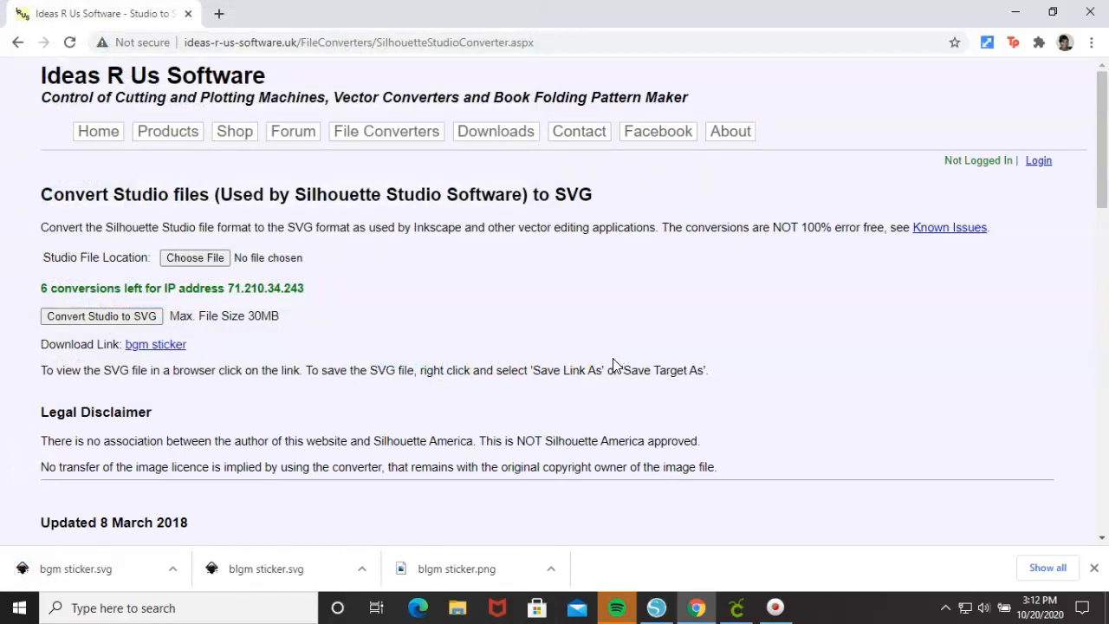
{"action": "left_click", "coordinate": [1095, 569]}
- Switch to Cricut Design Space and start a new project, replacing the unsaved sticker sheet on the canvas
{"action": "left_click", "coordinate": [737, 606]}
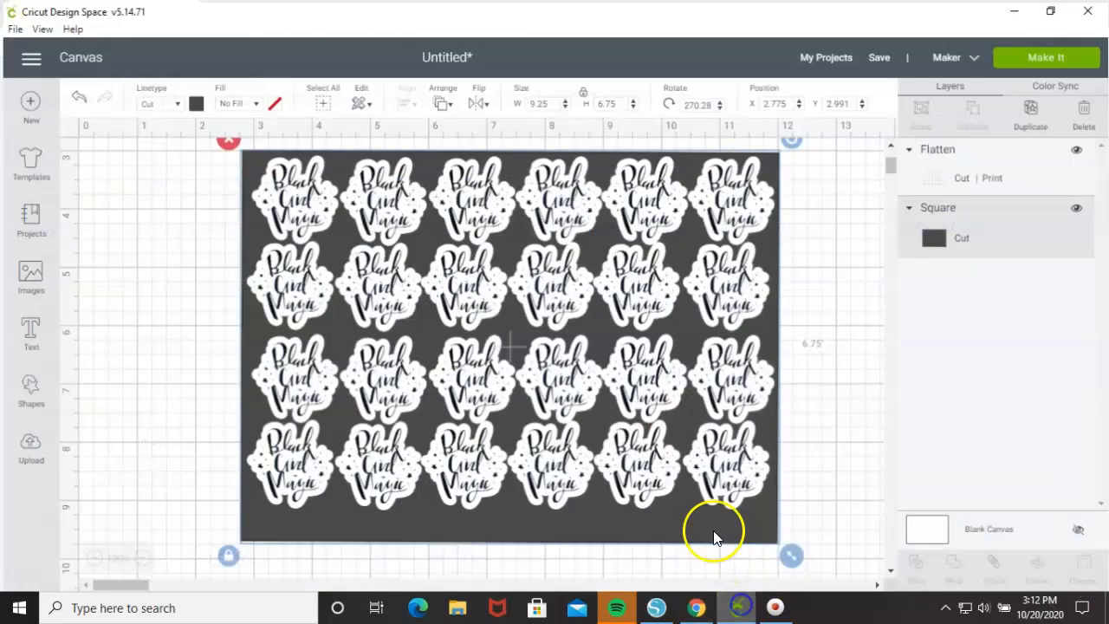
{"action": "left_click", "coordinate": [27, 99]}
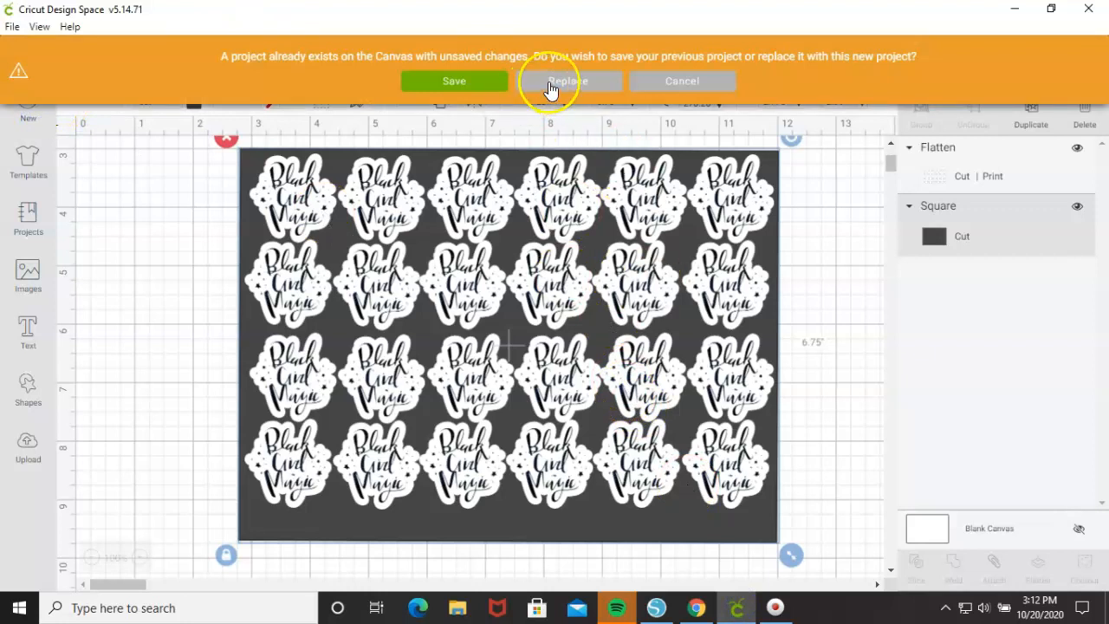
{"action": "left_click", "coordinate": [549, 84]}
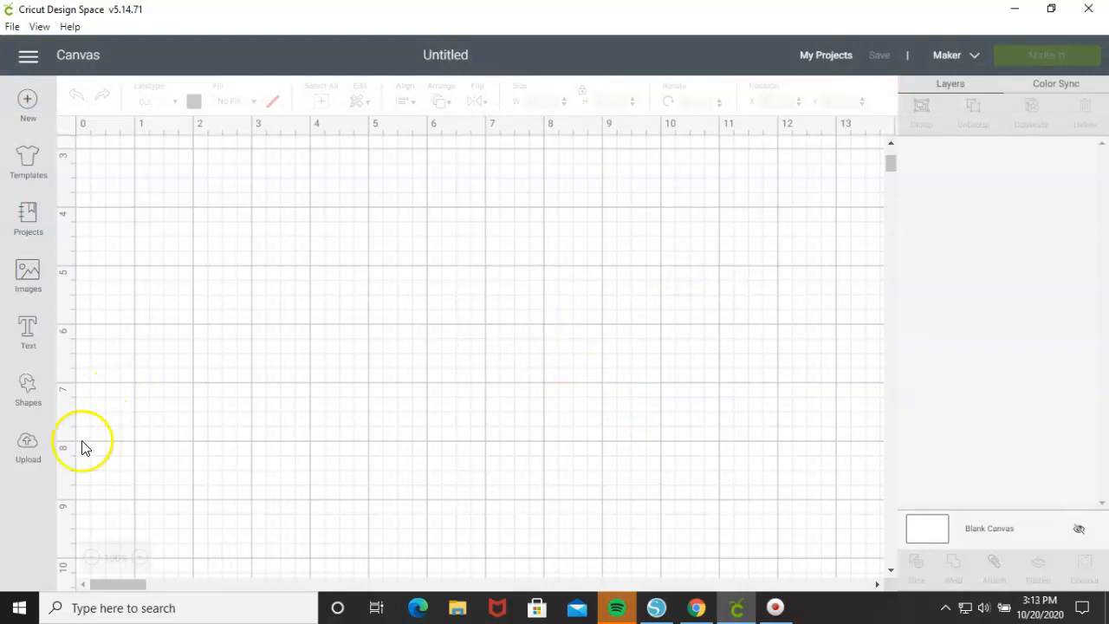
- Upload the bgm sticker SVG from Downloads as an image and save it under the name bgm sticker
{"action": "left_click", "coordinate": [27, 447]}
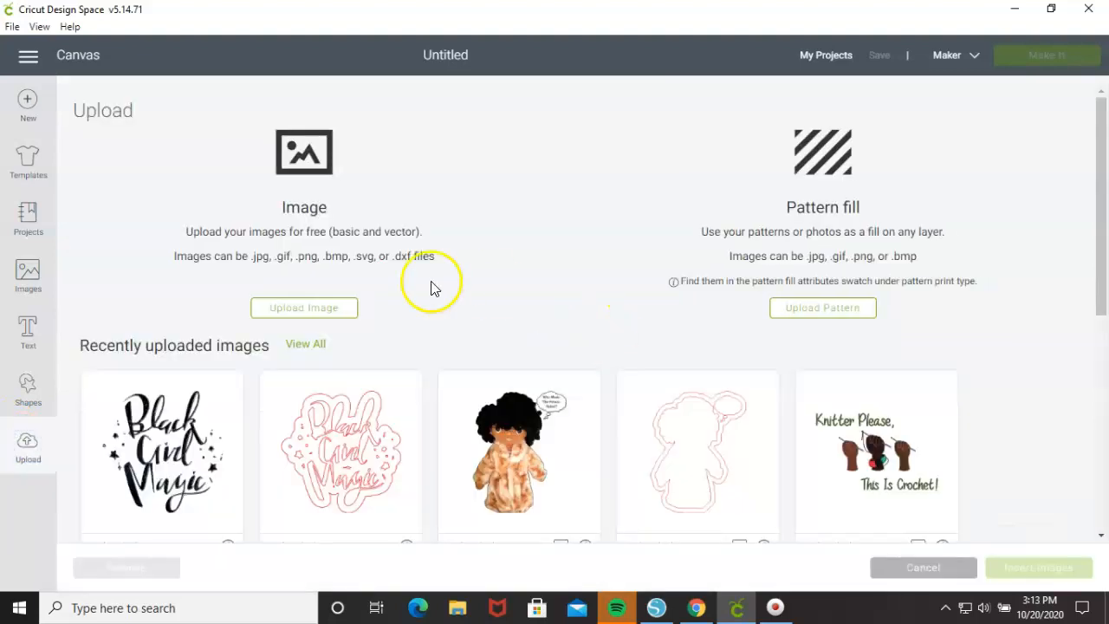
{"action": "left_click", "coordinate": [321, 310]}
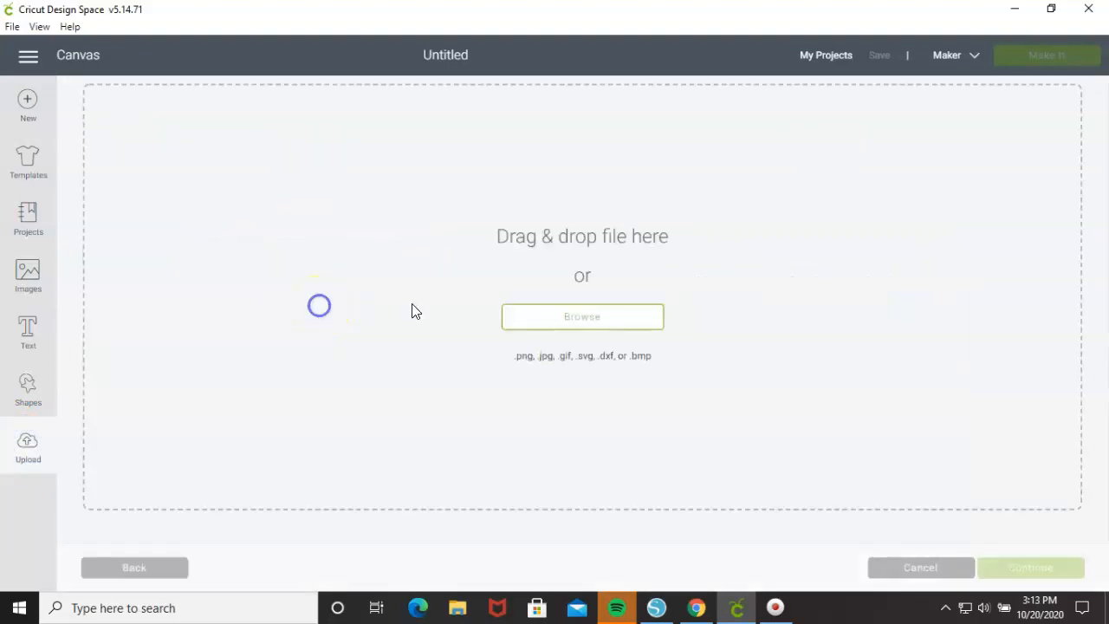
{"action": "left_click", "coordinate": [627, 320]}
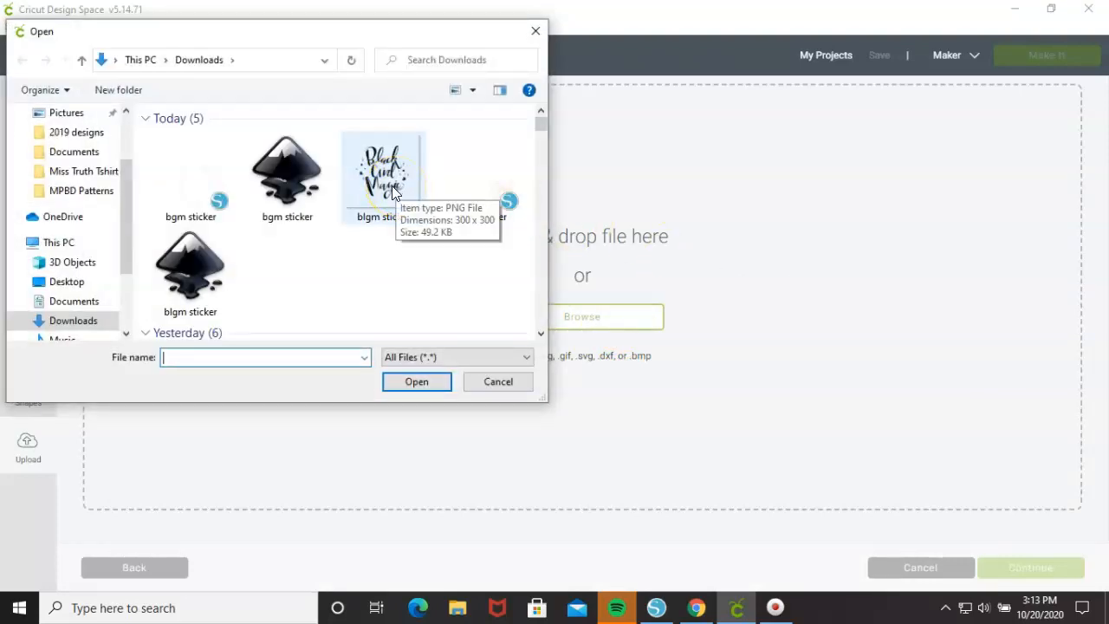
{"action": "left_click", "coordinate": [283, 198]}
{"action": "left_click", "coordinate": [414, 389]}
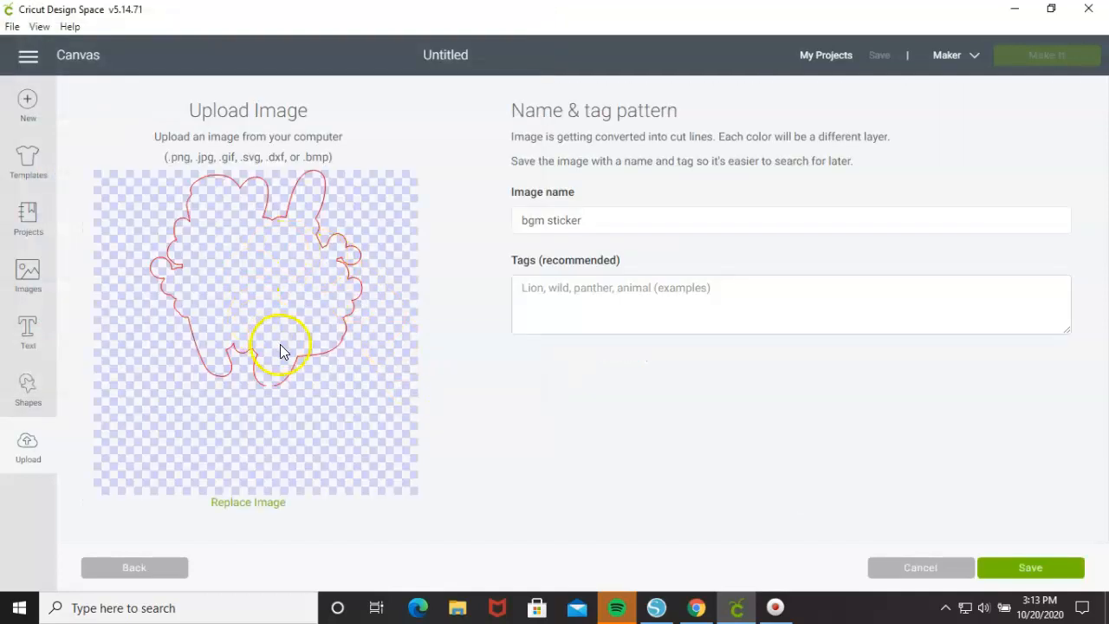
{"action": "left_click", "coordinate": [1005, 567]}
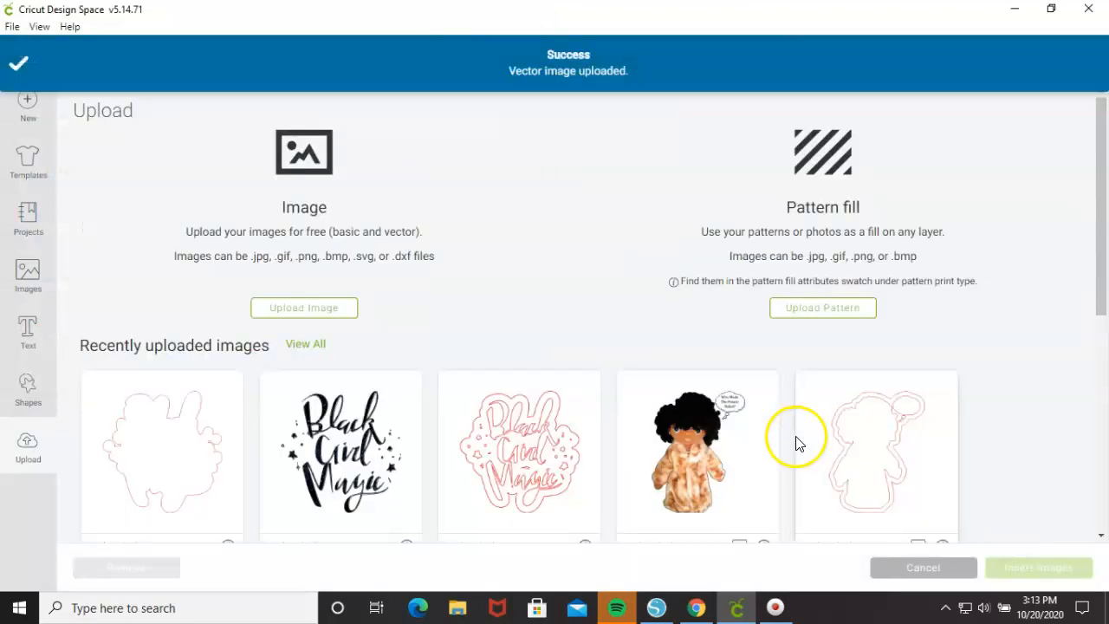
- Insert the newly uploaded bgm sticker outline onto the canvas
{"action": "left_click", "coordinate": [186, 460]}
{"action": "left_click", "coordinate": [1039, 569]}
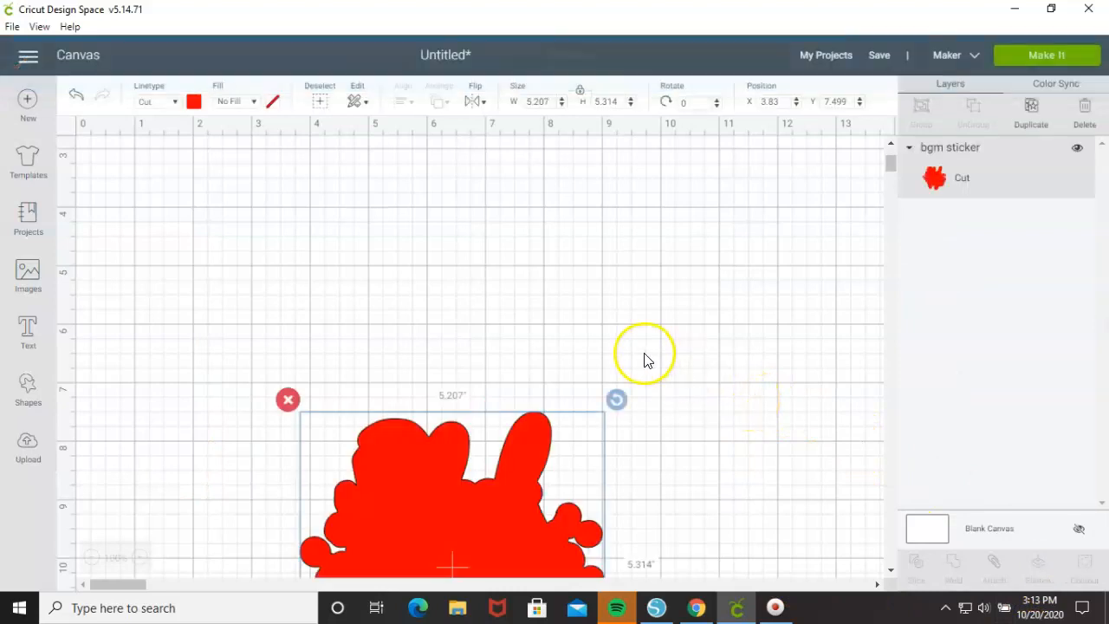
{"action": "scroll", "coordinate": [644, 359], "scroll_direction": "down", "scroll_amount": 3}
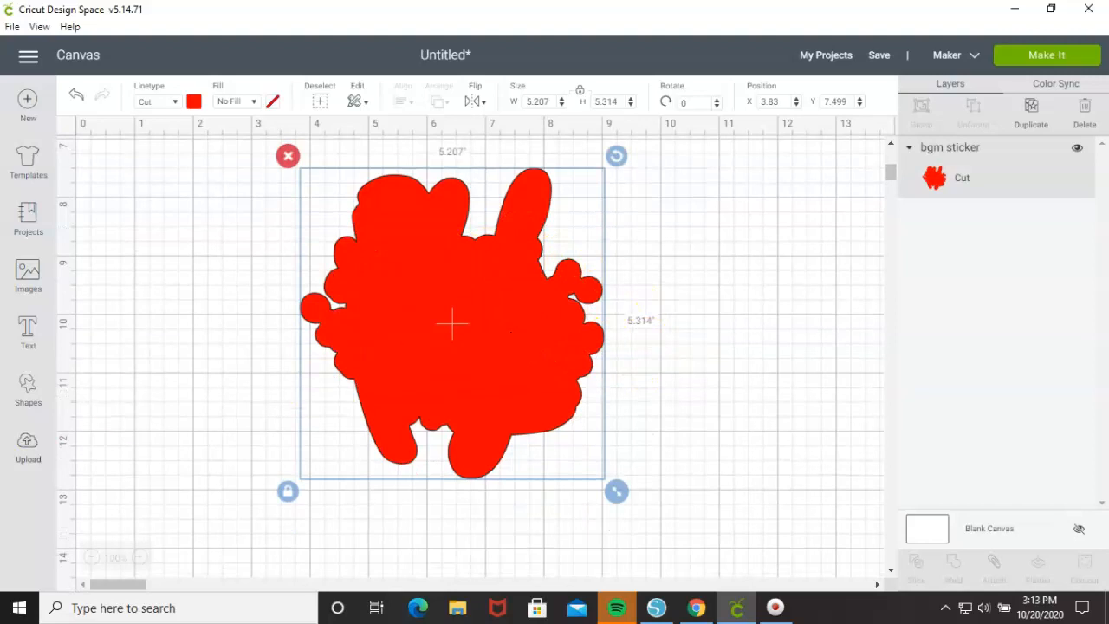
{"action": "left_click", "coordinate": [25, 449]}
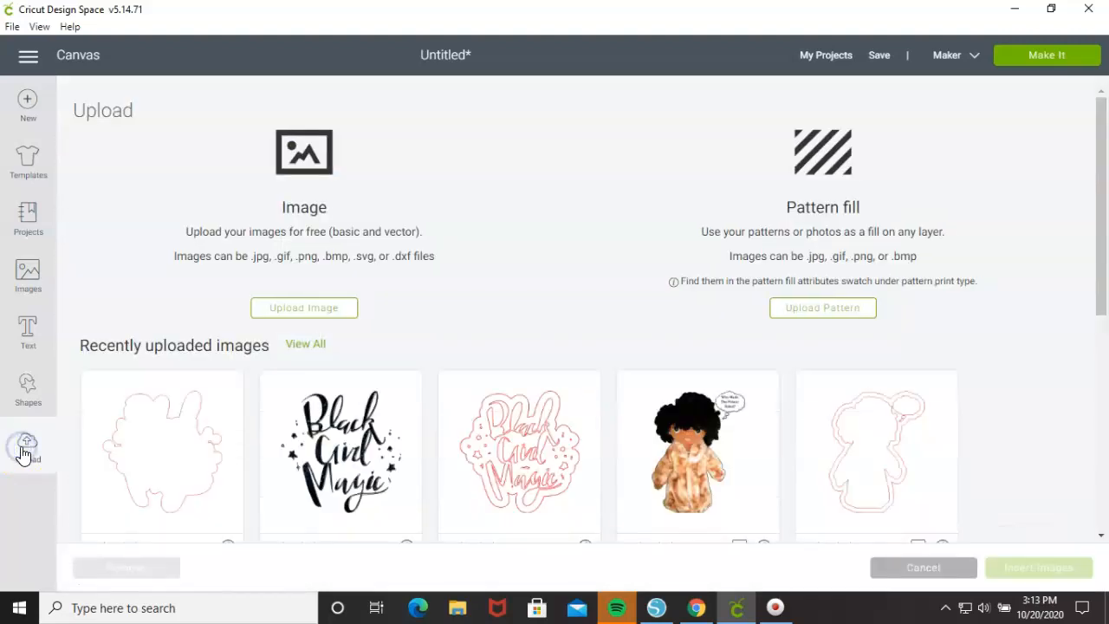
{"action": "left_click", "coordinate": [300, 317]}
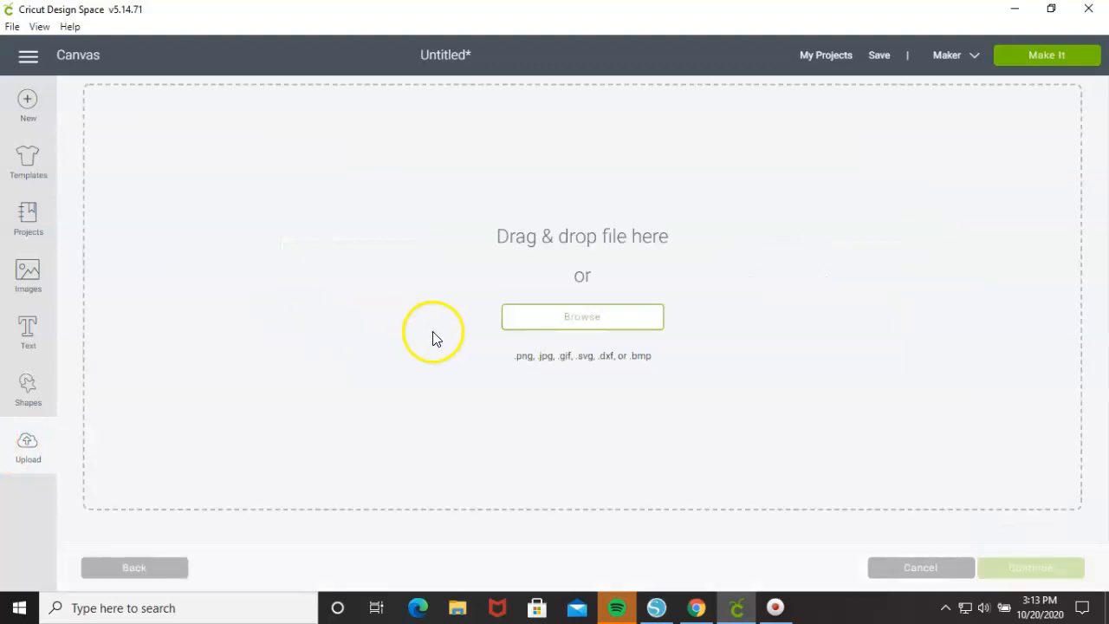
{"action": "left_click", "coordinate": [525, 325]}
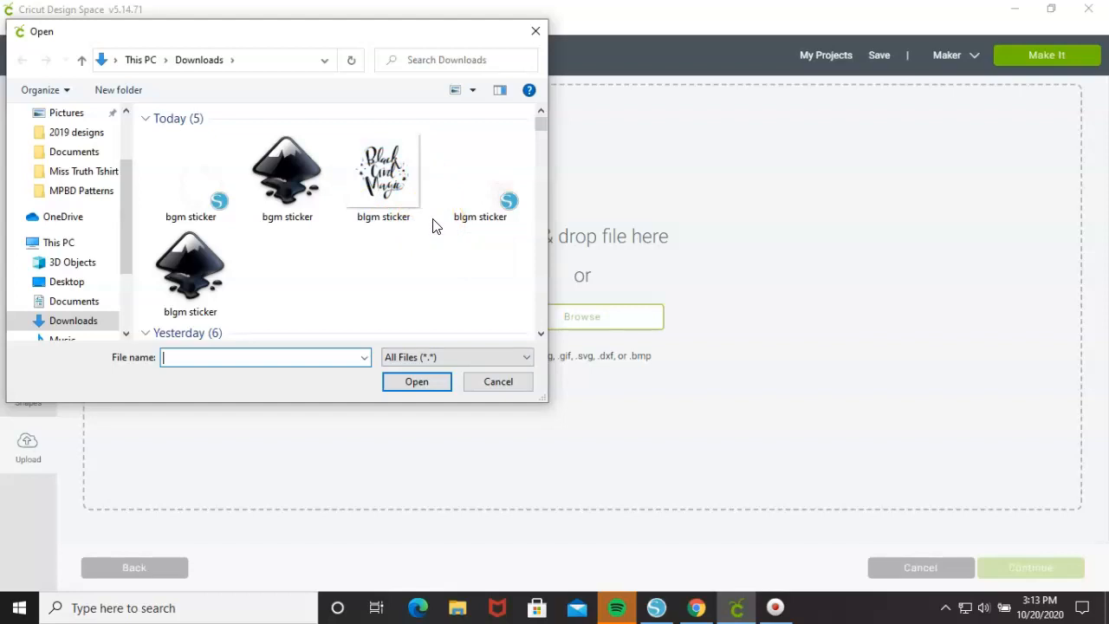
{"action": "left_click", "coordinate": [381, 185]}
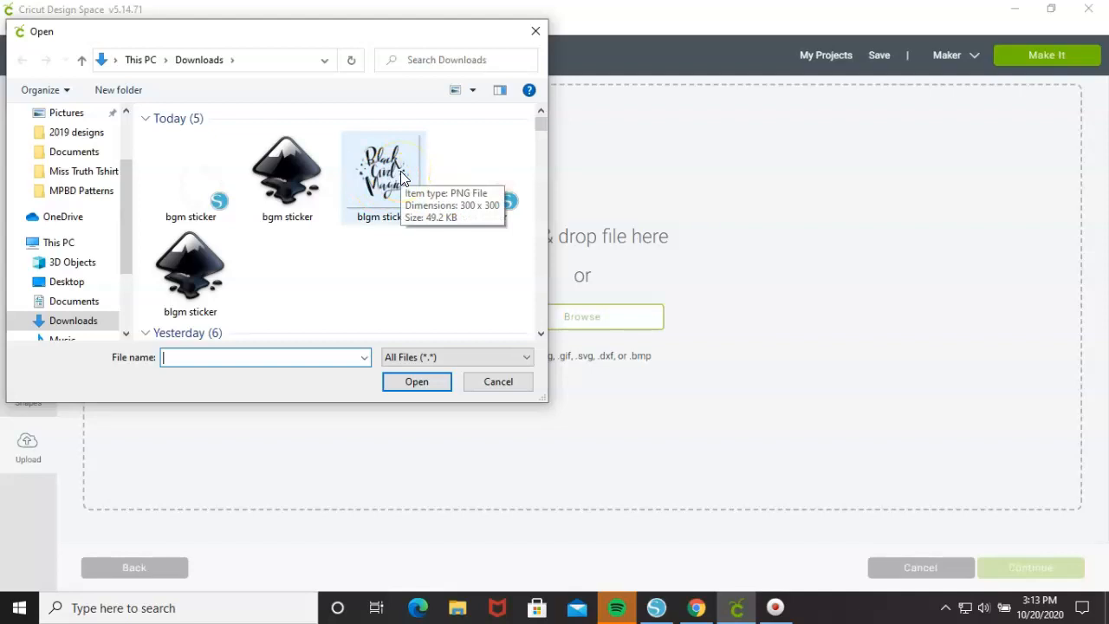
{"action": "left_click", "coordinate": [485, 379]}
{"action": "left_click", "coordinate": [570, 468]}
{"action": "left_click", "coordinate": [896, 572]}
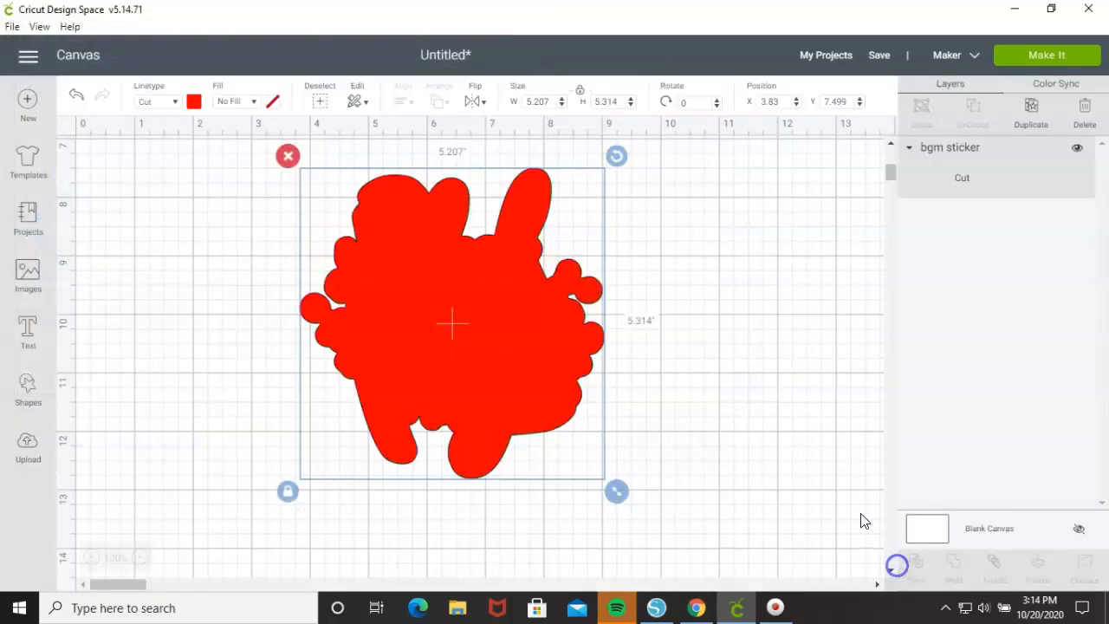
- Insert the previously uploaded Black Girl Magic print image, blgm sticker, onto the canvas
{"action": "left_click", "coordinate": [29, 444]}
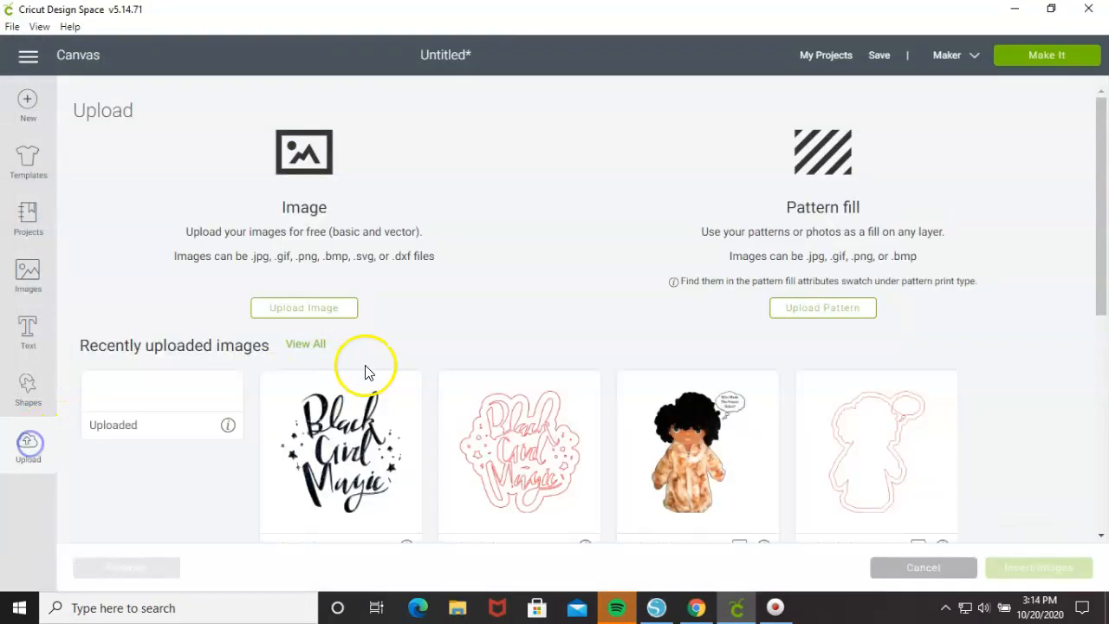
{"action": "left_click", "coordinate": [351, 414]}
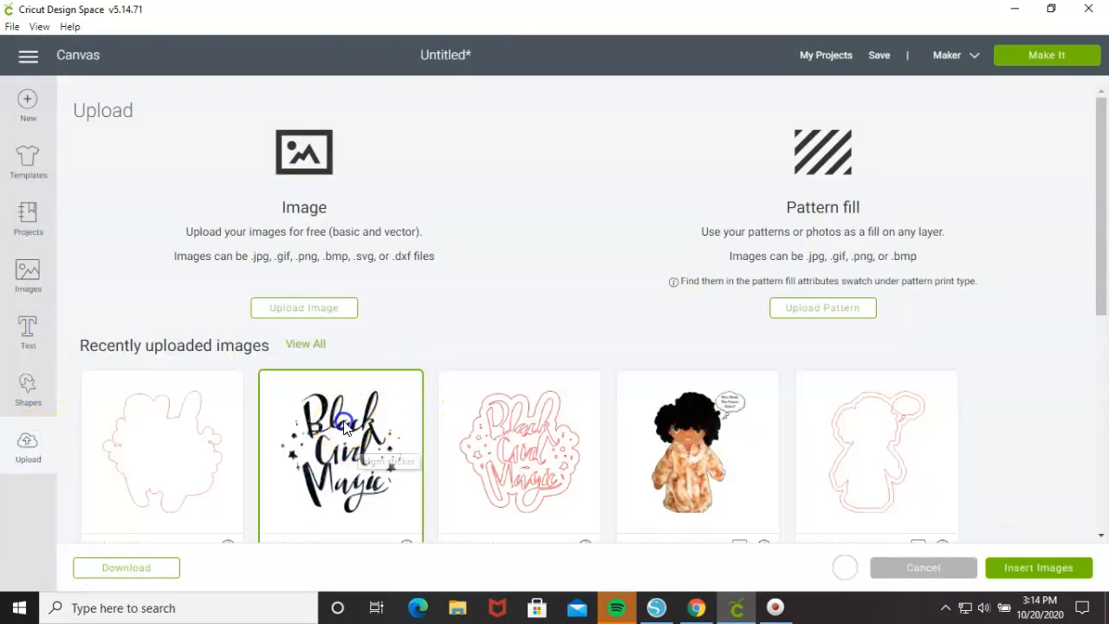
{"action": "left_click", "coordinate": [1071, 567]}
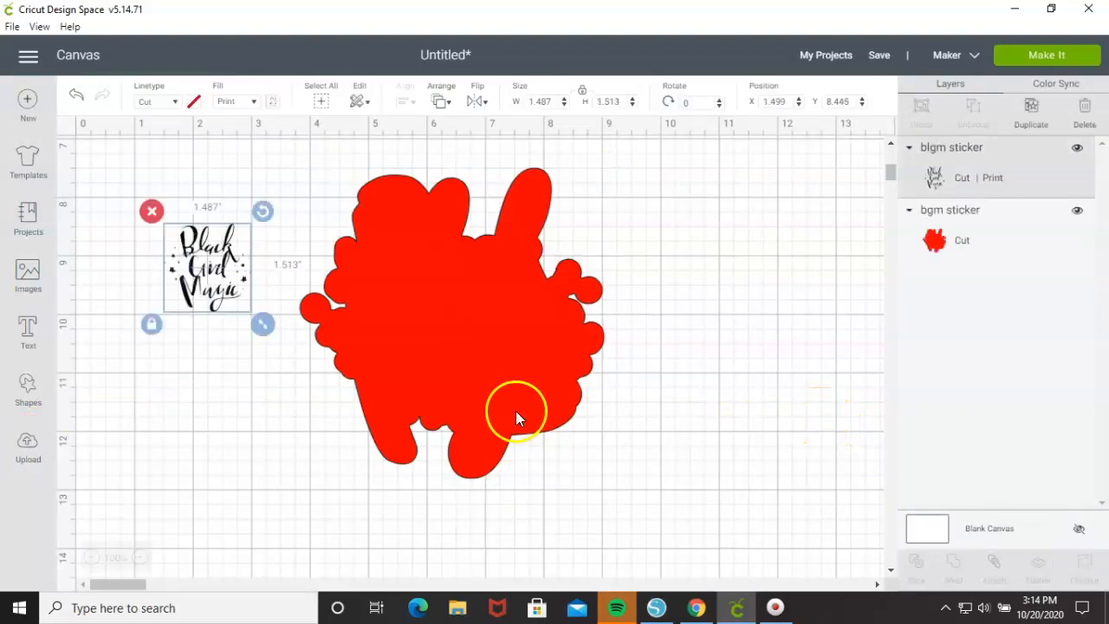
- Scale the red outline down close to the lettering's size, and shrink the lettering to about 1.45 × 1.47 in to fit inside
{"action": "left_click", "coordinate": [516, 371]}
{"action": "left_click_drag", "start_coordinate": [617, 492], "coordinate": [429, 302]}
{"action": "left_click_drag", "start_coordinate": [233, 282], "coordinate": [376, 228]}
{"action": "mouse_move", "coordinate": [421, 282]}
{"action": "left_mouse_down"}
{"action": "mouse_move", "coordinate": [427, 295]}
{"action": "mouse_move", "coordinate": [414, 289]}
{"action": "left_mouse_up"}
{"action": "left_click_drag", "start_coordinate": [366, 243], "coordinate": [276, 251]}
- Scale the red outline down further to about 1.71 × 1.75 in, with the lettering kept beside it
{"action": "left_click", "coordinate": [358, 256]}
{"action": "left_click_drag", "start_coordinate": [422, 295], "coordinate": [394, 282]}
{"action": "left_click_drag", "start_coordinate": [281, 235], "coordinate": [235, 256]}
{"action": "left_click", "coordinate": [354, 248]}
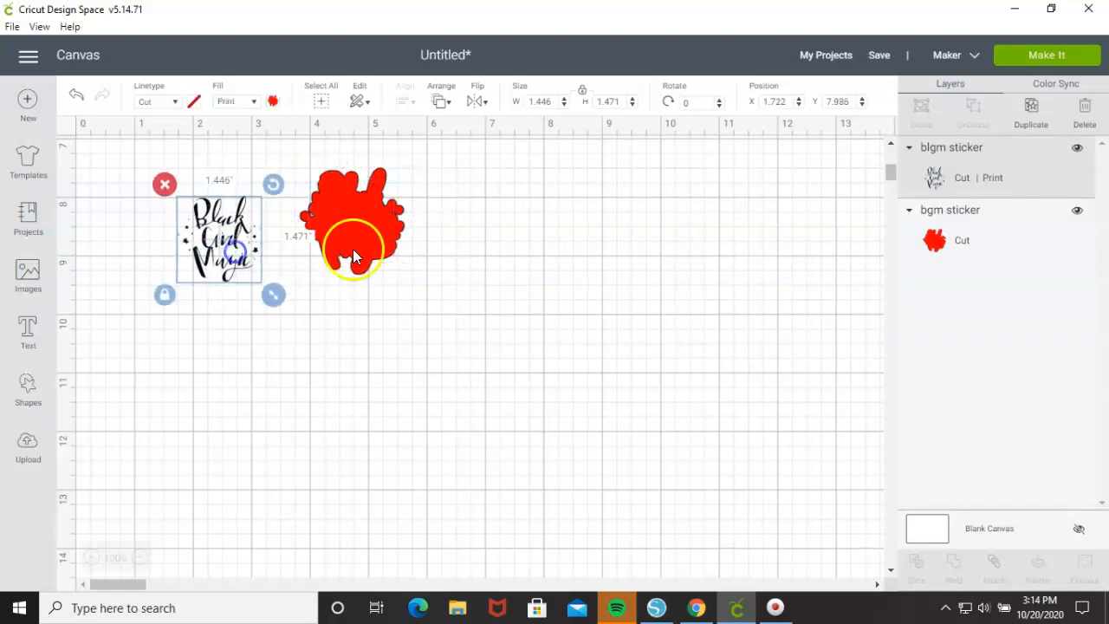
{"action": "left_click_drag", "start_coordinate": [419, 293], "coordinate": [403, 277]}
- Place the Black Girl Magic lettering over the middle of the red outline
{"action": "left_click_drag", "start_coordinate": [260, 271], "coordinate": [363, 231]}
{"action": "key", "text": "ctrl+z"}
{"action": "left_click", "coordinate": [384, 223]}
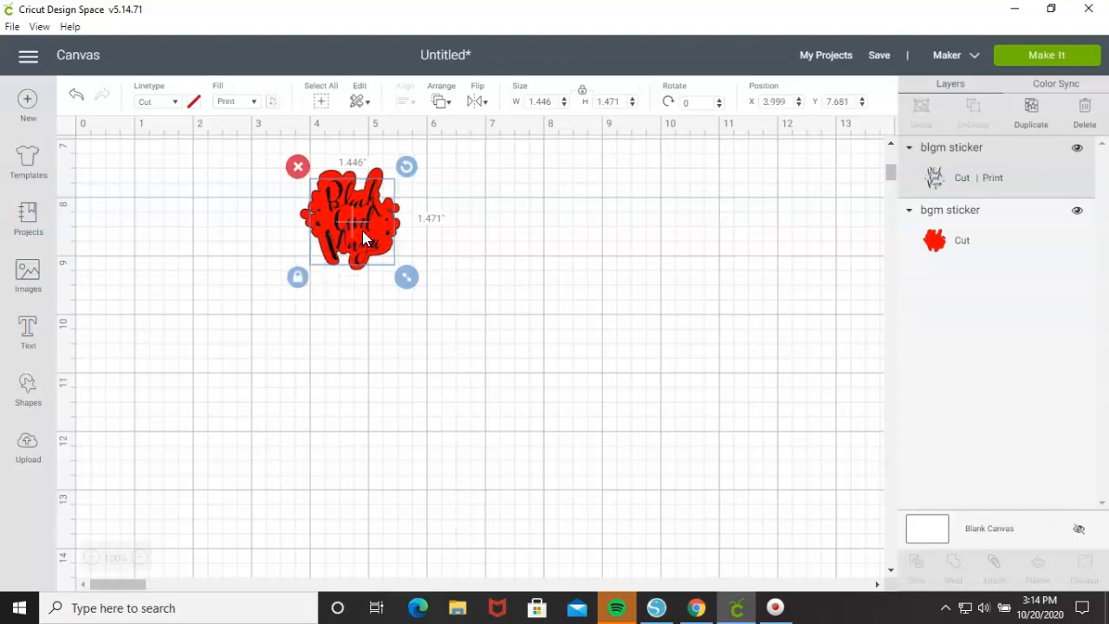
- Center the lettering and the outline on each other both horizontally and vertically
{"action": "left_click", "coordinate": [525, 216]}
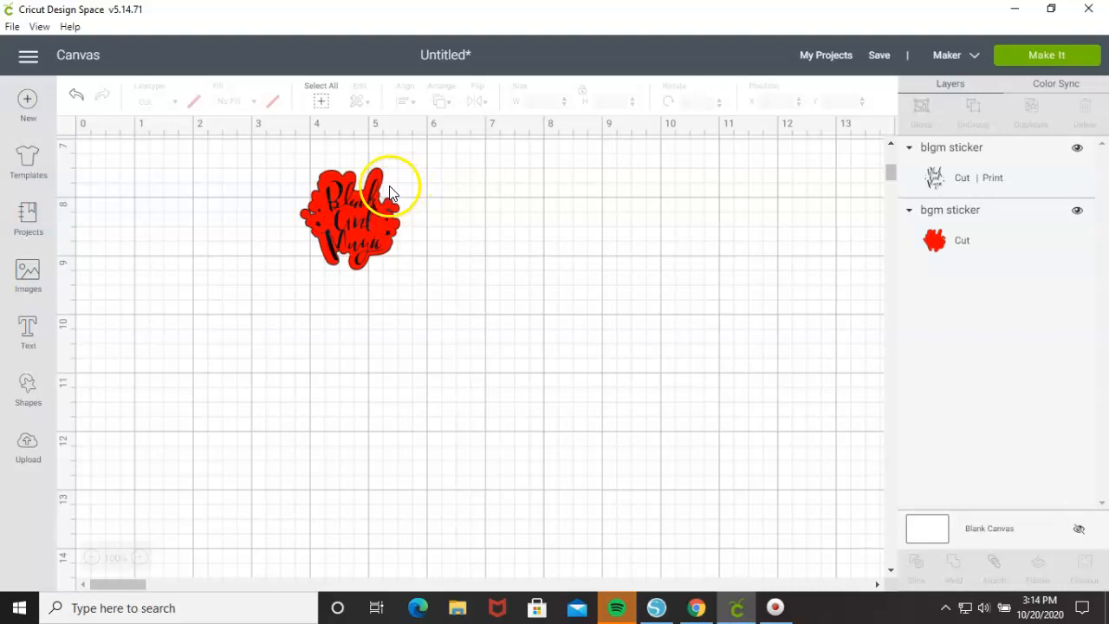
{"action": "key", "text": "ctrl+a"}
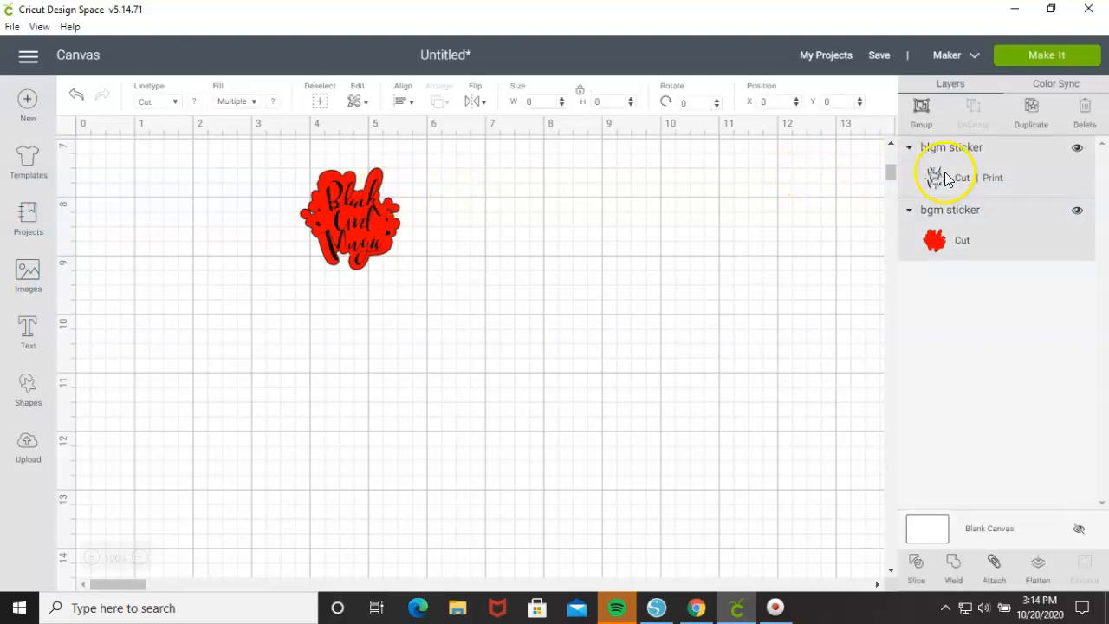
{"action": "left_click", "coordinate": [407, 102]}
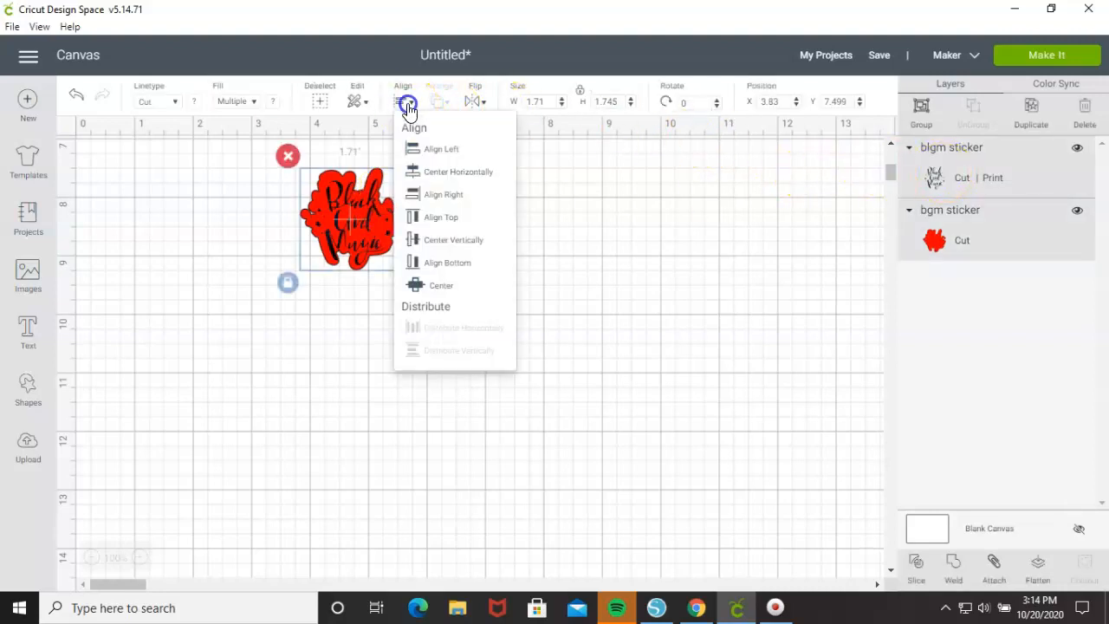
{"action": "left_click", "coordinate": [458, 172]}
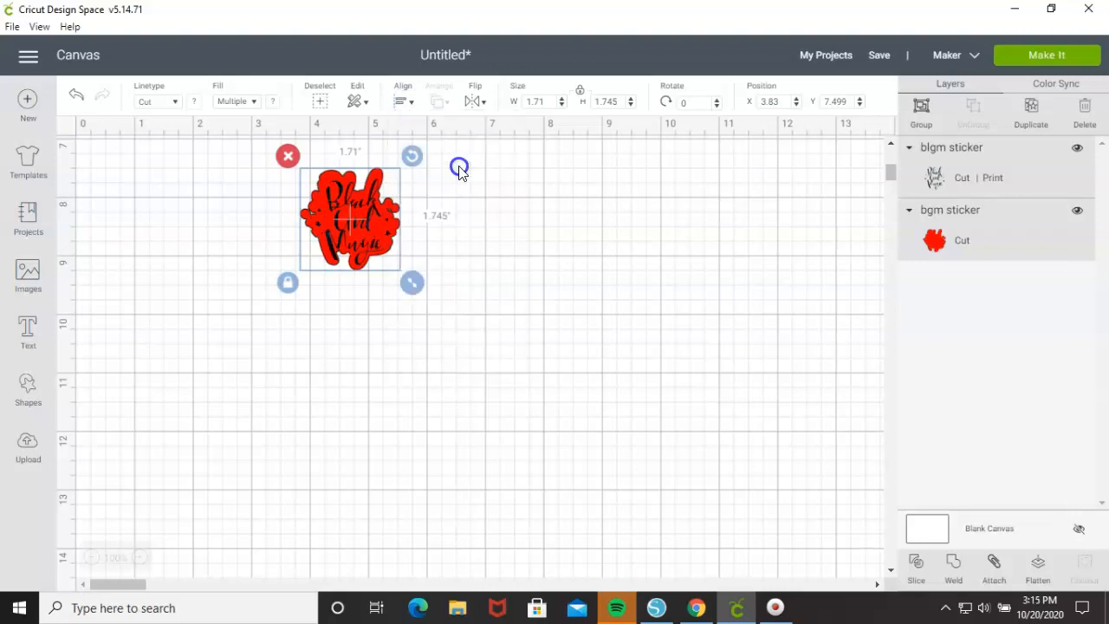
{"action": "left_click", "coordinate": [406, 102]}
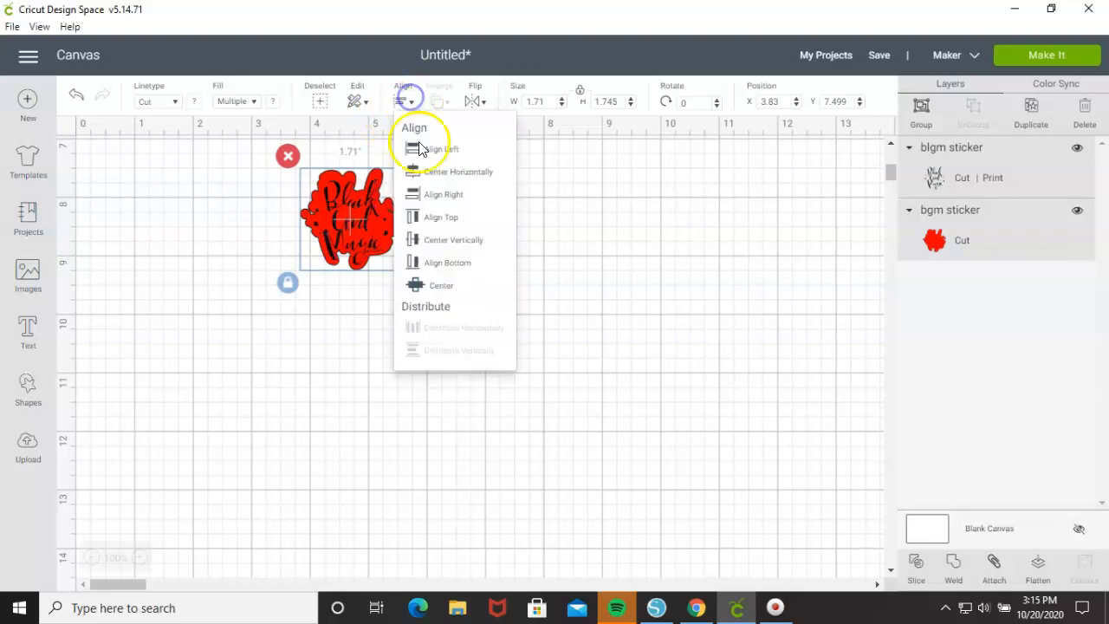
{"action": "left_click", "coordinate": [458, 239]}
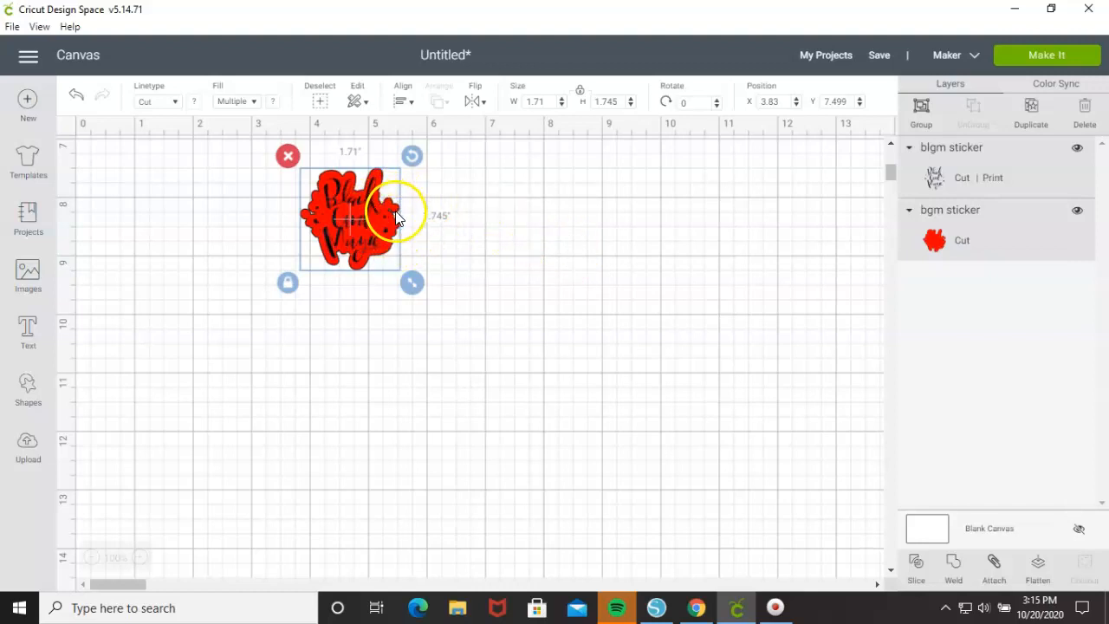
{"action": "left_click", "coordinate": [536, 208]}
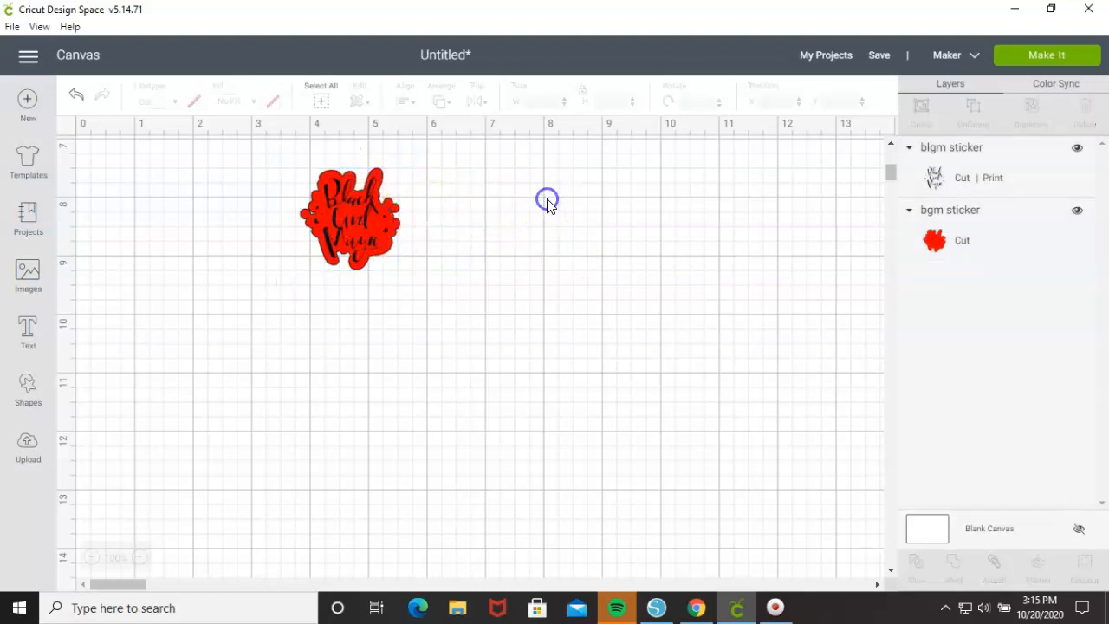
- Change the bgm sticker outline's material color to white
{"action": "left_click", "coordinate": [951, 241]}
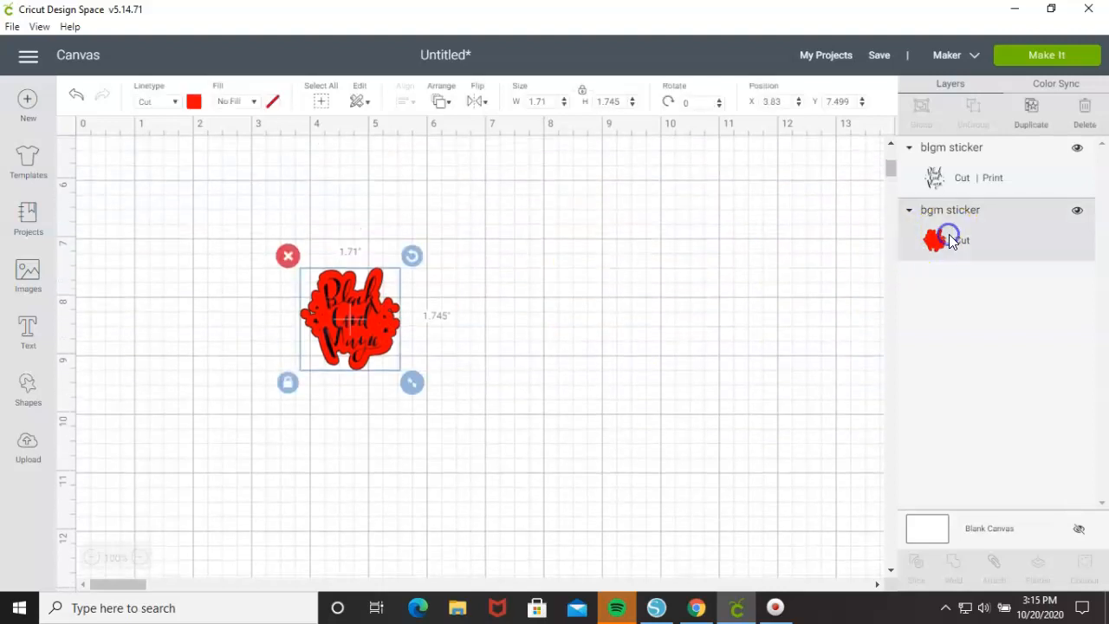
{"action": "left_click", "coordinate": [192, 101]}
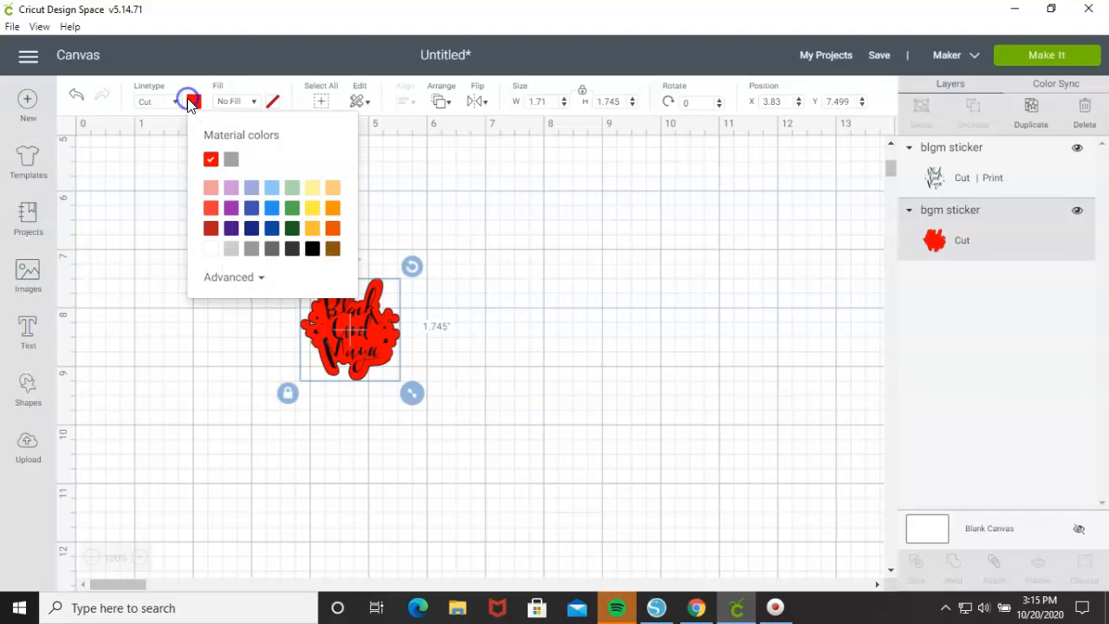
{"action": "left_click", "coordinate": [580, 292]}
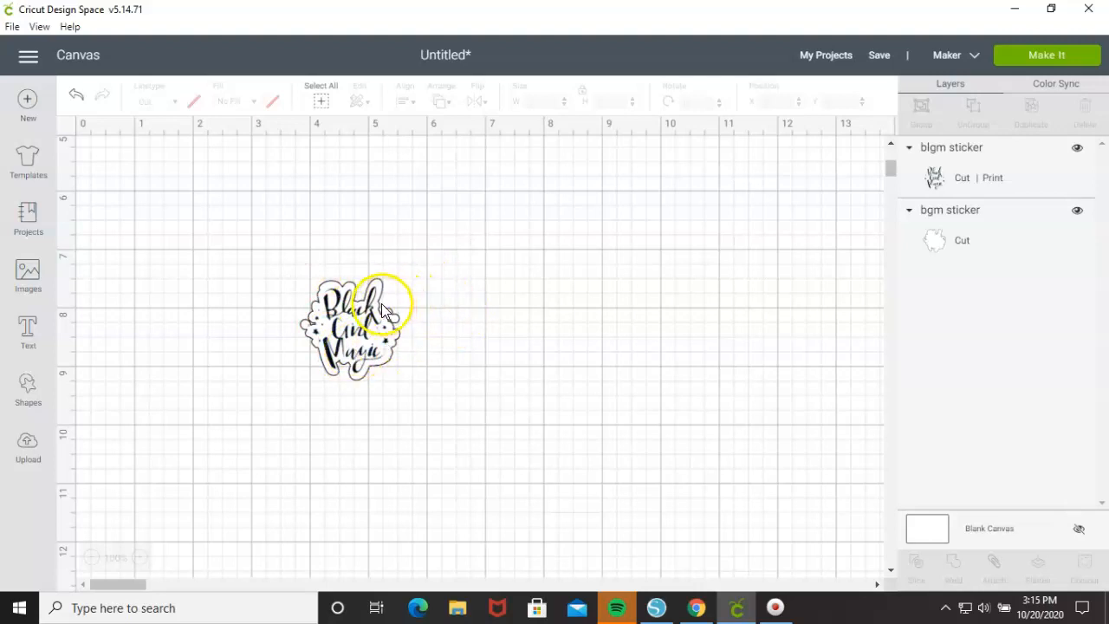
- Group the Black Girl Magic lettering with its white outline
{"action": "key", "text": "ctrl+a"}
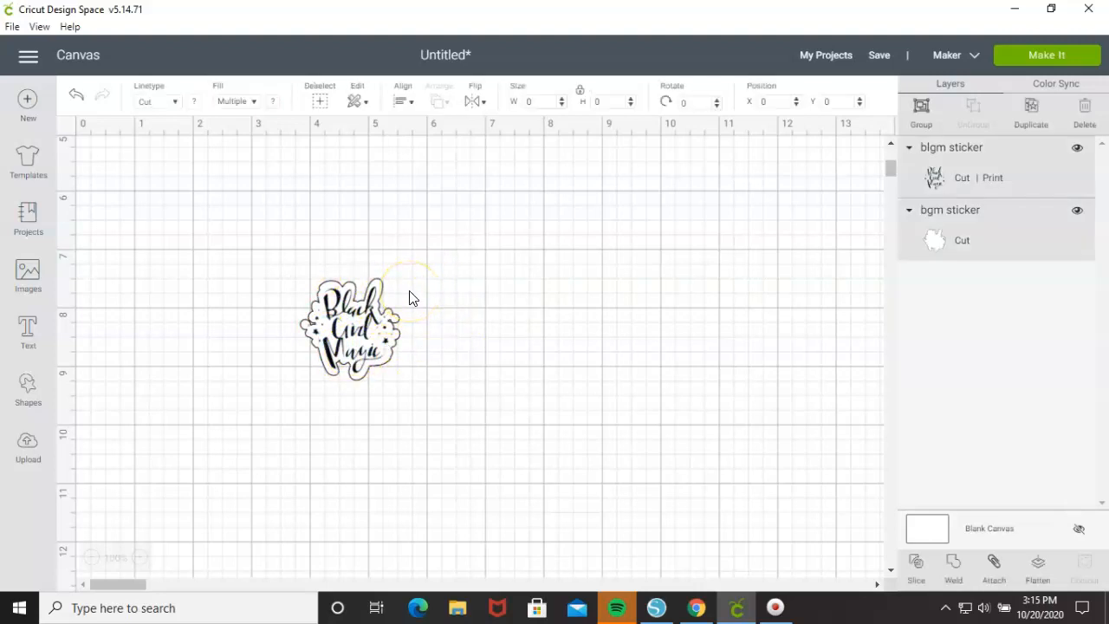
{"action": "left_click", "coordinate": [920, 111]}
{"action": "left_click", "coordinate": [494, 312]}
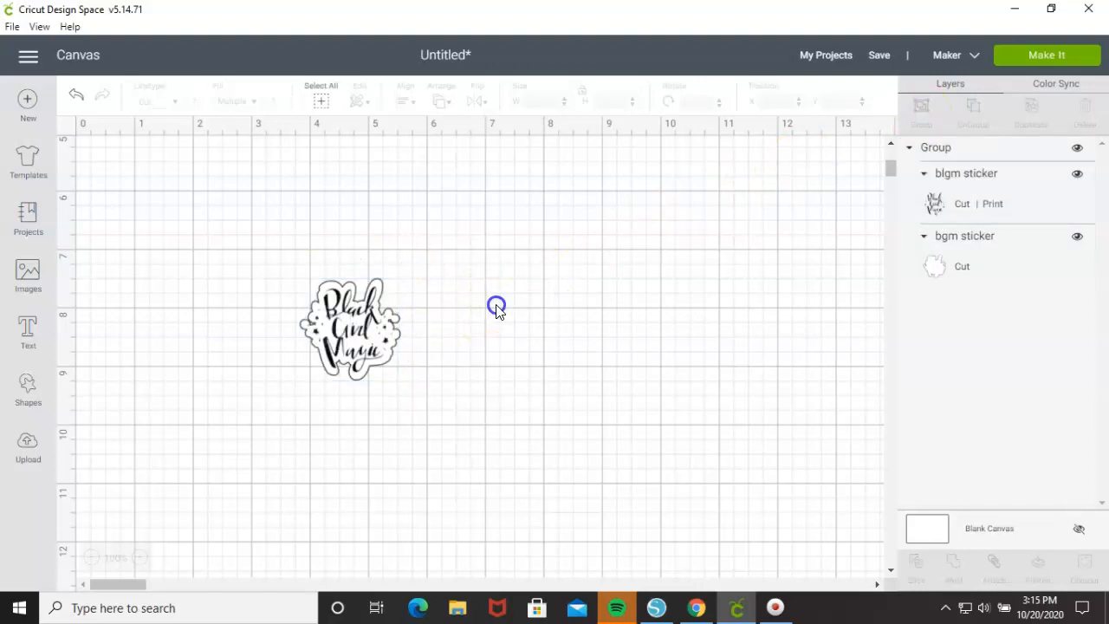
- Resize the grouped Black Girl Magic sticker to 1.5 inches wide and 1.5 inches high with its proportions unlocked
{"action": "left_click", "coordinate": [394, 356]}
{"action": "mouse_move", "coordinate": [417, 397]}
{"action": "left_mouse_down"}
{"action": "mouse_move", "coordinate": [409, 390]}
{"action": "mouse_move", "coordinate": [462, 467]}
{"action": "mouse_move", "coordinate": [384, 404]}
{"action": "mouse_move", "coordinate": [446, 456]}
{"action": "mouse_move", "coordinate": [429, 364]}
{"action": "mouse_move", "coordinate": [433, 384]}
{"action": "left_mouse_up"}
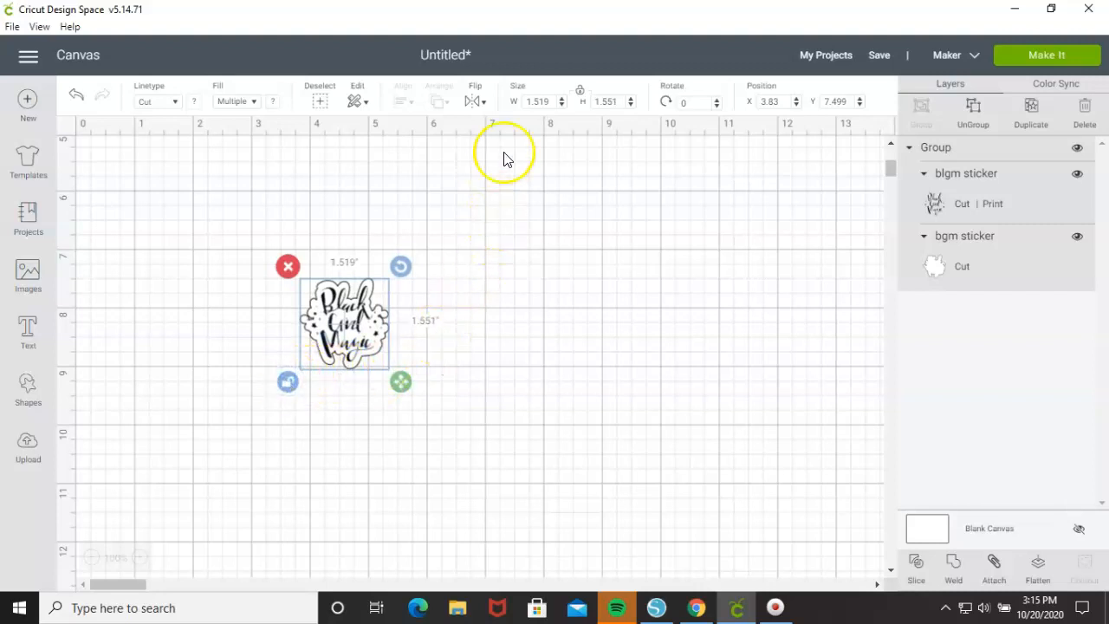
{"action": "left_click", "coordinate": [293, 379]}
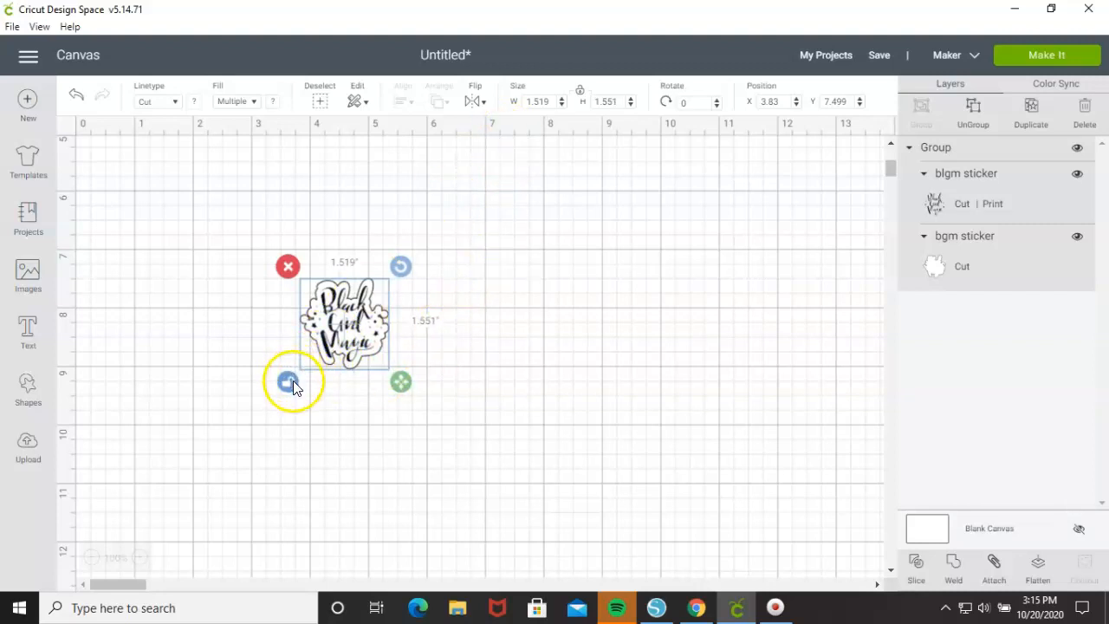
{"action": "left_click", "coordinate": [549, 103]}
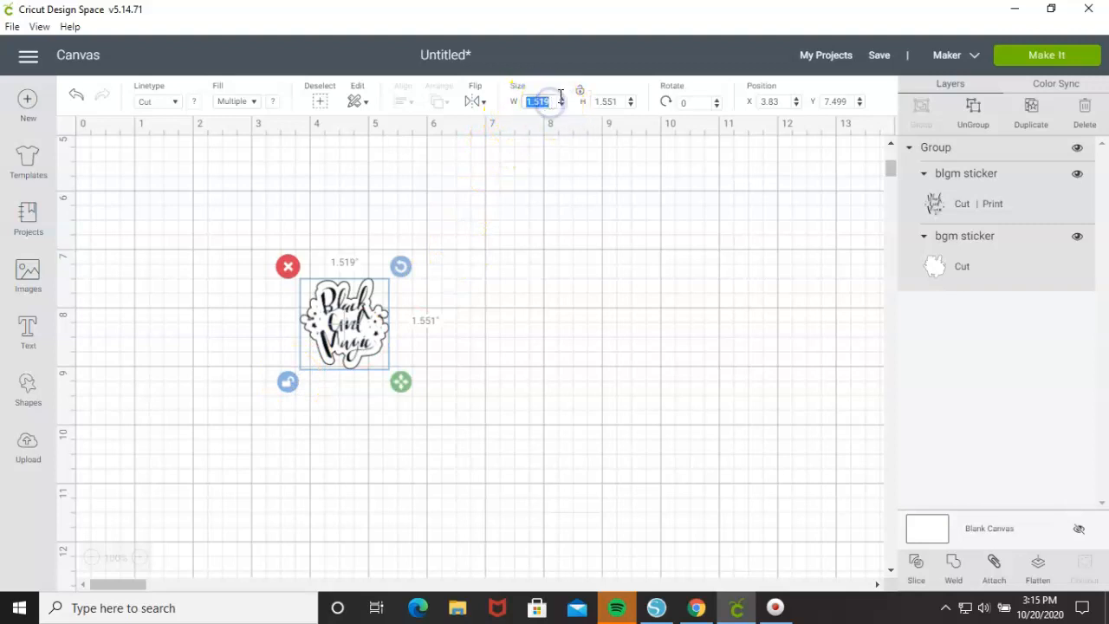
{"action": "key", "text": "Tab"}
{"action": "type", "text": "1"}
{"action": "key", "text": "Tab"}
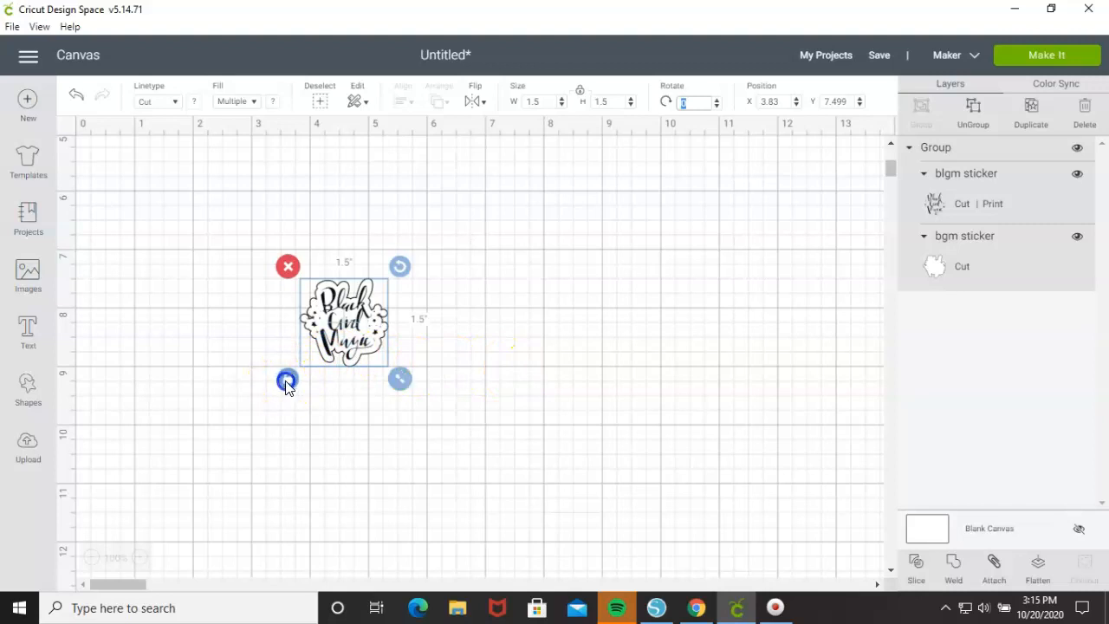
{"action": "left_click", "coordinate": [516, 400]}
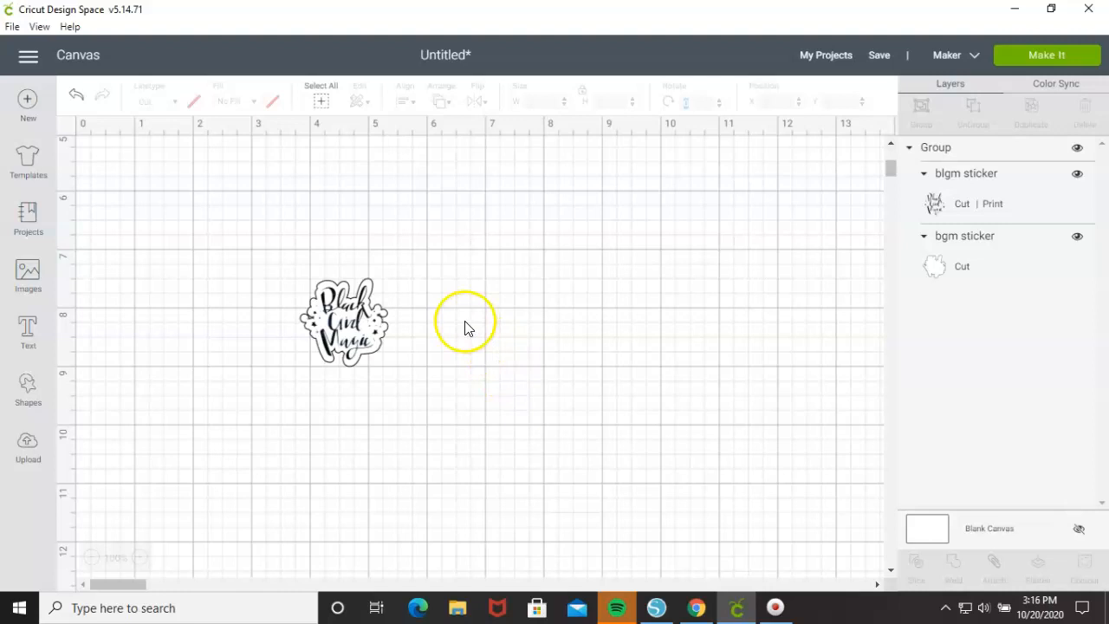
- Add a square shape, place it beside the sticker and unlock its proportions
{"action": "left_click", "coordinate": [28, 392]}
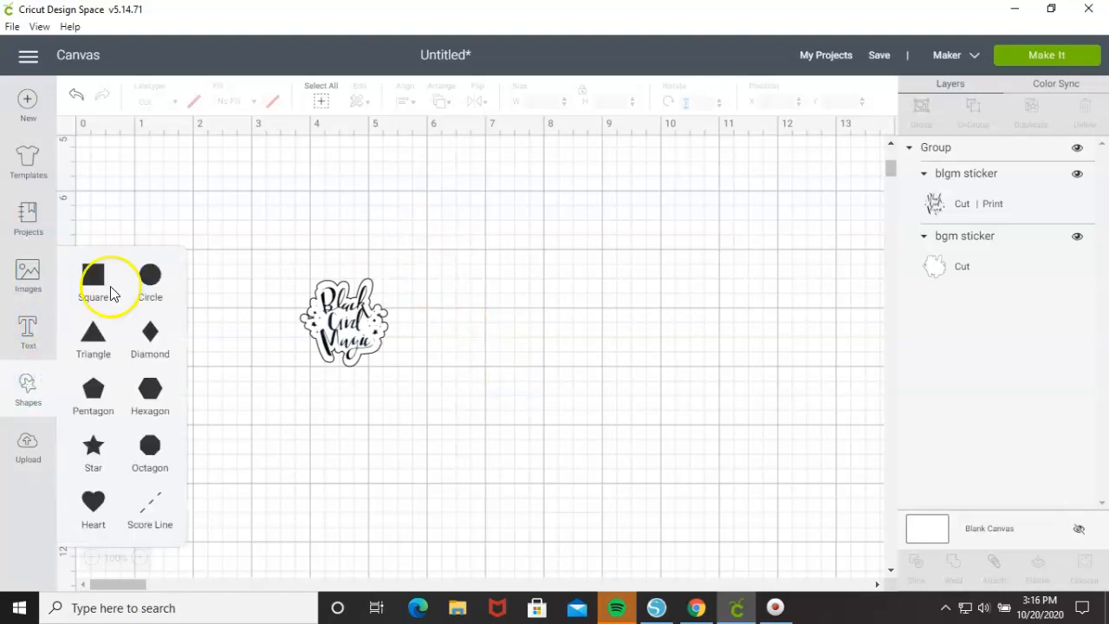
{"action": "left_click", "coordinate": [89, 277]}
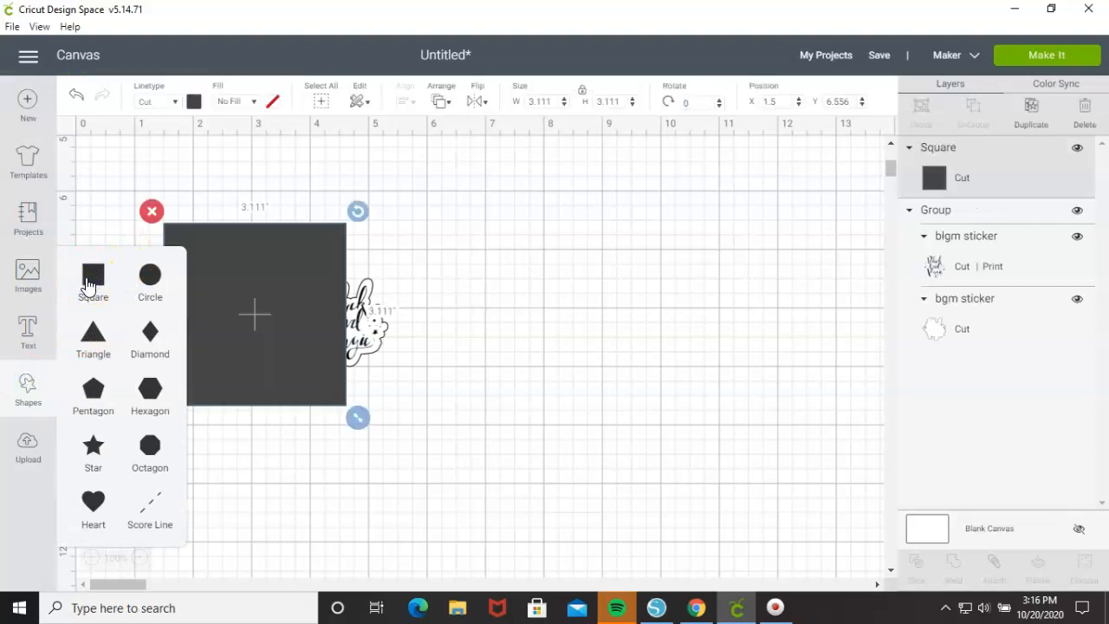
{"action": "left_click_drag", "start_coordinate": [312, 279], "coordinate": [616, 338]}
{"action": "left_click", "coordinate": [509, 489]}
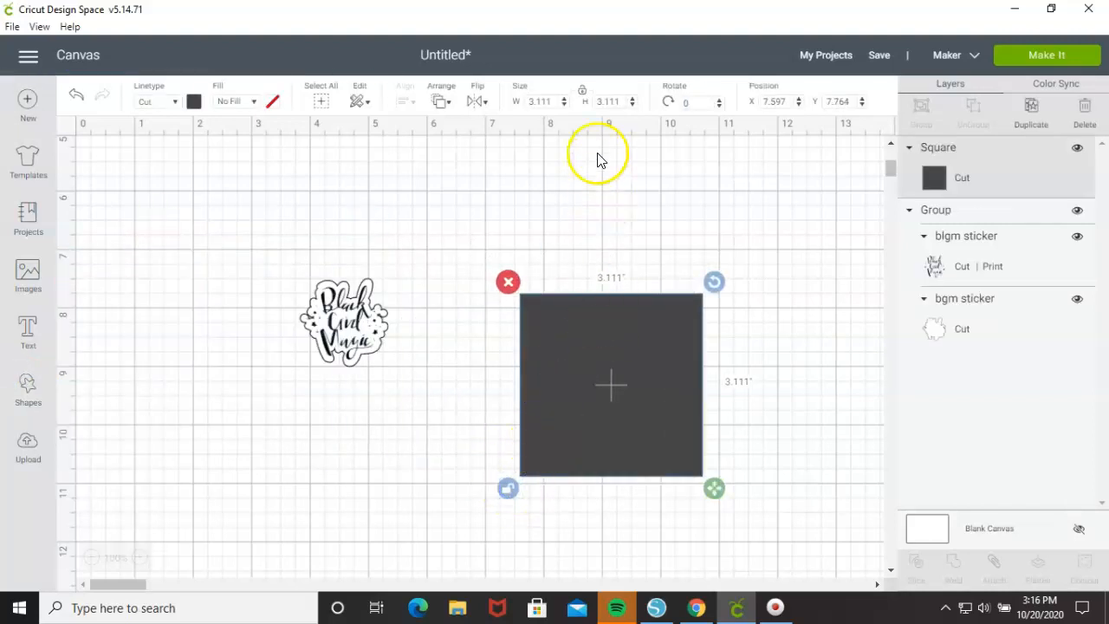
- Set the square's size to 6.75 inches wide by 9.25 inches high
{"action": "left_click", "coordinate": [542, 102]}
{"action": "double_click", "coordinate": [542, 102]}
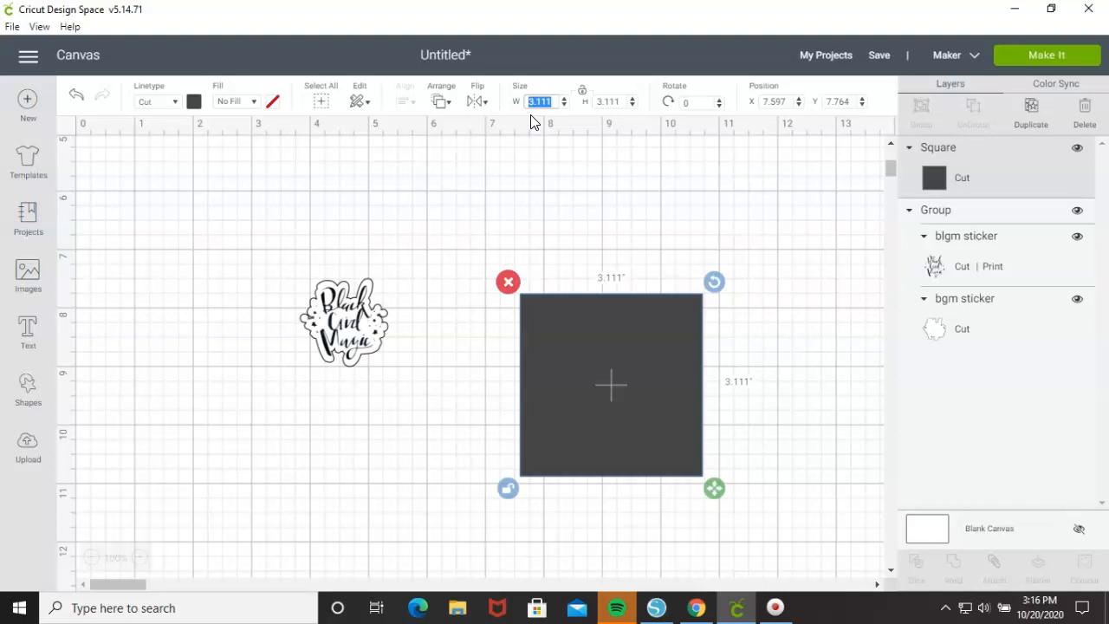
{"action": "left_click", "coordinate": [533, 118]}
{"action": "left_click", "coordinate": [688, 58]}
{"action": "key", "text": "Tab"}
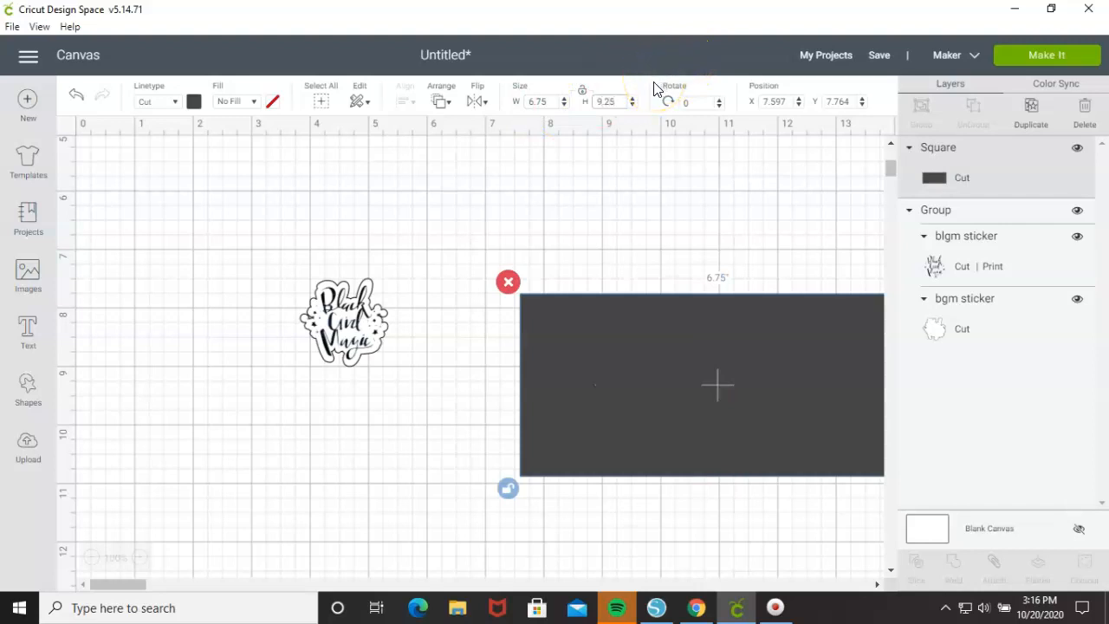
{"action": "left_click", "coordinate": [658, 128]}
- Rotate the rectangle to landscape at about 269.67 degrees and move the sticker clear above its upper-left corner
{"action": "left_click_drag", "start_coordinate": [754, 416], "coordinate": [635, 355]}
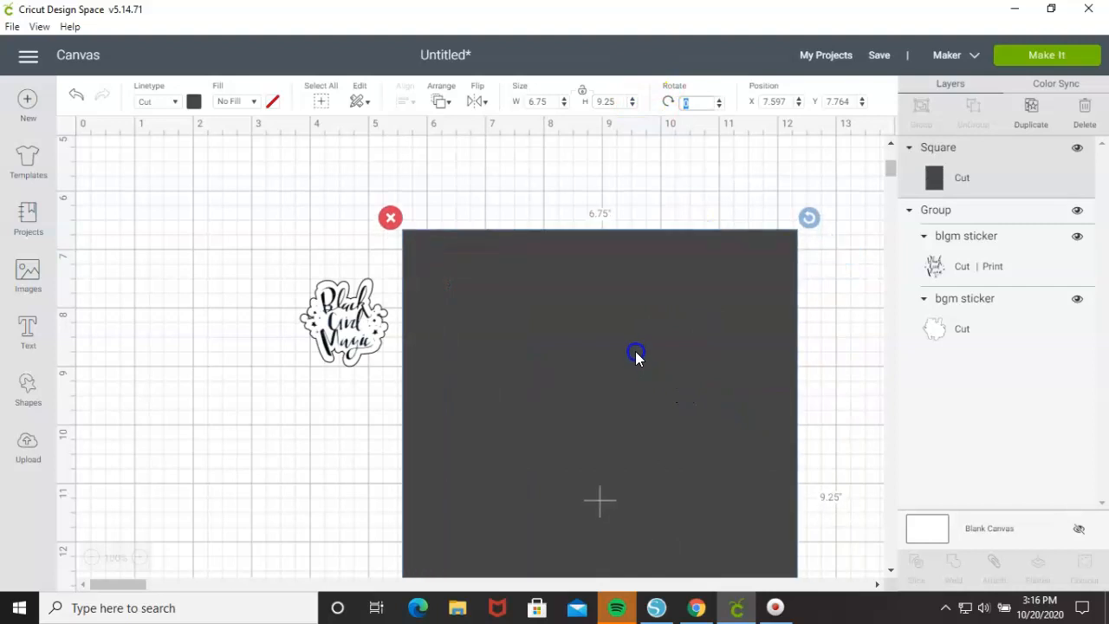
{"action": "left_click_drag", "start_coordinate": [808, 218], "coordinate": [388, 349]}
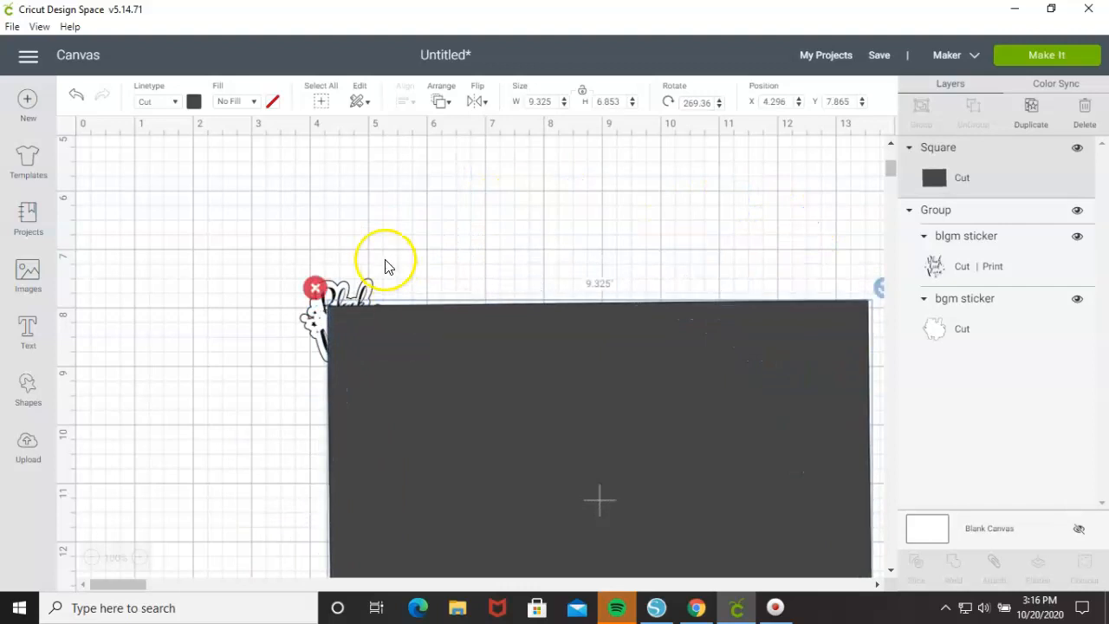
{"action": "left_click_drag", "start_coordinate": [342, 294], "coordinate": [241, 147]}
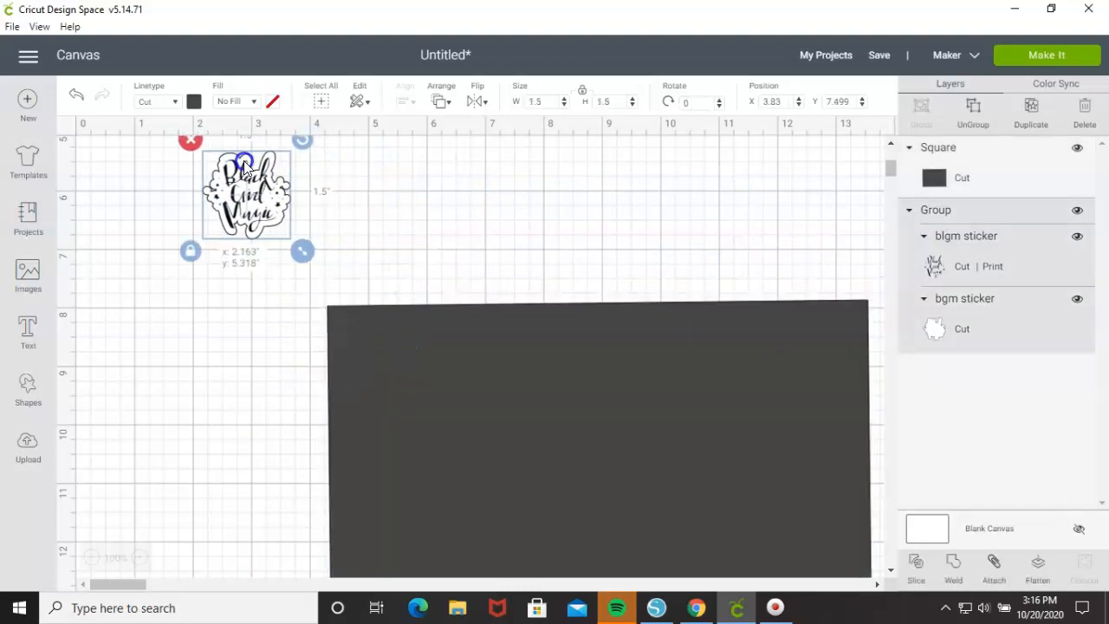
{"action": "left_click_drag", "start_coordinate": [510, 371], "coordinate": [502, 317]}
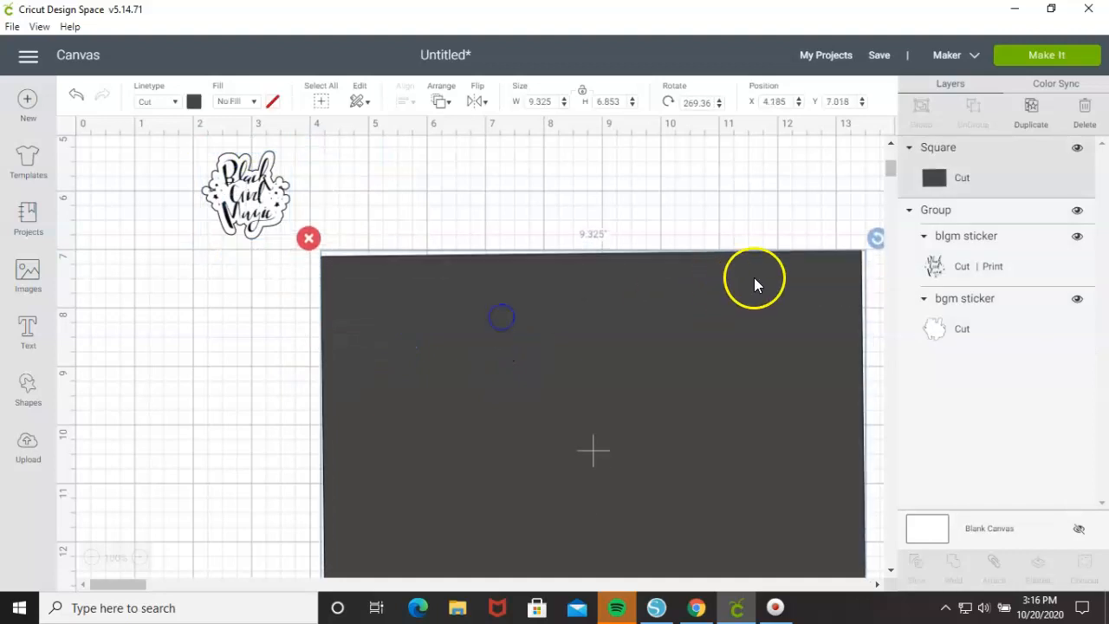
{"action": "left_click_drag", "start_coordinate": [882, 237], "coordinate": [883, 246]}
{"action": "left_click_drag", "start_coordinate": [734, 319], "coordinate": [673, 331]}
{"action": "left_click_drag", "start_coordinate": [817, 253], "coordinate": [815, 253]}
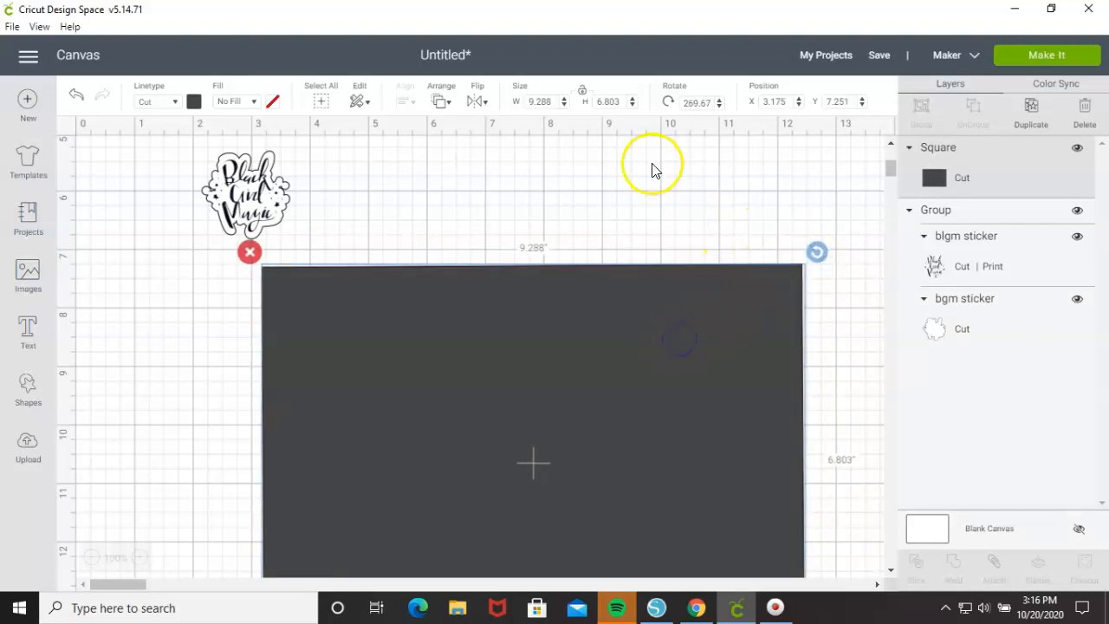
- Set the landscape rectangle's size to 9.25 inches wide by 6.75 inches high
{"action": "double_click", "coordinate": [544, 102]}
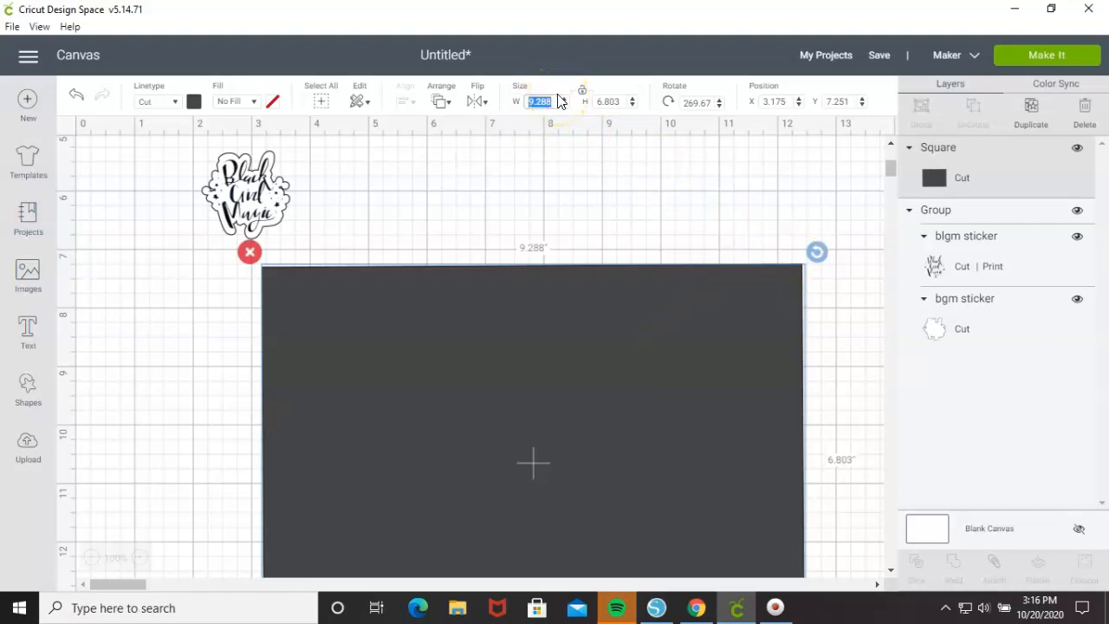
{"action": "key", "text": "Tab"}
{"action": "type", "text": "6.75"}
{"action": "key", "text": "Tab"}
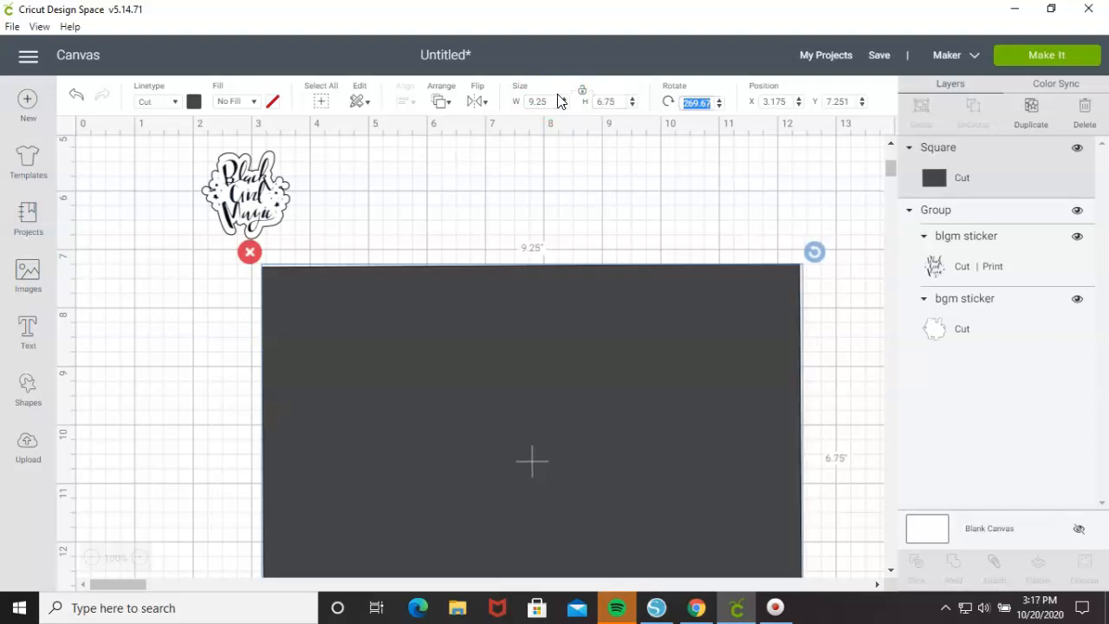
{"action": "left_click", "coordinate": [735, 214]}
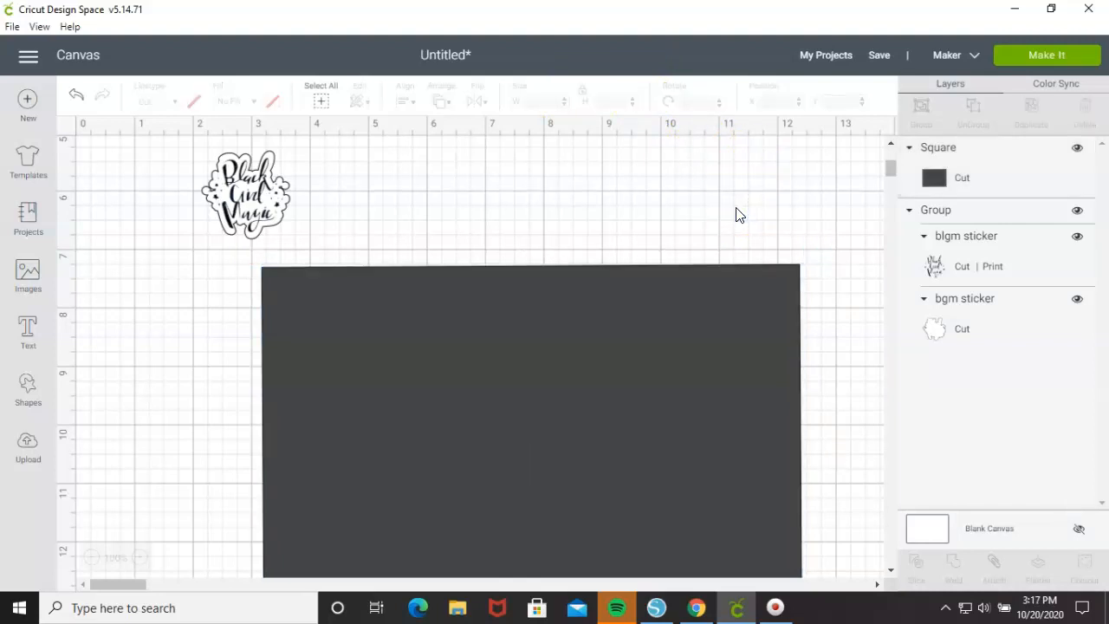
- Move the rectangle higher on the canvas and place the sticker over its upper-left corner
{"action": "left_click", "coordinate": [767, 297]}
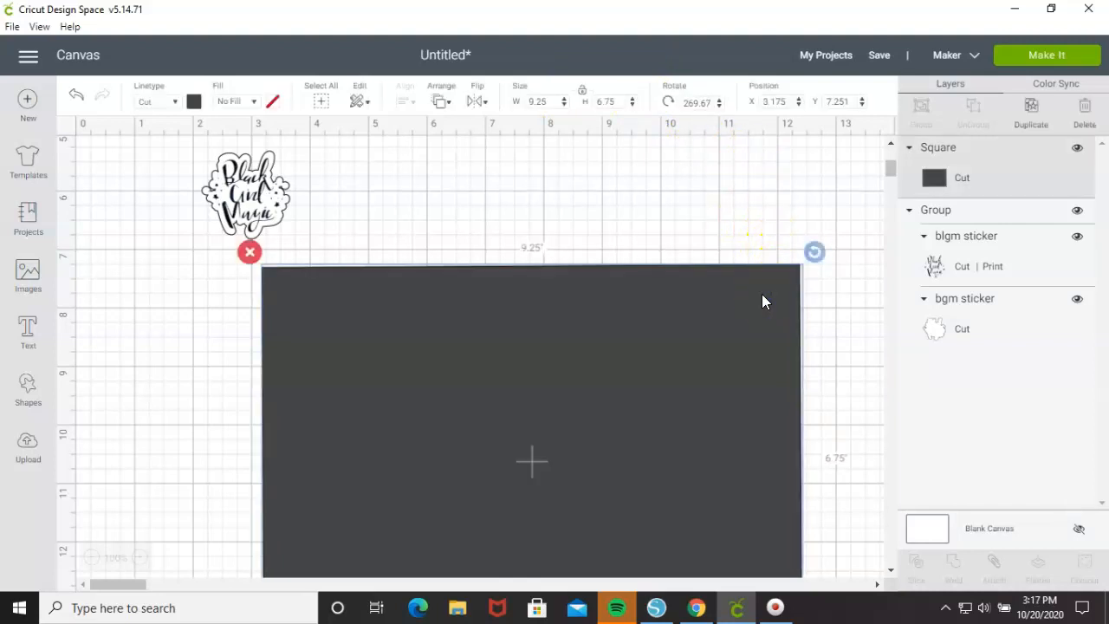
{"action": "scroll", "coordinate": [761, 299], "scroll_direction": "down", "scroll_amount": 4}
{"action": "scroll", "coordinate": [763, 316], "scroll_direction": "up", "scroll_amount": 3}
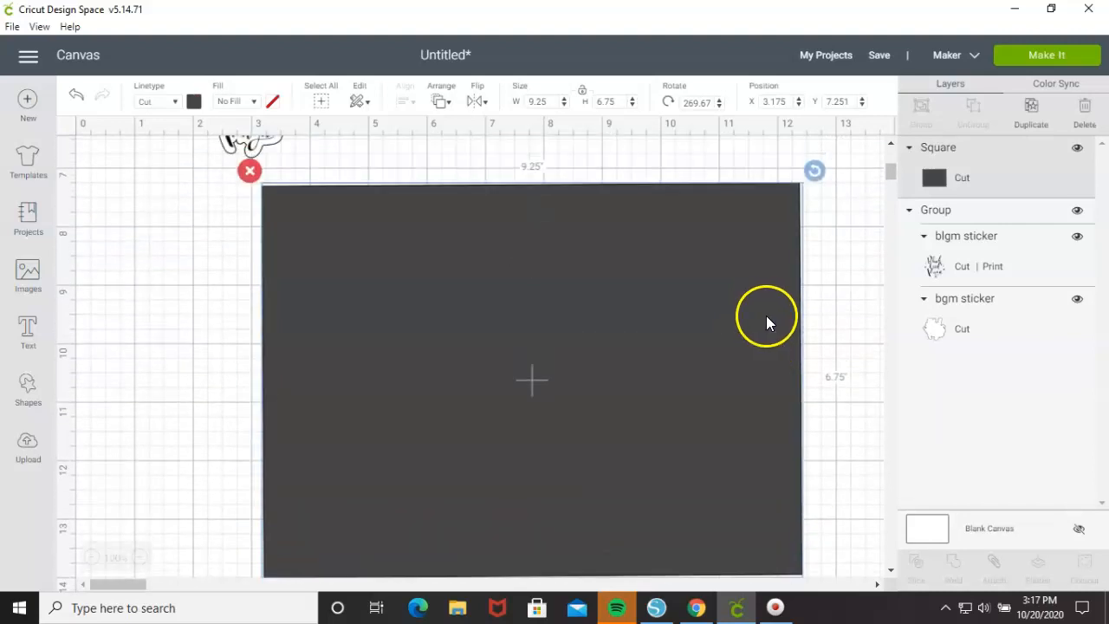
{"action": "scroll", "coordinate": [766, 315], "scroll_direction": "down", "scroll_amount": 1}
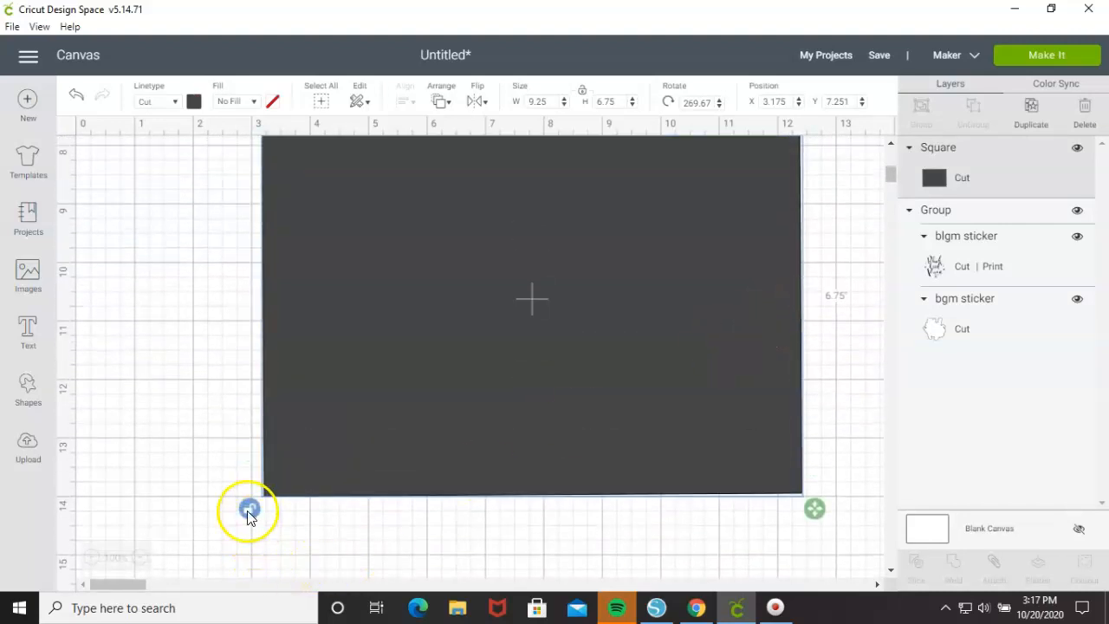
{"action": "scroll", "coordinate": [598, 485], "scroll_direction": "up", "scroll_amount": 3}
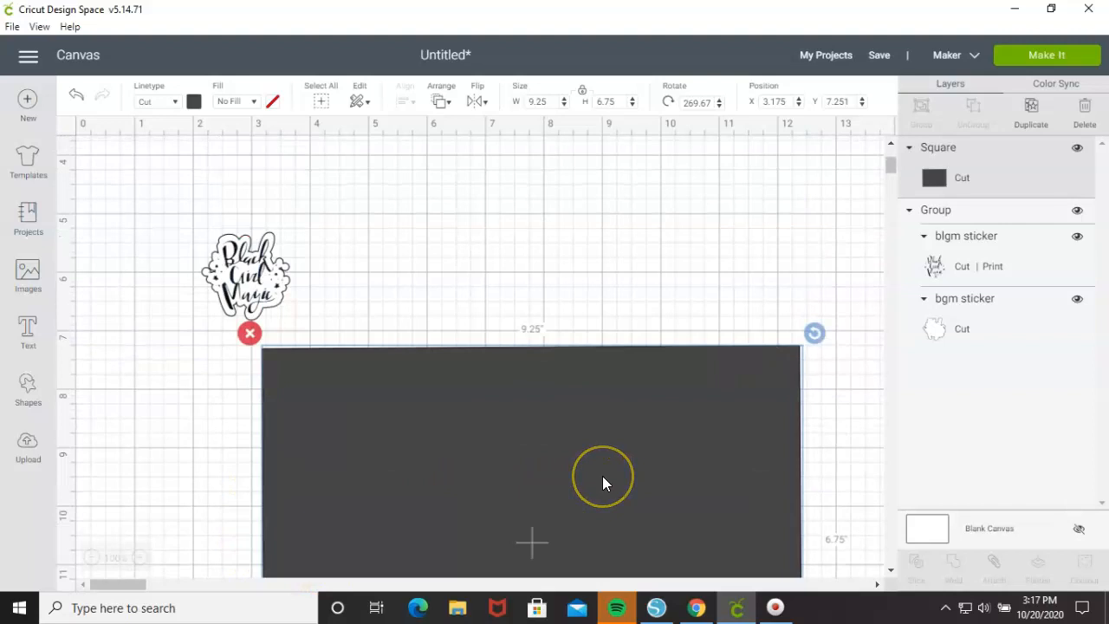
{"action": "scroll", "coordinate": [603, 477], "scroll_direction": "down", "scroll_amount": 2}
{"action": "scroll", "coordinate": [603, 483], "scroll_direction": "up", "scroll_amount": 2}
{"action": "left_click_drag", "start_coordinate": [602, 491], "coordinate": [644, 342]}
{"action": "left_click_drag", "start_coordinate": [275, 281], "coordinate": [368, 254]}
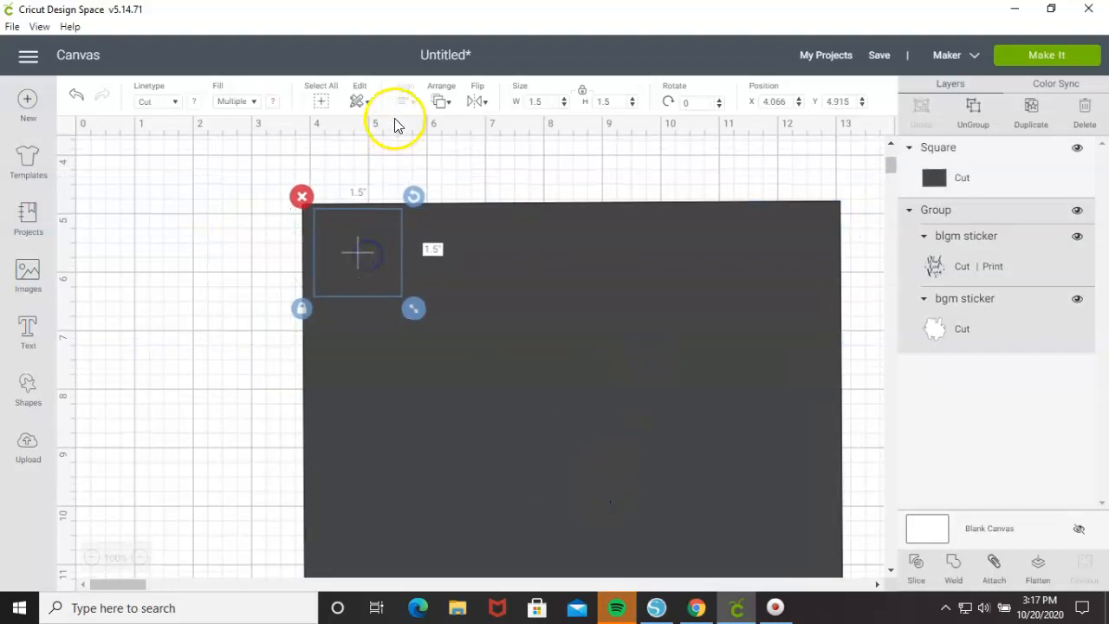
- Move the sticker forward in front of the rectangle and nudge it closer to the rectangle's left edge
{"action": "left_click", "coordinate": [439, 101]}
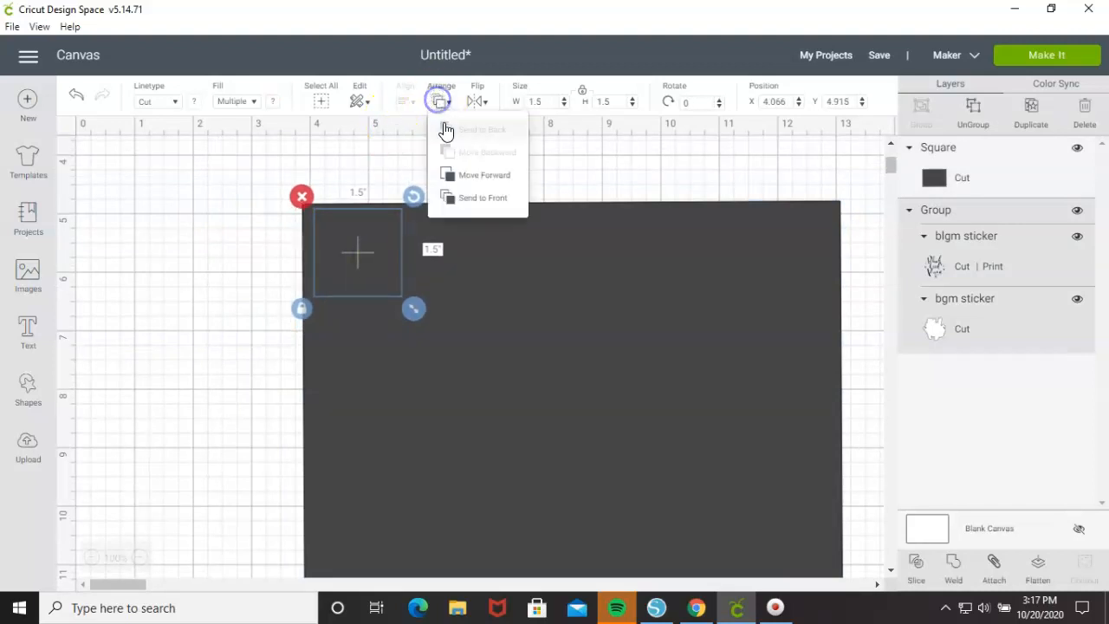
{"action": "left_click", "coordinate": [472, 174]}
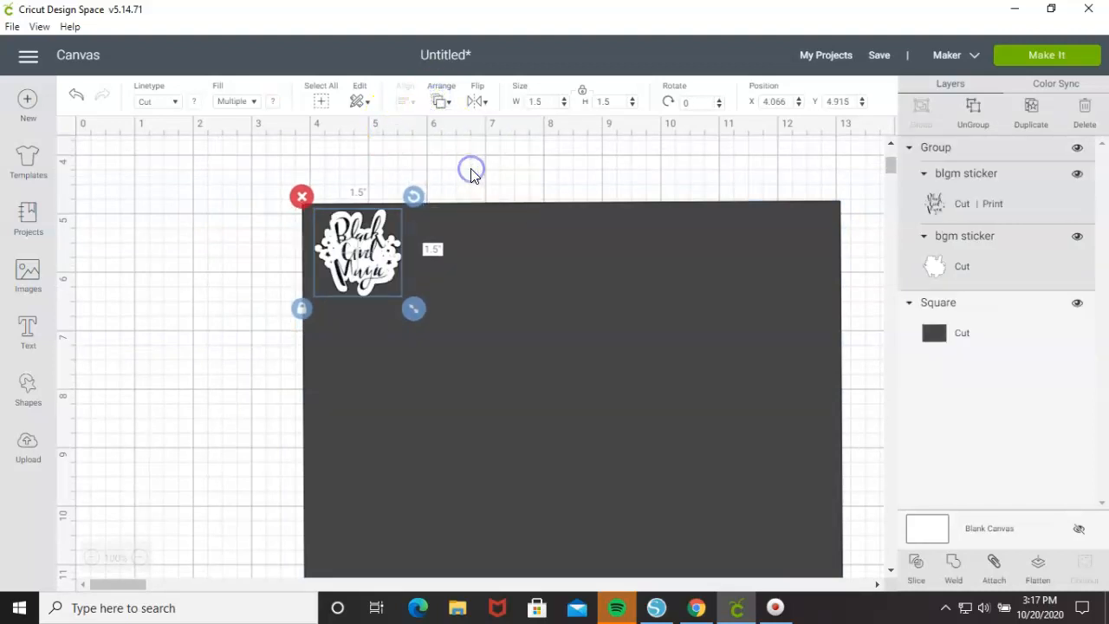
{"action": "right_click", "coordinate": [371, 251]}
{"action": "left_click_drag", "start_coordinate": [371, 251], "coordinate": [363, 253]}
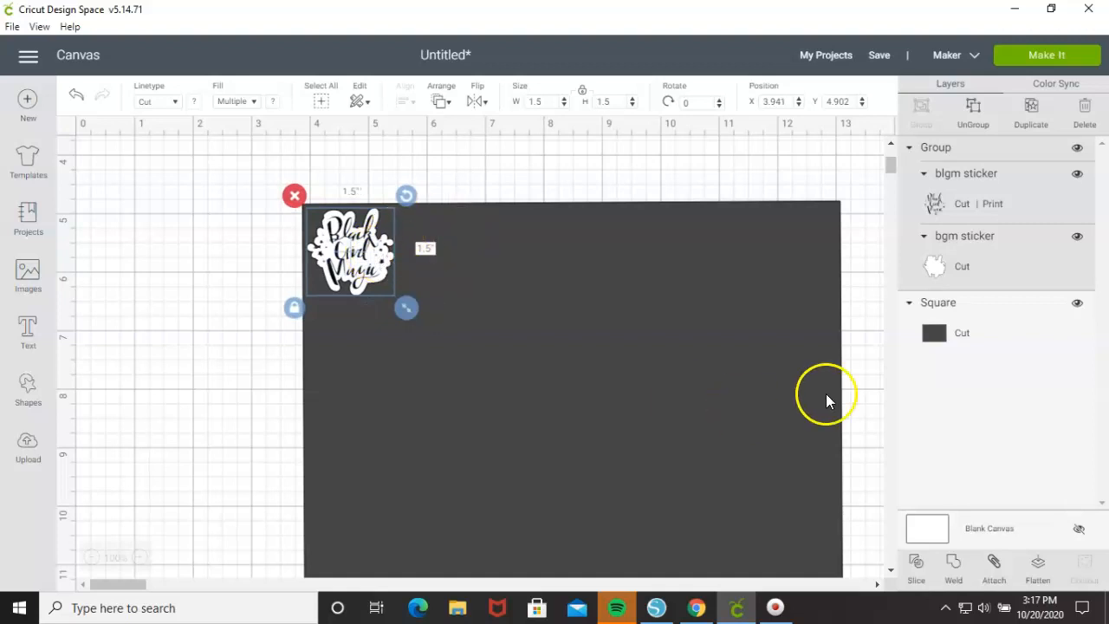
- Duplicate the sticker twice and place the copies side by side as second and third in the top row
{"action": "left_click", "coordinate": [1031, 110]}
{"action": "left_click_drag", "start_coordinate": [320, 261], "coordinate": [423, 267]}
{"action": "left_click", "coordinate": [562, 270]}
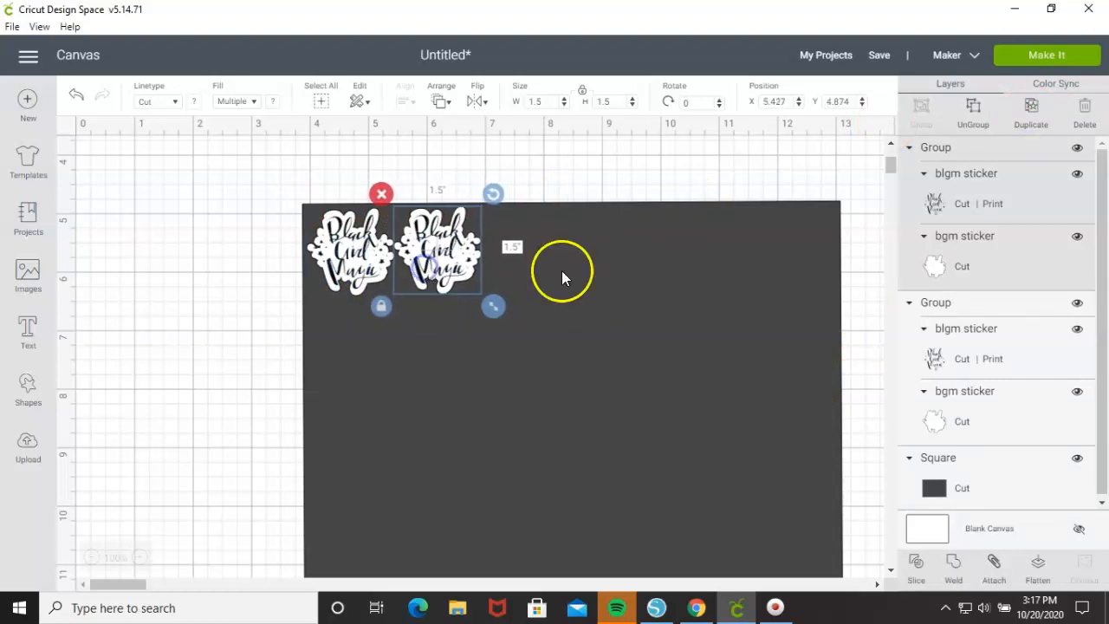
{"action": "left_click", "coordinate": [435, 253]}
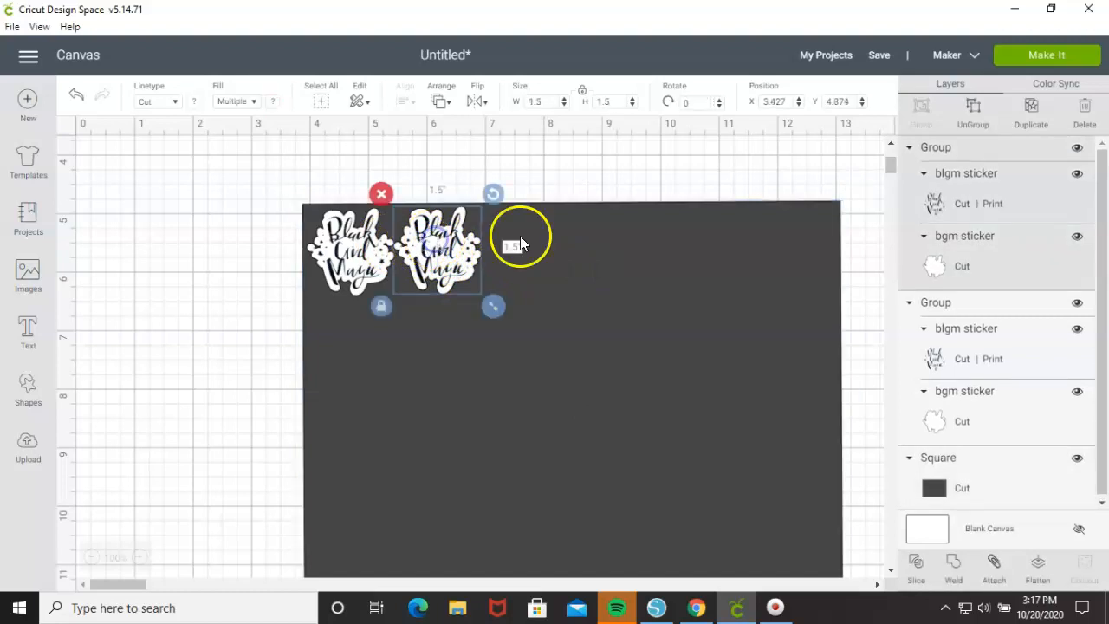
{"action": "left_click", "coordinate": [1030, 107]}
{"action": "left_click_drag", "start_coordinate": [478, 282], "coordinate": [533, 251]}
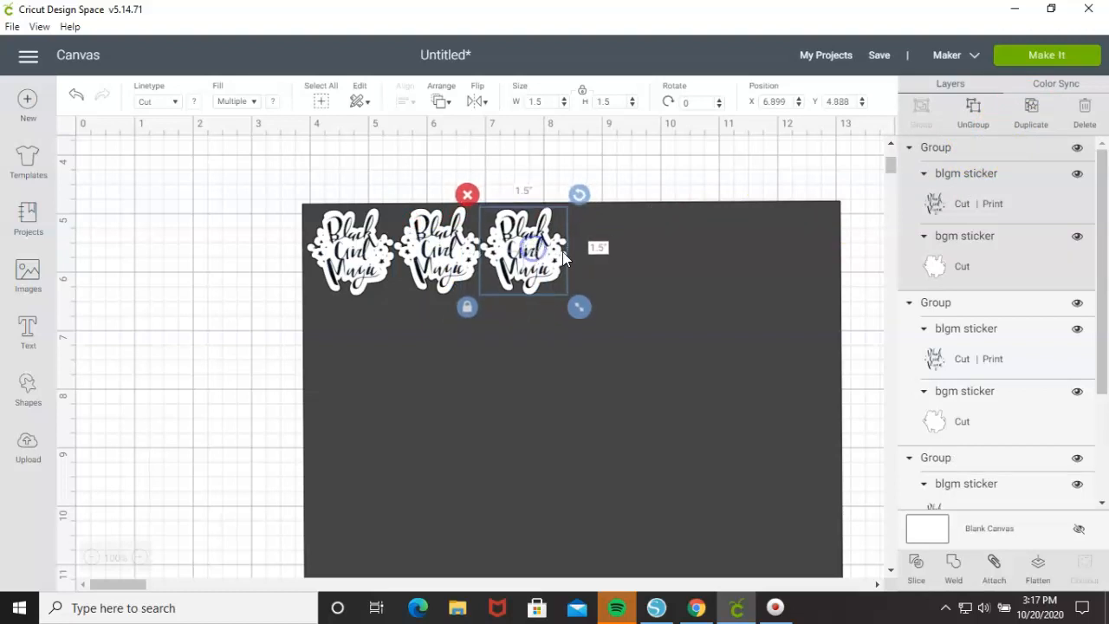
{"action": "left_click", "coordinate": [656, 282]}
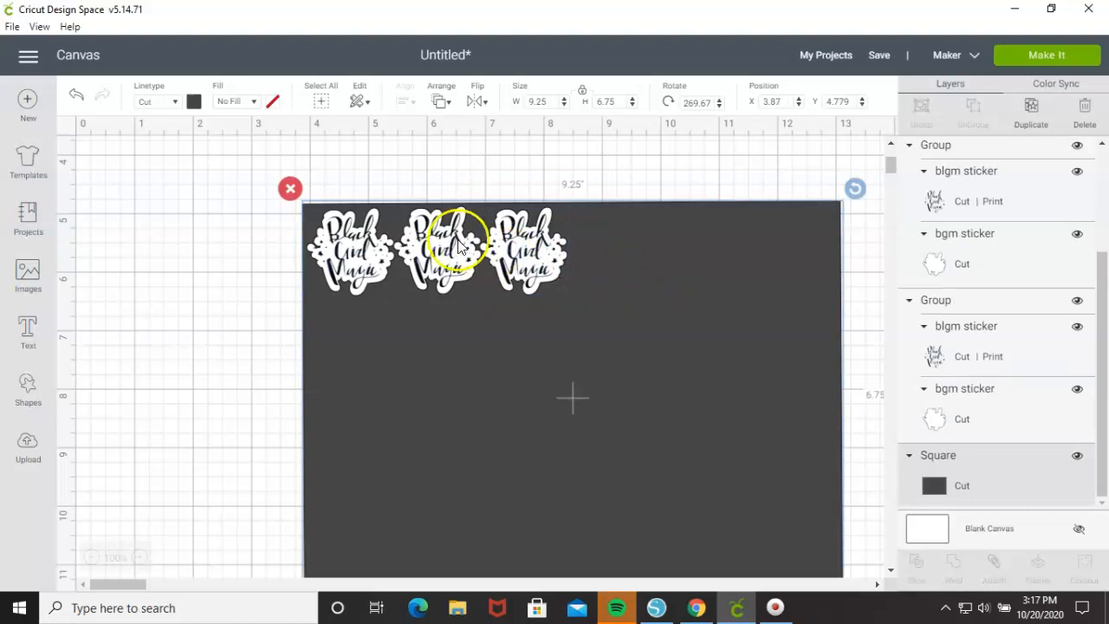
- Duplicate the third sticker and place the copy beside it as the fourth in the top row
{"action": "left_click", "coordinate": [537, 247]}
{"action": "left_click_drag", "start_coordinate": [535, 249], "coordinate": [531, 250]}
{"action": "left_click", "coordinate": [533, 249]}
{"action": "left_click", "coordinate": [1031, 109]}
{"action": "left_click", "coordinate": [558, 305]}
{"action": "left_click_drag", "start_coordinate": [558, 305], "coordinate": [610, 272]}
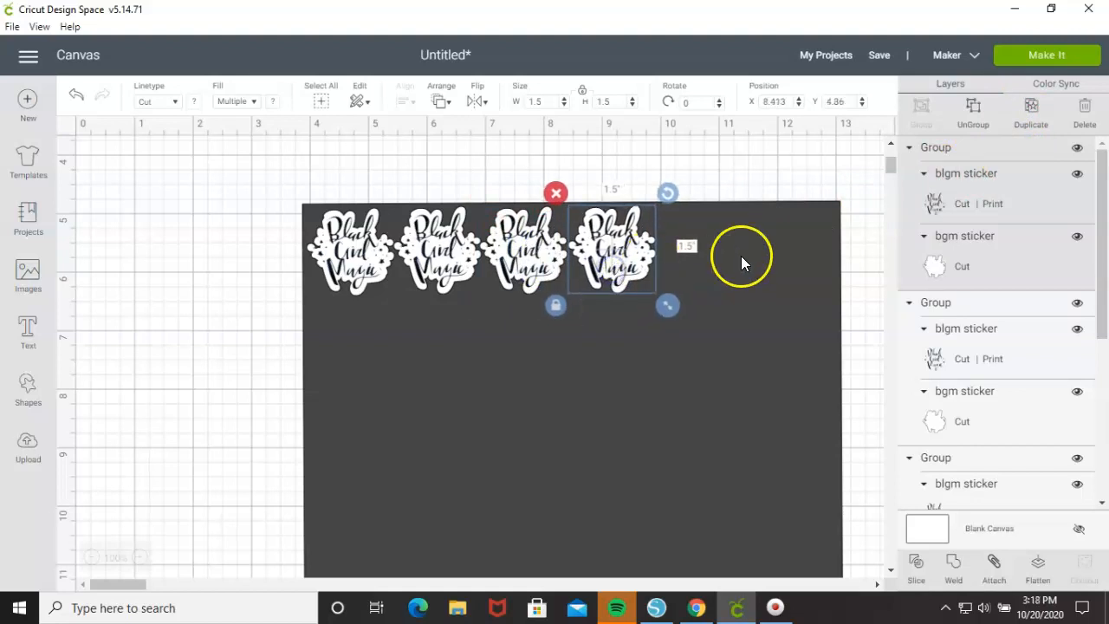
- Add two more sticker duplicates to complete the top row with a fifth and a sixth sticker
{"action": "left_click", "coordinate": [1049, 117]}
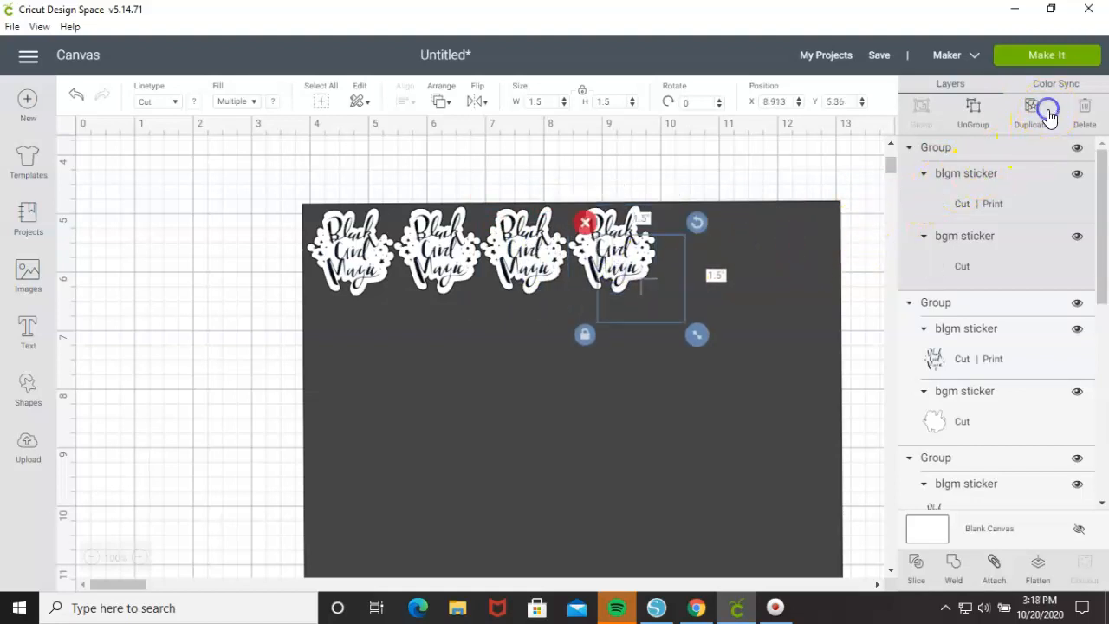
{"action": "left_click_drag", "start_coordinate": [643, 279], "coordinate": [801, 243]}
{"action": "left_click", "coordinate": [1027, 126]}
- Select the six stickers in the top row, leaving out the background rectangle, and group them into one row
{"action": "left_click", "coordinate": [551, 379]}
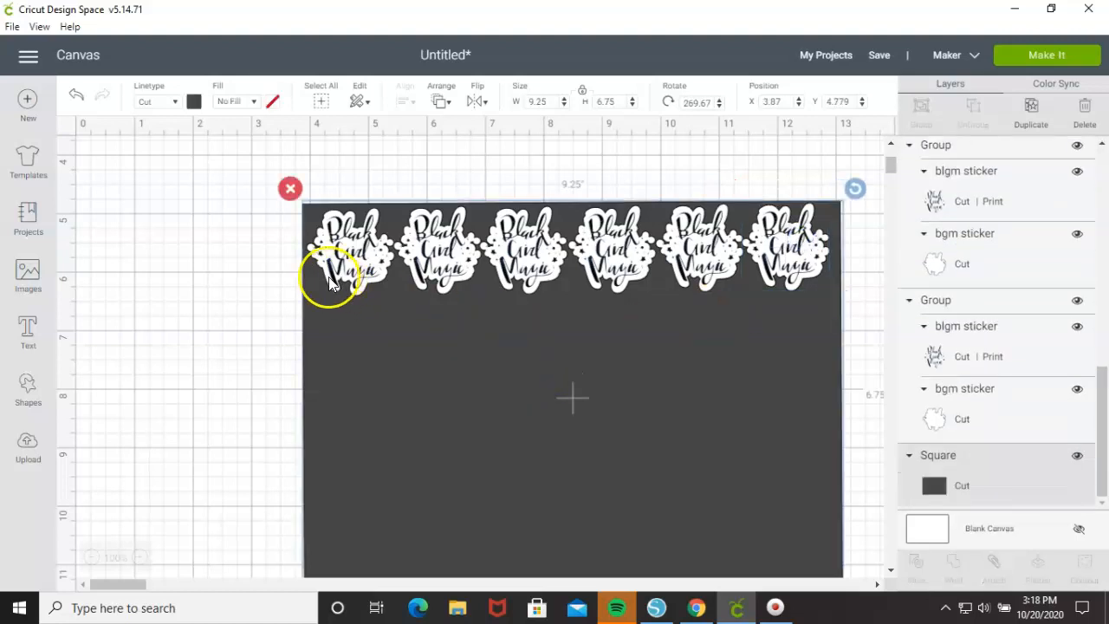
{"action": "left_click", "coordinate": [346, 227], "text": "shift"}
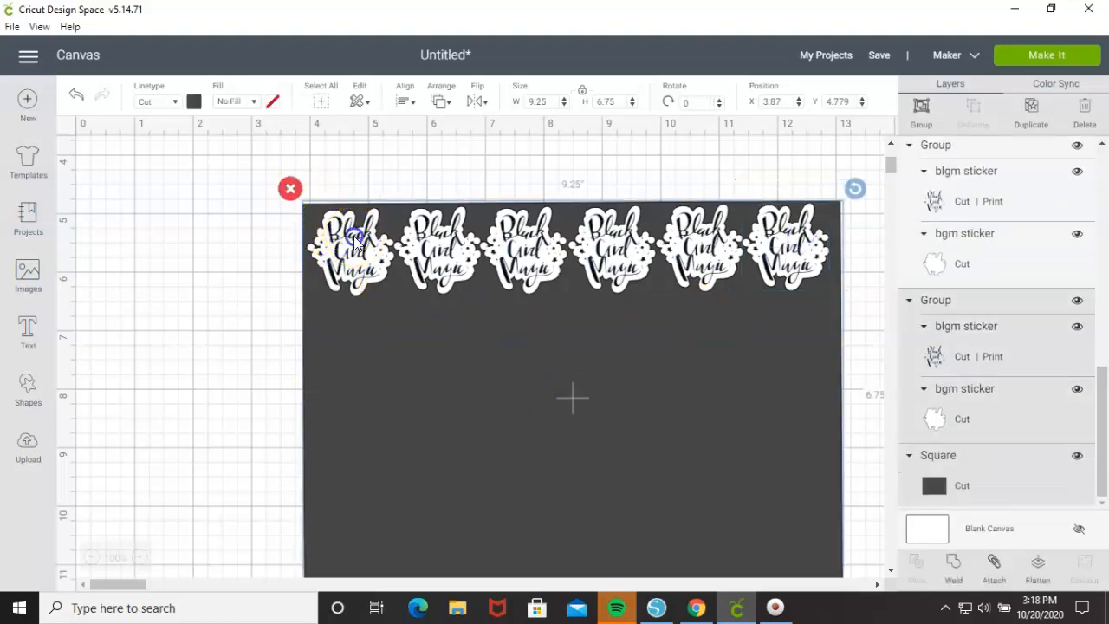
{"action": "left_click", "coordinate": [464, 256], "text": "shift"}
{"action": "left_click", "coordinate": [511, 258], "text": "shift"}
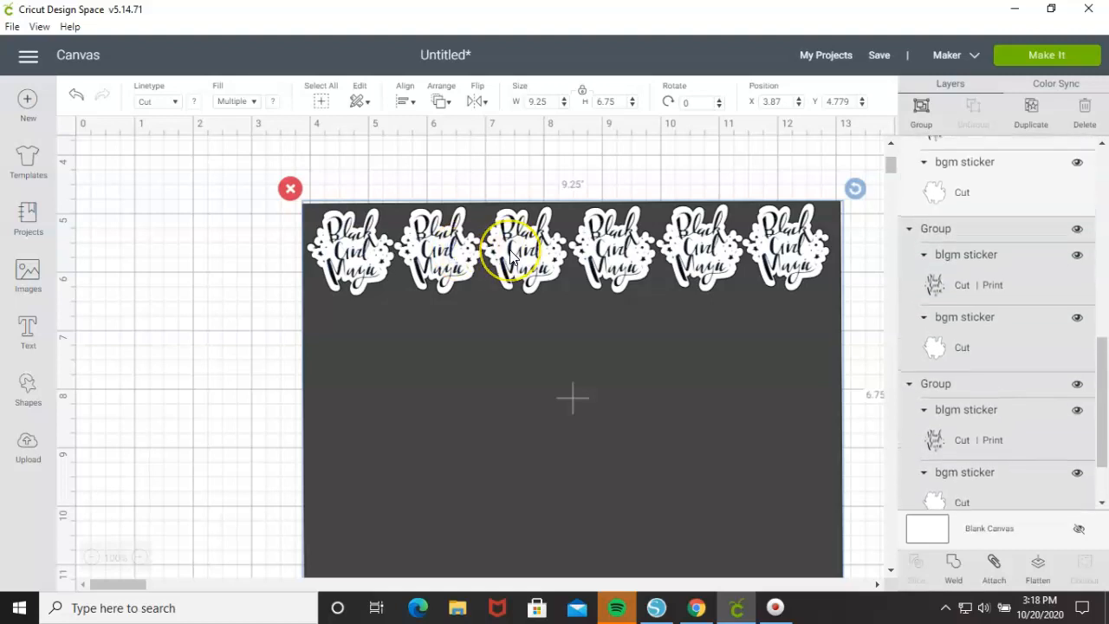
{"action": "left_click", "coordinate": [649, 257], "text": "shift"}
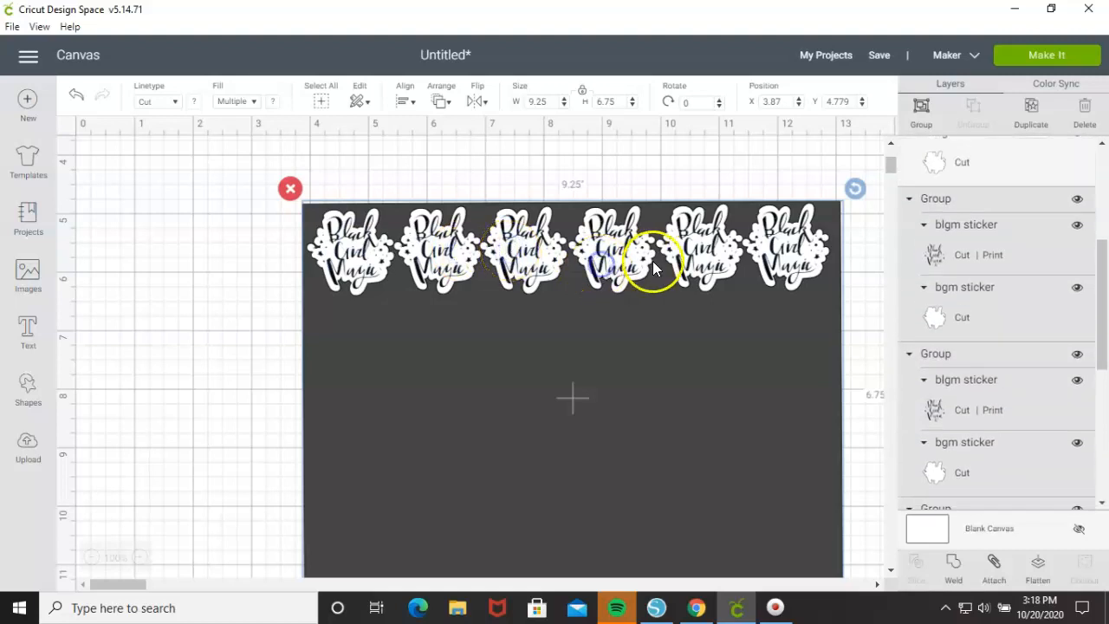
{"action": "left_click", "coordinate": [693, 260], "text": "shift"}
{"action": "left_click", "coordinate": [775, 243], "text": "shift"}
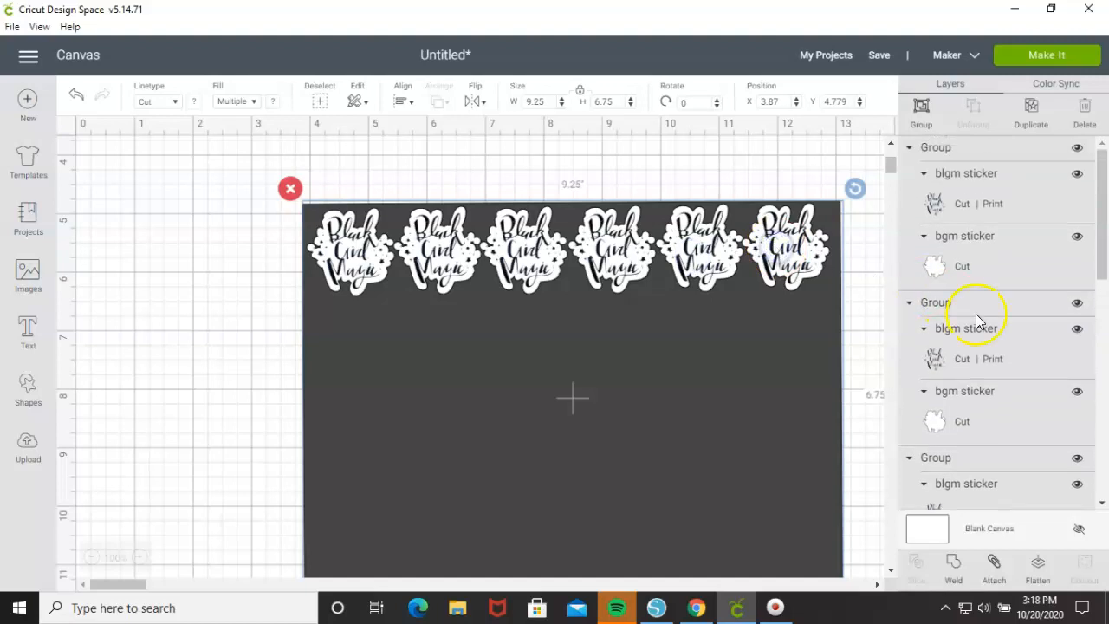
{"action": "scroll", "coordinate": [1024, 399], "scroll_direction": "down", "scroll_amount": 3}
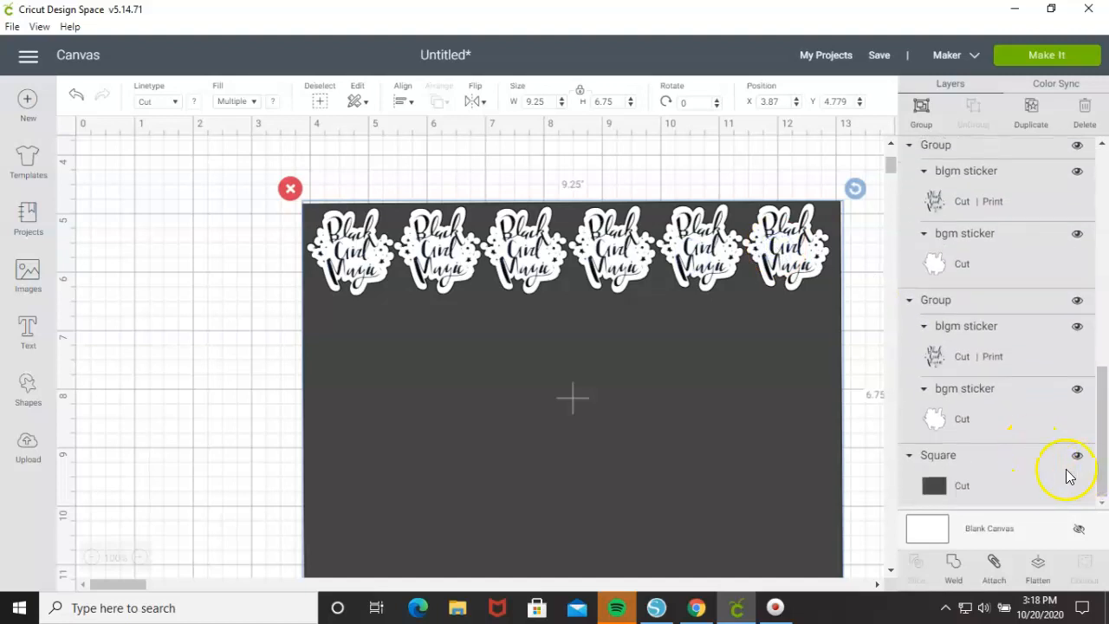
{"action": "left_click", "coordinate": [1022, 477]}
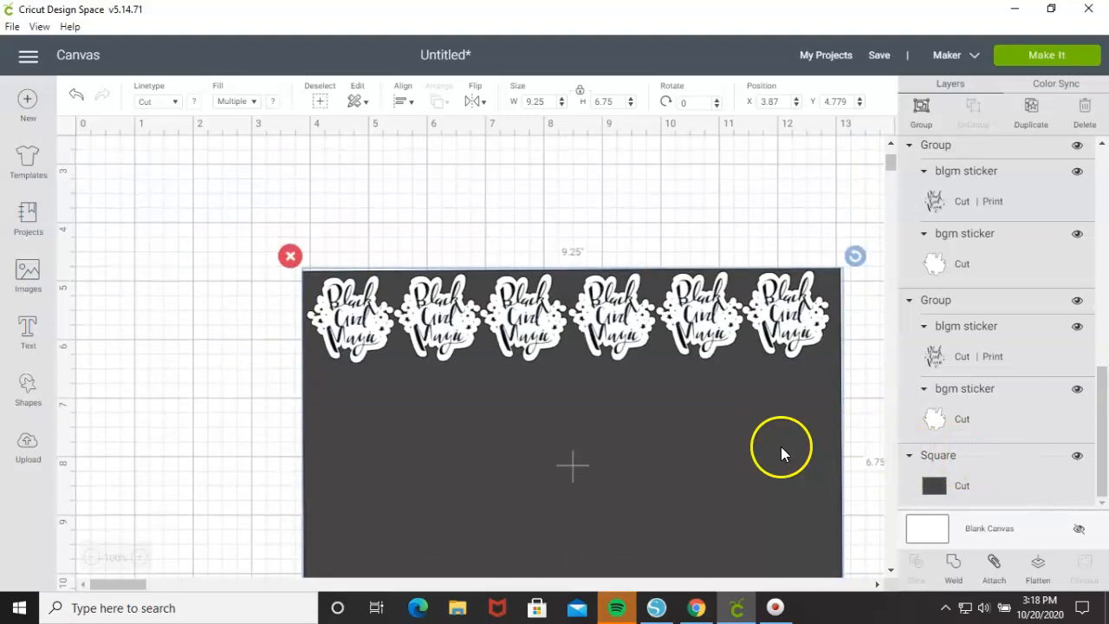
{"action": "left_click", "coordinate": [970, 462], "text": "shift"}
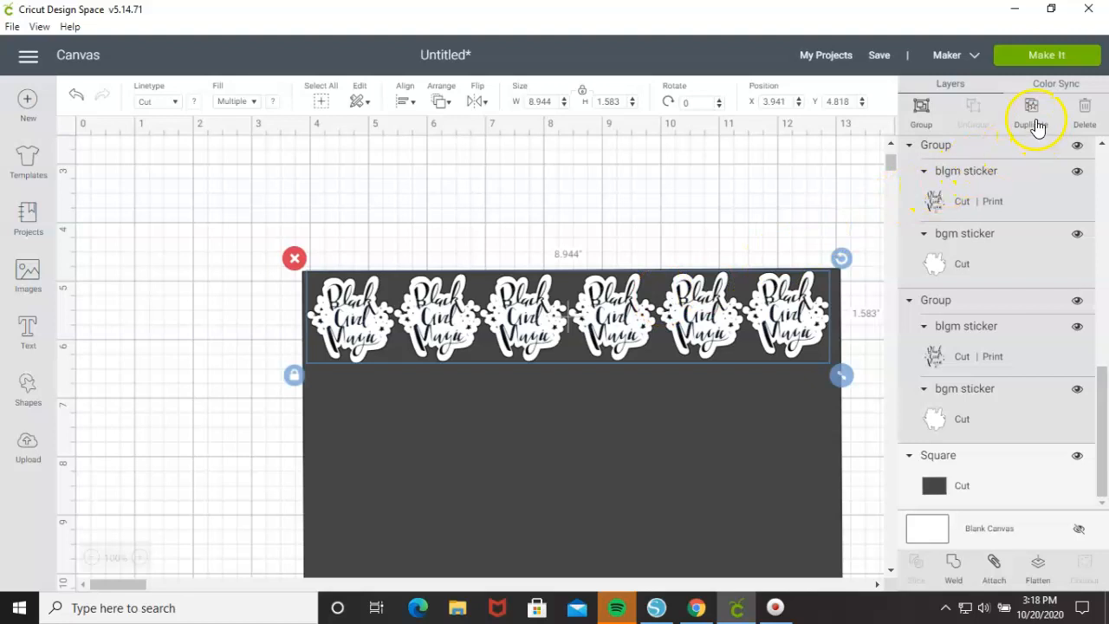
{"action": "left_click", "coordinate": [921, 111]}
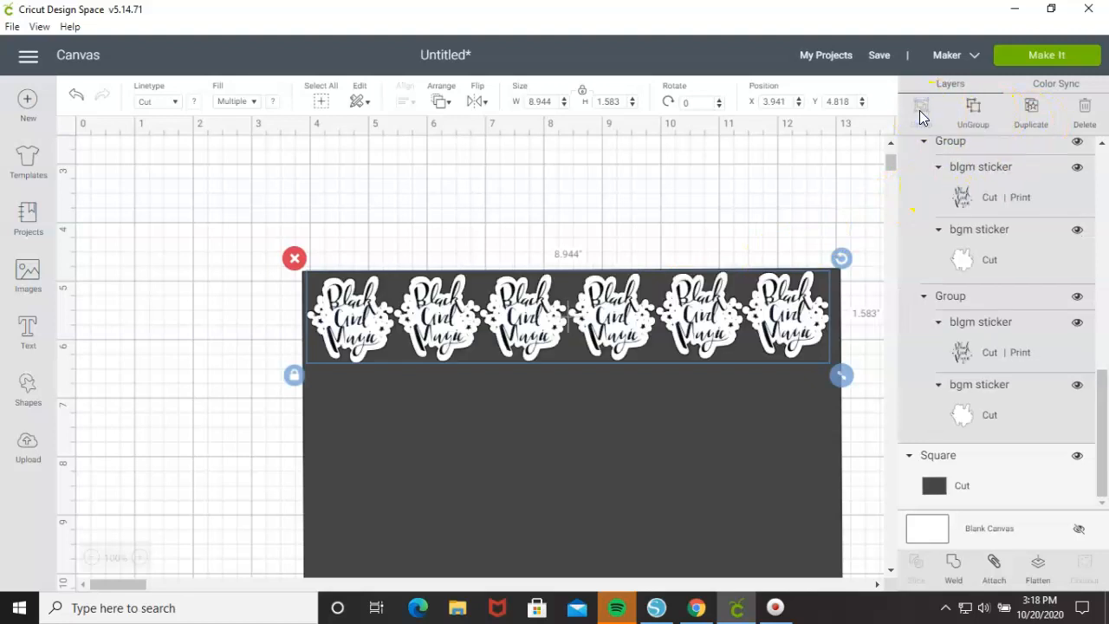
- Place a duplicate of the grouped sticker row directly below it as the second row and group the two rows together
{"action": "left_click", "coordinate": [1030, 111]}
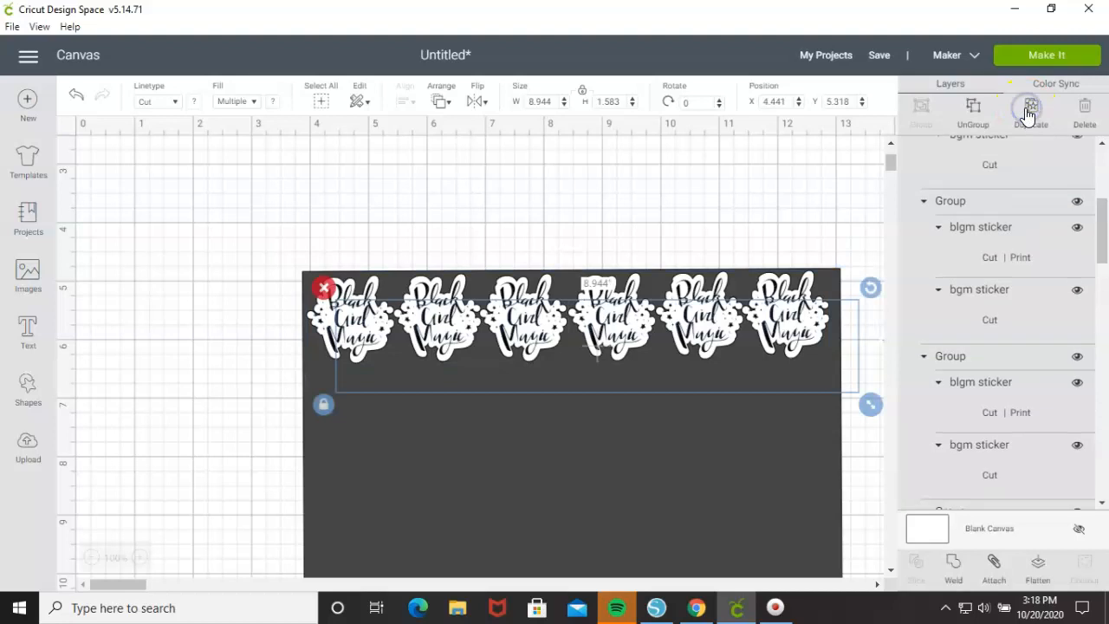
{"action": "left_click_drag", "start_coordinate": [682, 368], "coordinate": [659, 406]}
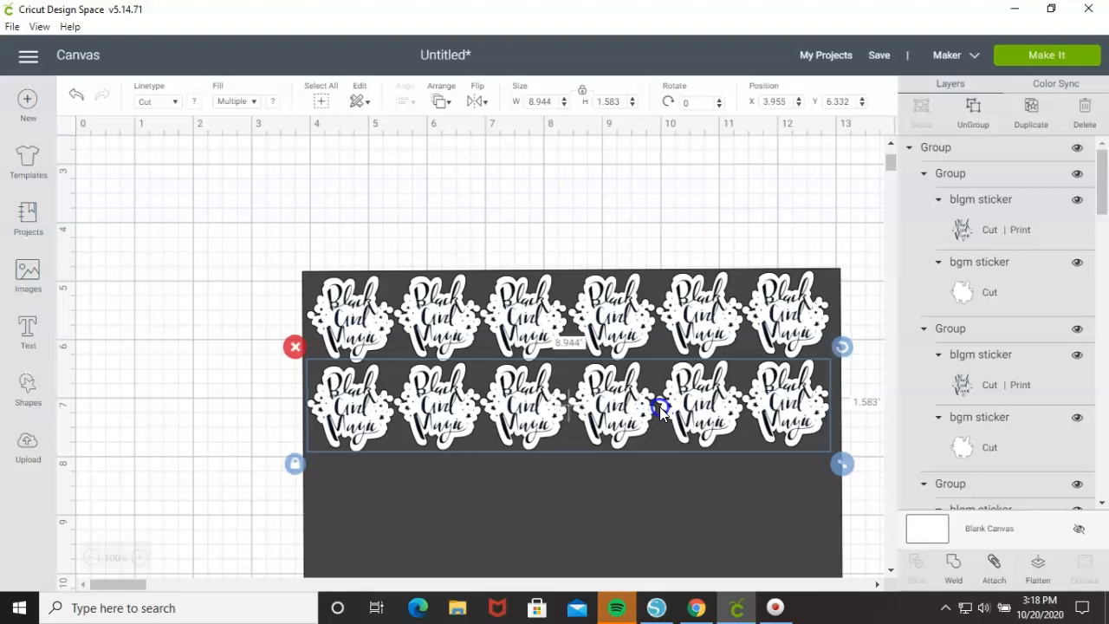
{"action": "left_click", "coordinate": [529, 299]}
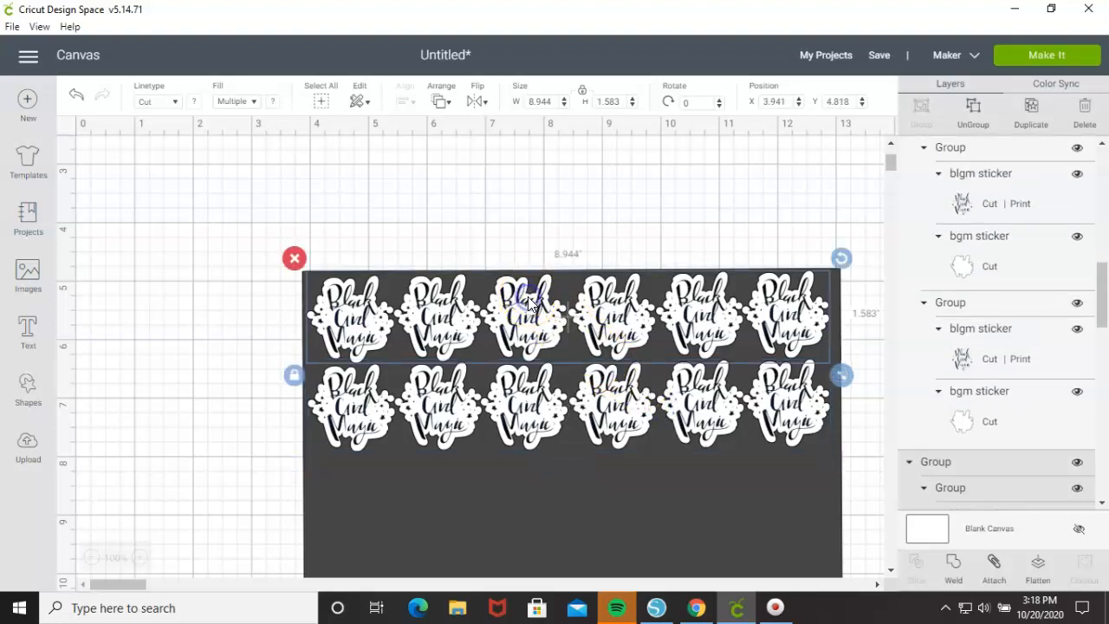
{"action": "left_click", "coordinate": [505, 399], "text": "shift"}
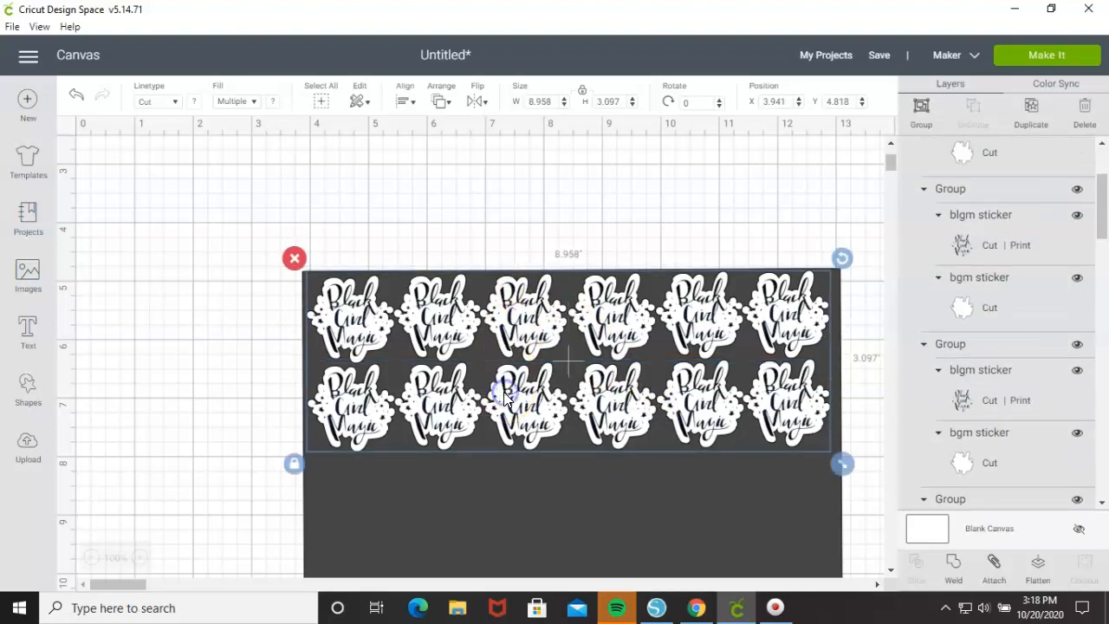
{"action": "scroll", "coordinate": [861, 425], "scroll_direction": "down", "scroll_amount": 10}
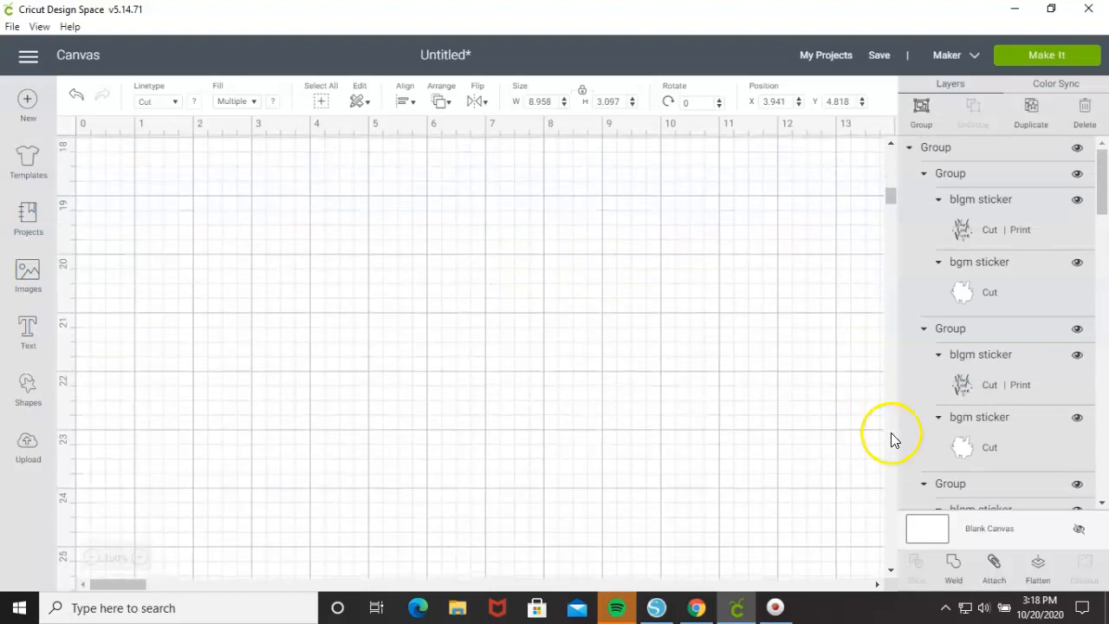
{"action": "scroll", "coordinate": [1052, 471], "scroll_direction": "down", "scroll_amount": 5}
{"action": "scroll", "coordinate": [1052, 470], "scroll_direction": "down", "scroll_amount": 3}
{"action": "scroll", "coordinate": [1049, 475], "scroll_direction": "up", "scroll_amount": 5}
{"action": "scroll", "coordinate": [1012, 450], "scroll_direction": "up", "scroll_amount": 2}
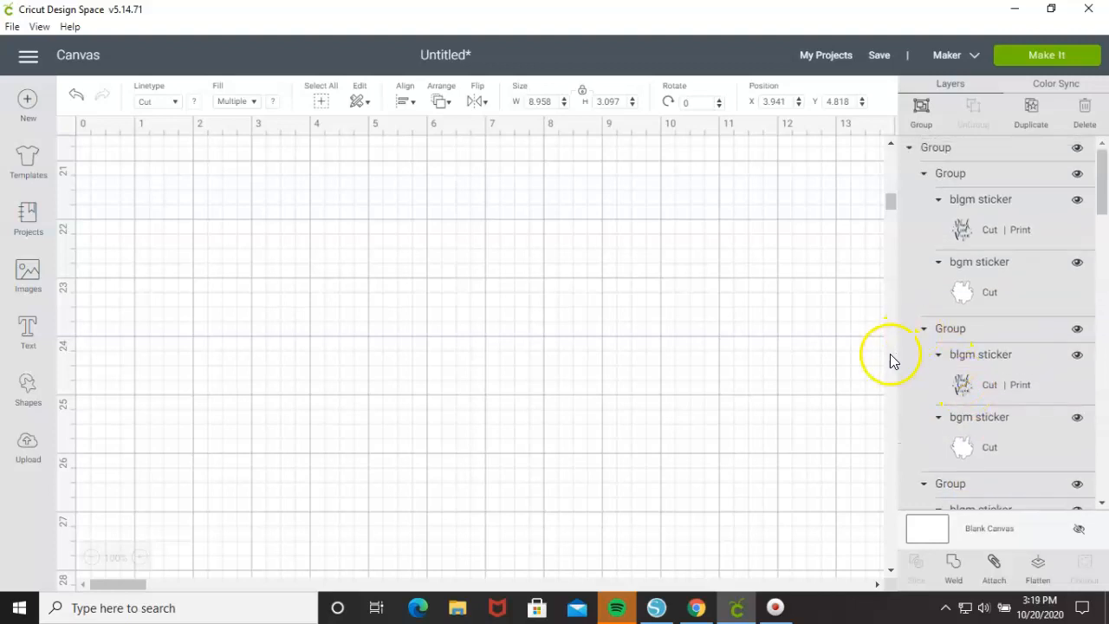
{"action": "scroll", "coordinate": [601, 354], "scroll_direction": "up", "scroll_amount": 10}
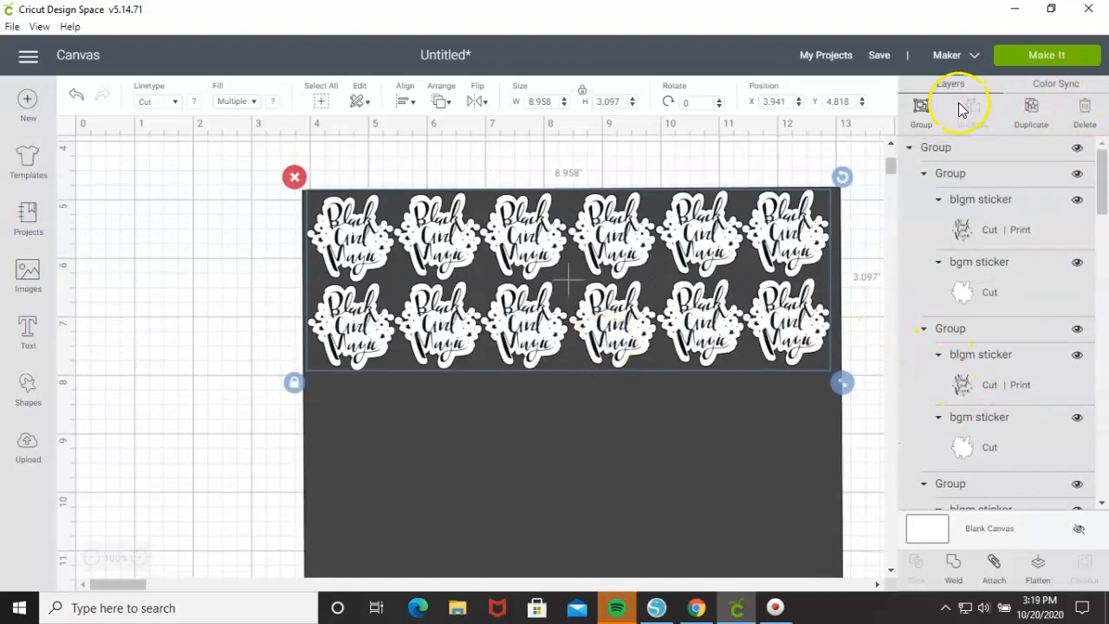
{"action": "left_click", "coordinate": [921, 110]}
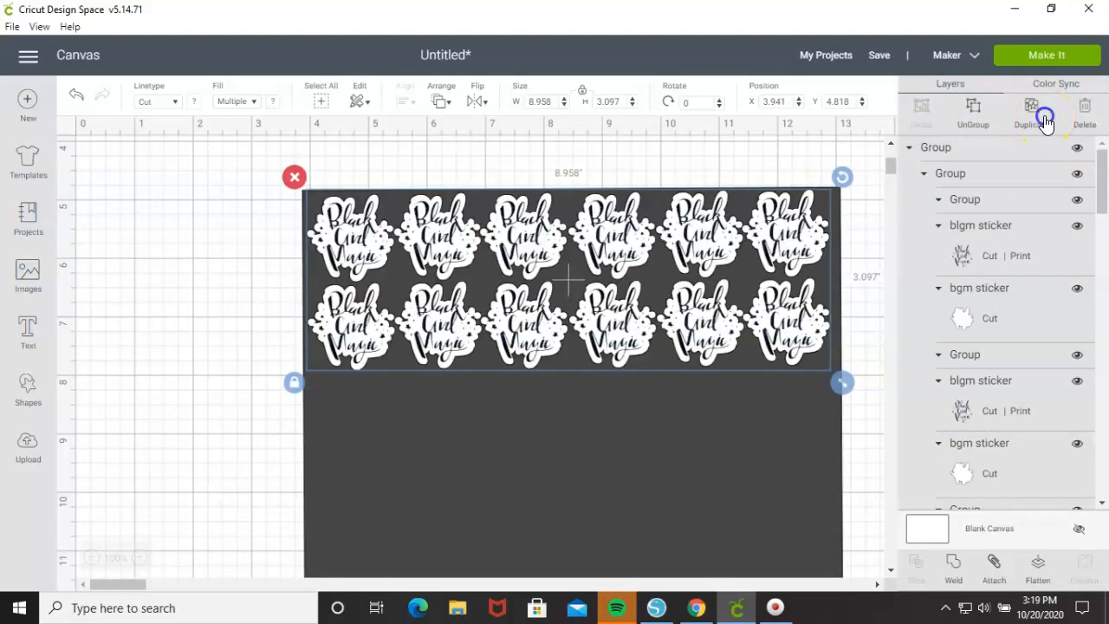
- Duplicate the two-row group and place the copy directly below as the third and fourth rows inside the rectangle
{"action": "left_click", "coordinate": [1046, 122]}
{"action": "scroll", "coordinate": [719, 331], "scroll_direction": "down", "scroll_amount": 1}
{"action": "left_click_drag", "start_coordinate": [667, 256], "coordinate": [652, 373]}
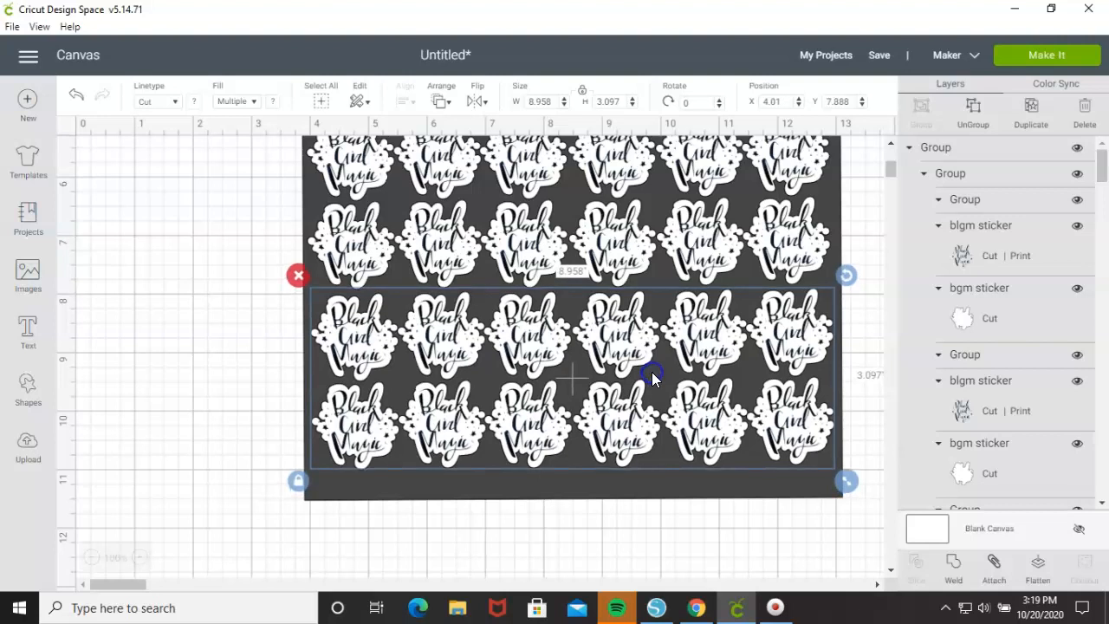
{"action": "scroll", "coordinate": [658, 393], "scroll_direction": "up", "scroll_amount": 4}
{"action": "scroll", "coordinate": [529, 282], "scroll_direction": "down", "scroll_amount": 3}
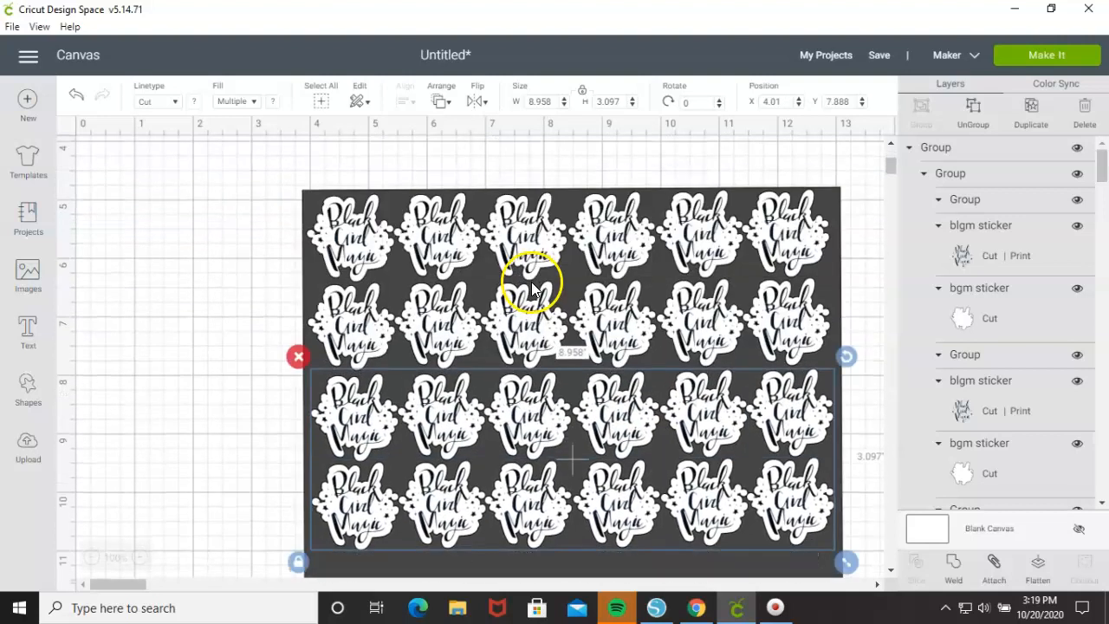
{"action": "left_click", "coordinate": [161, 288]}
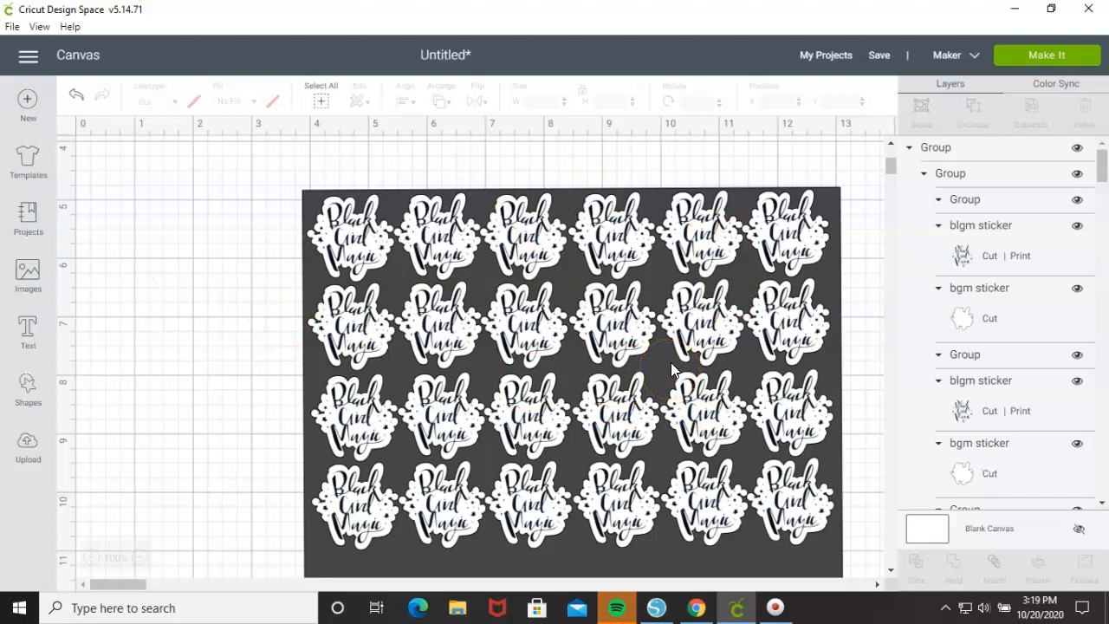
{"action": "left_click", "coordinate": [767, 501]}
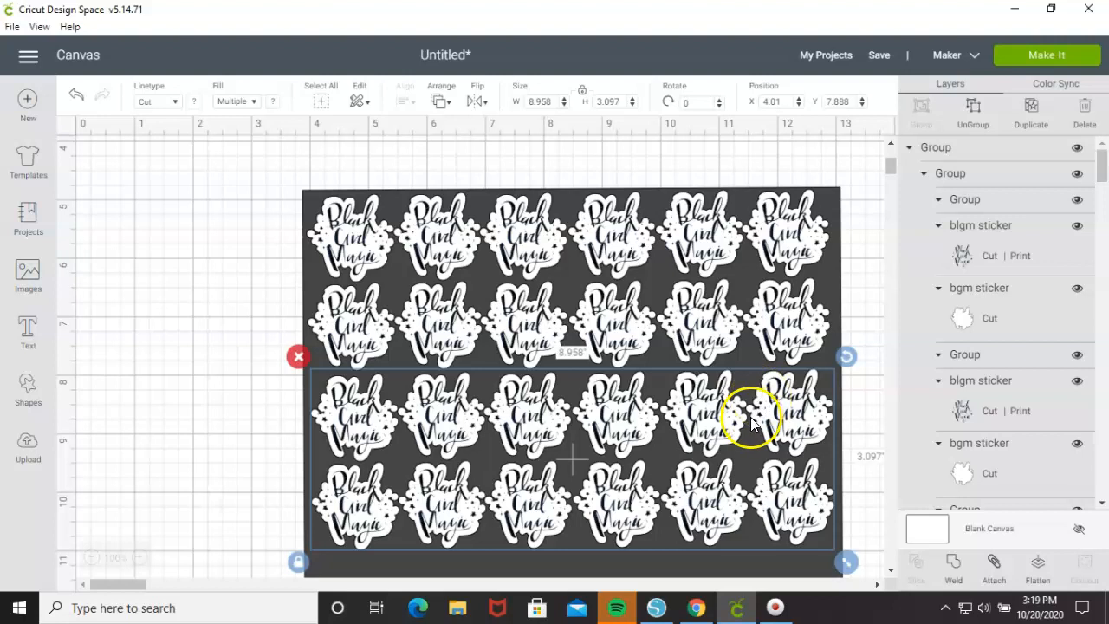
{"action": "left_click", "coordinate": [78, 417]}
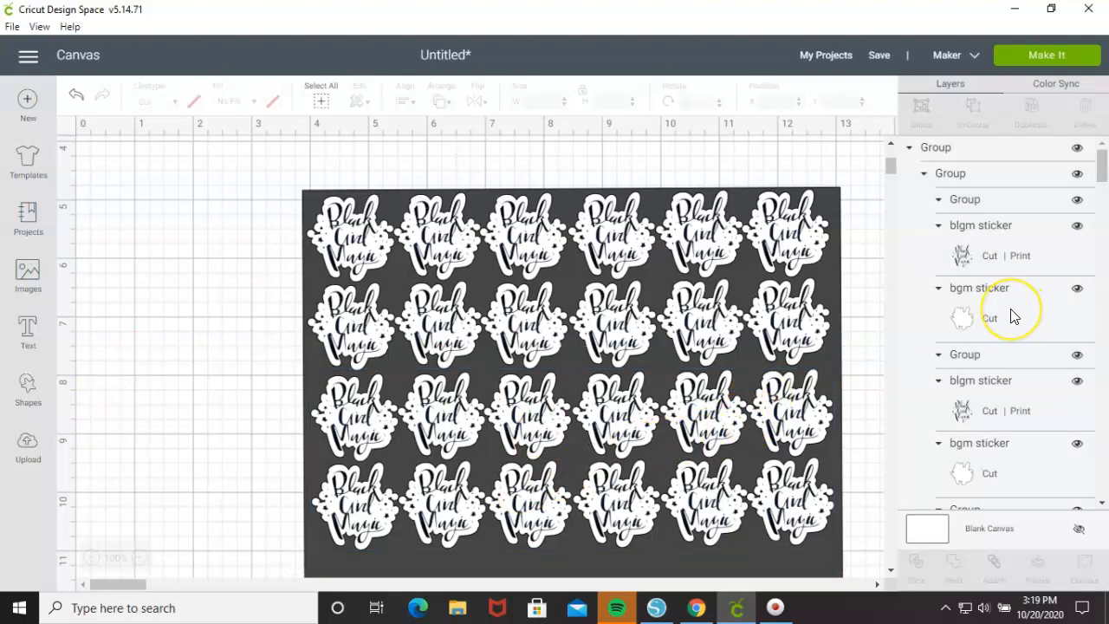
- Hide the Square layer behind the stickers so only the four sticker rows remain on the canvas
{"action": "scroll", "coordinate": [1059, 359], "scroll_direction": "down", "scroll_amount": 2}
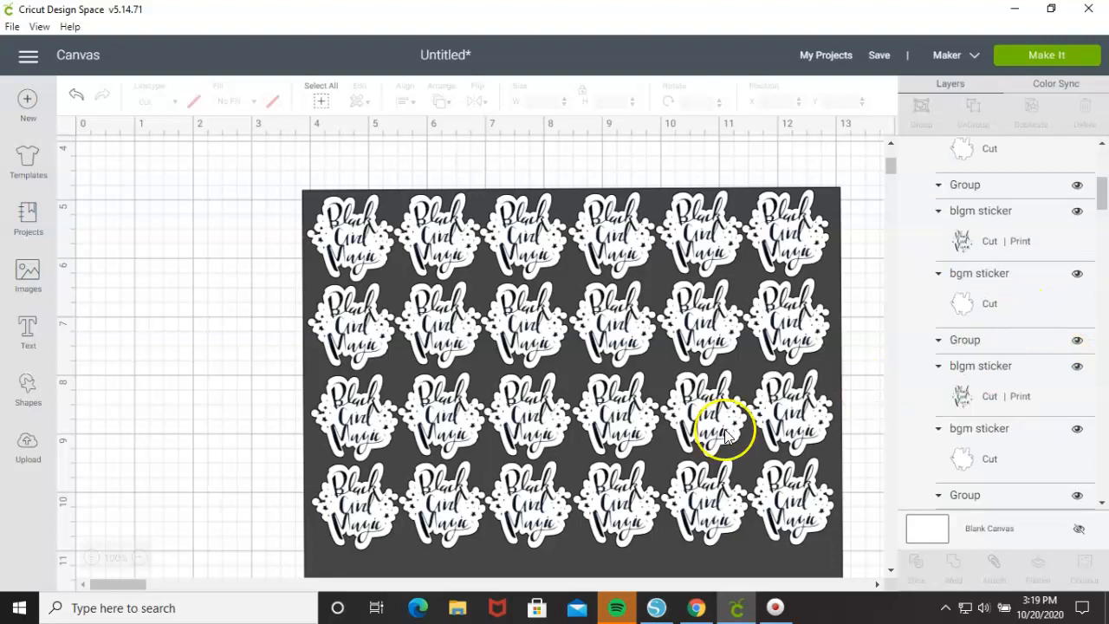
{"action": "scroll", "coordinate": [718, 433], "scroll_direction": "down", "scroll_amount": 5}
{"action": "scroll", "coordinate": [814, 412], "scroll_direction": "up", "scroll_amount": 3}
{"action": "scroll", "coordinate": [1066, 472], "scroll_direction": "down", "scroll_amount": 3}
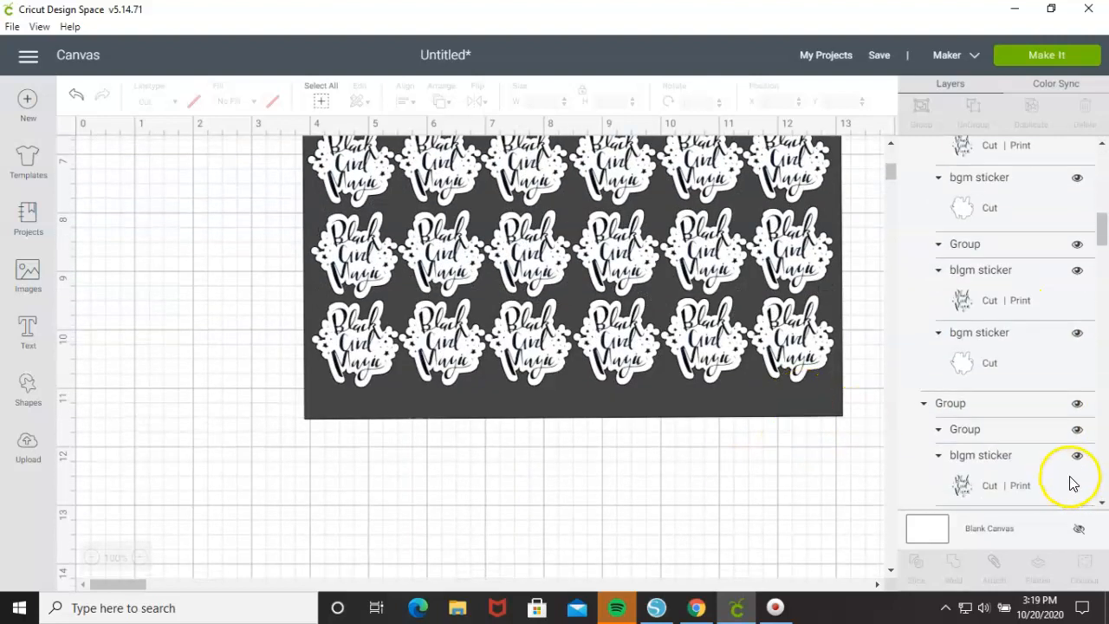
{"action": "scroll", "coordinate": [1066, 475], "scroll_direction": "down", "scroll_amount": 8}
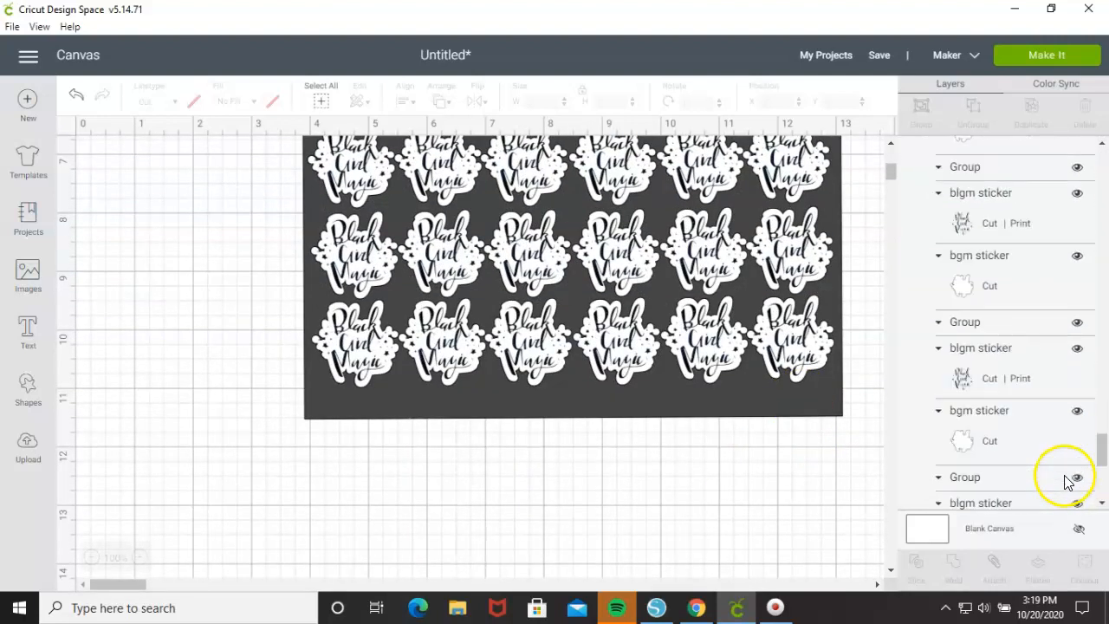
{"action": "left_click", "coordinate": [1076, 457]}
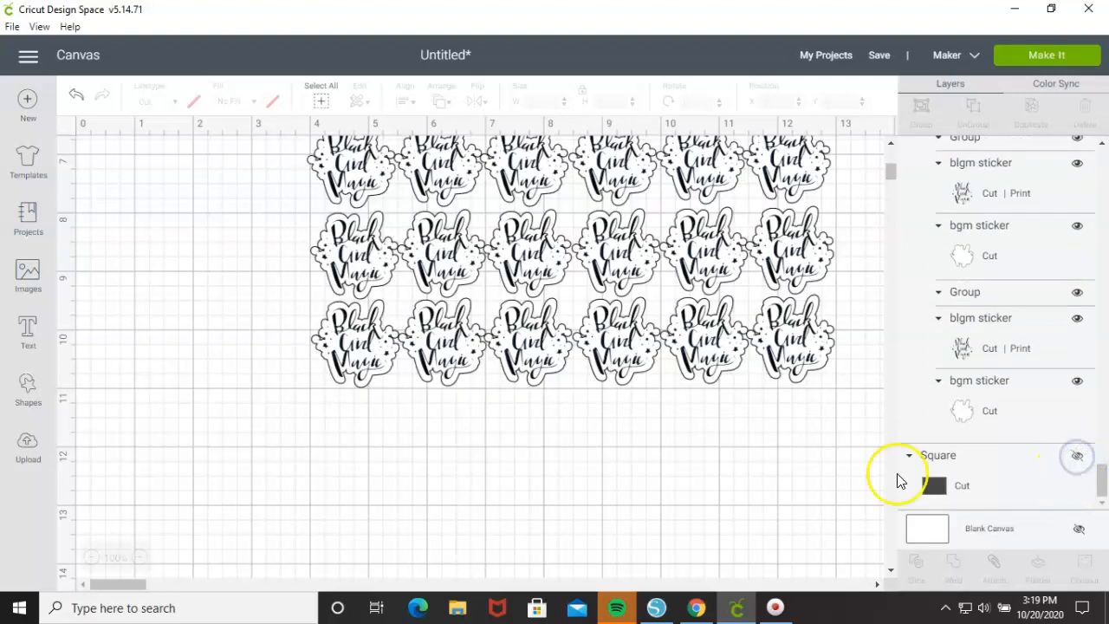
{"action": "scroll", "coordinate": [588, 507], "scroll_direction": "up", "scroll_amount": 3}
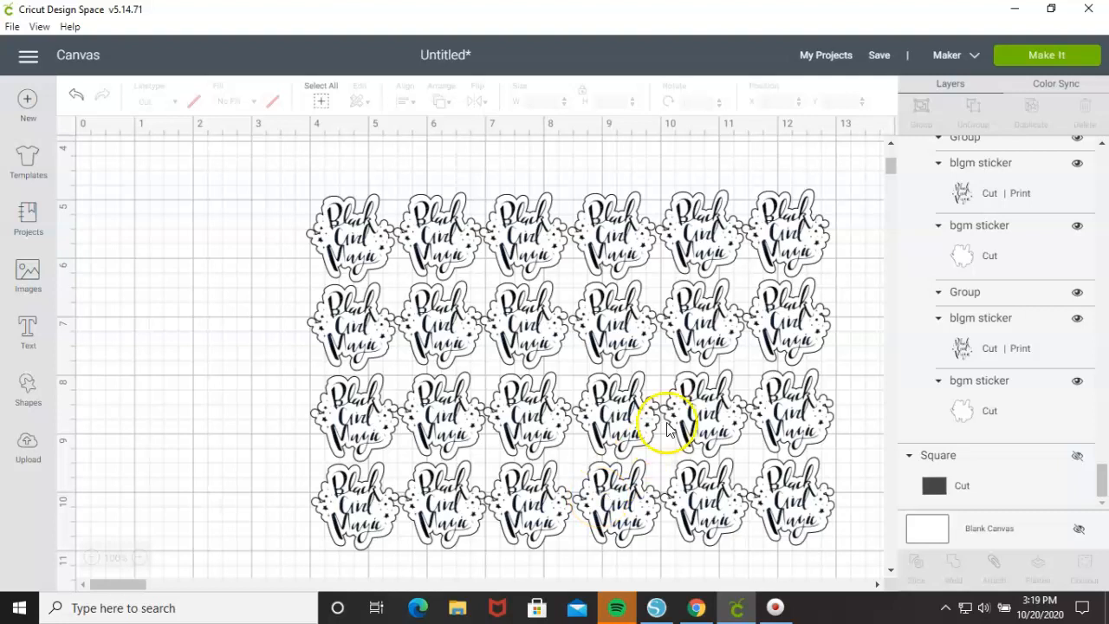
- Select all the stickers, attach them together and flatten them into a single printable layer
{"action": "key", "text": "ctrl+a"}
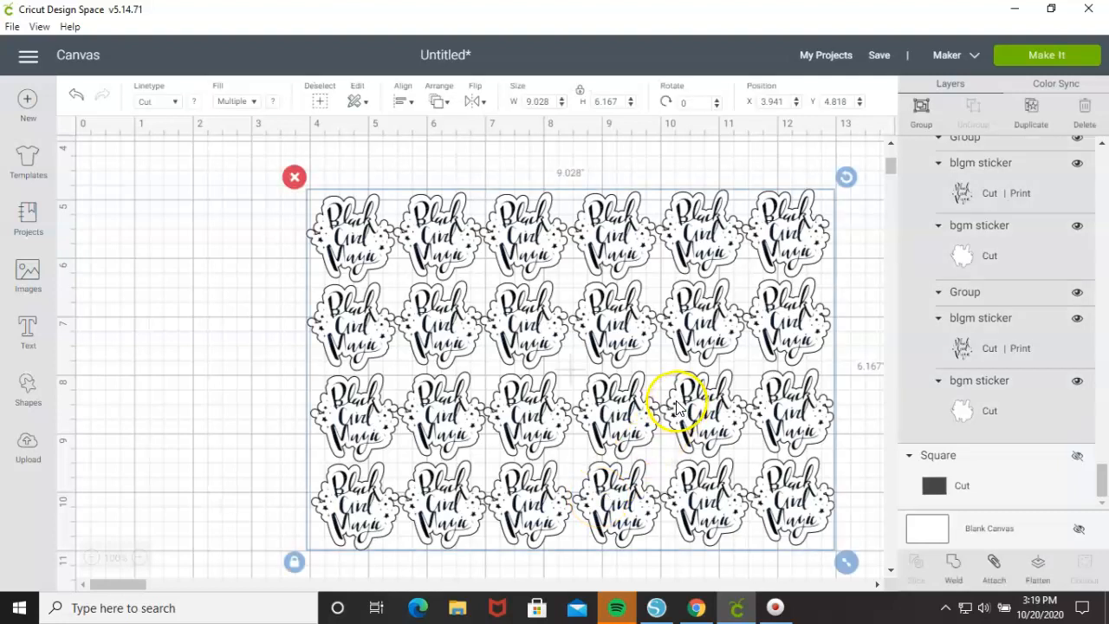
{"action": "left_click", "coordinate": [992, 565]}
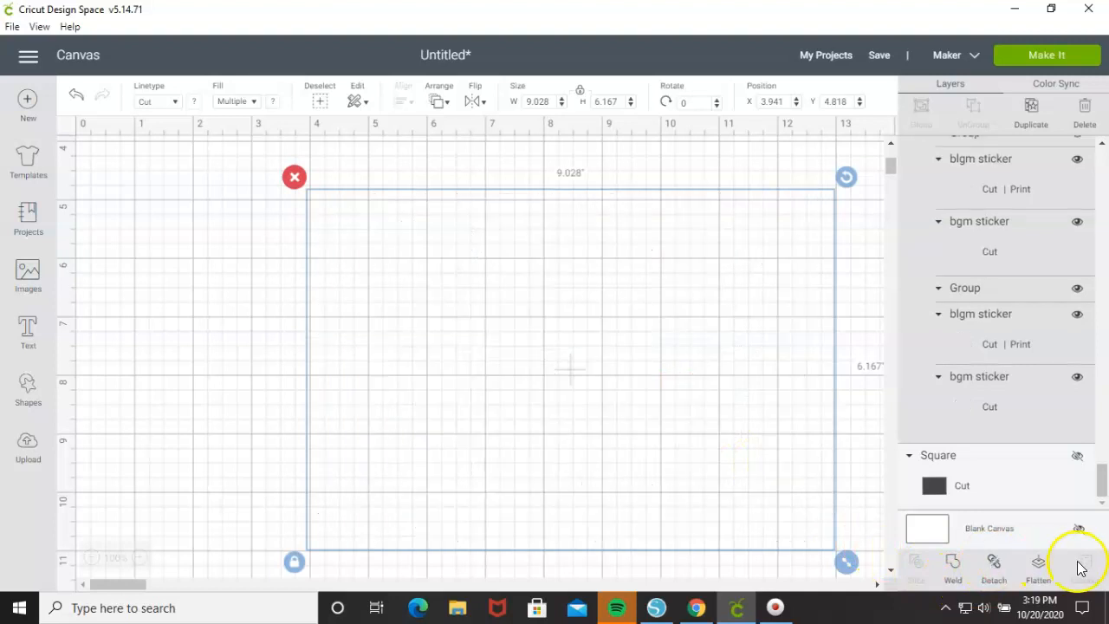
{"action": "left_click", "coordinate": [1042, 565]}
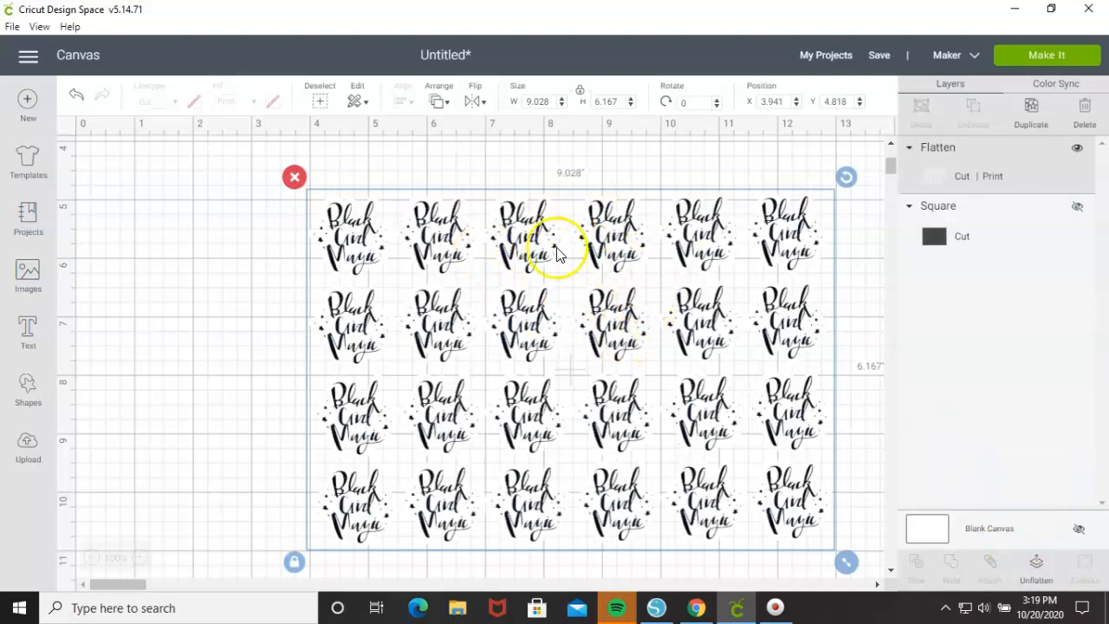
- Start making the project, check the sticker layout in the mat preview and continue to the print stage
{"action": "left_click", "coordinate": [1055, 55]}
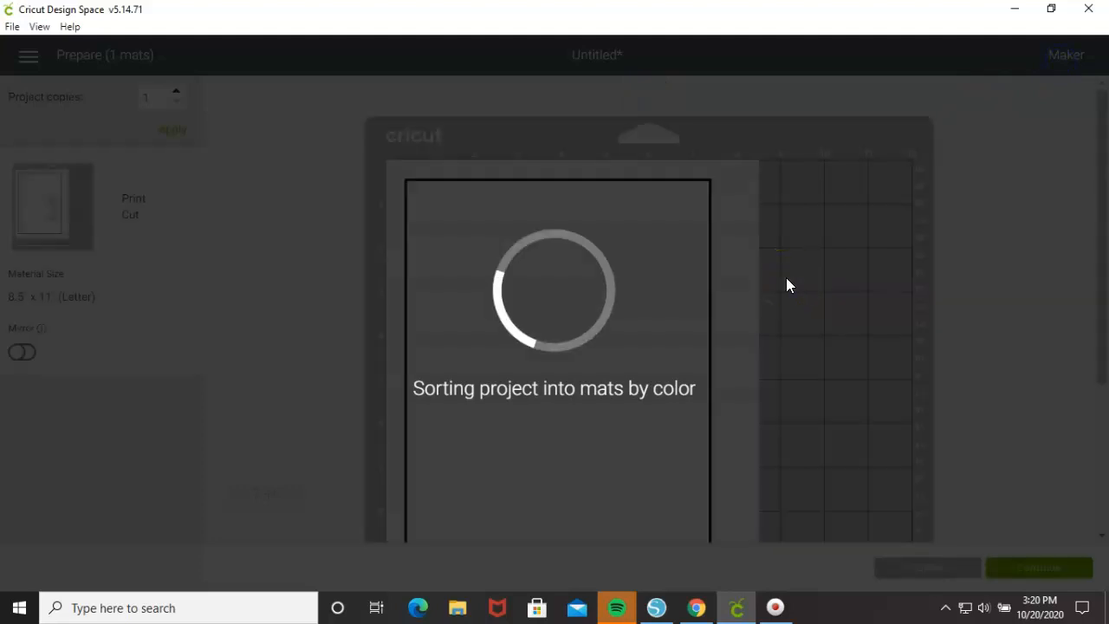
{"action": "scroll", "coordinate": [632, 282], "scroll_direction": "down", "scroll_amount": 5}
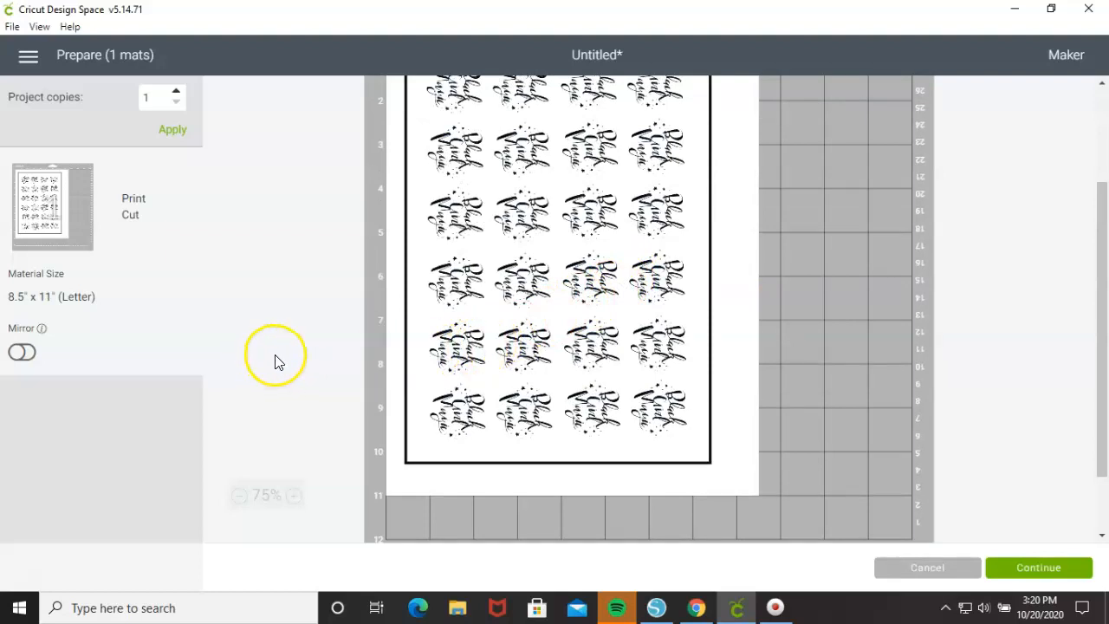
{"action": "scroll", "coordinate": [378, 366], "scroll_direction": "up", "scroll_amount": 5}
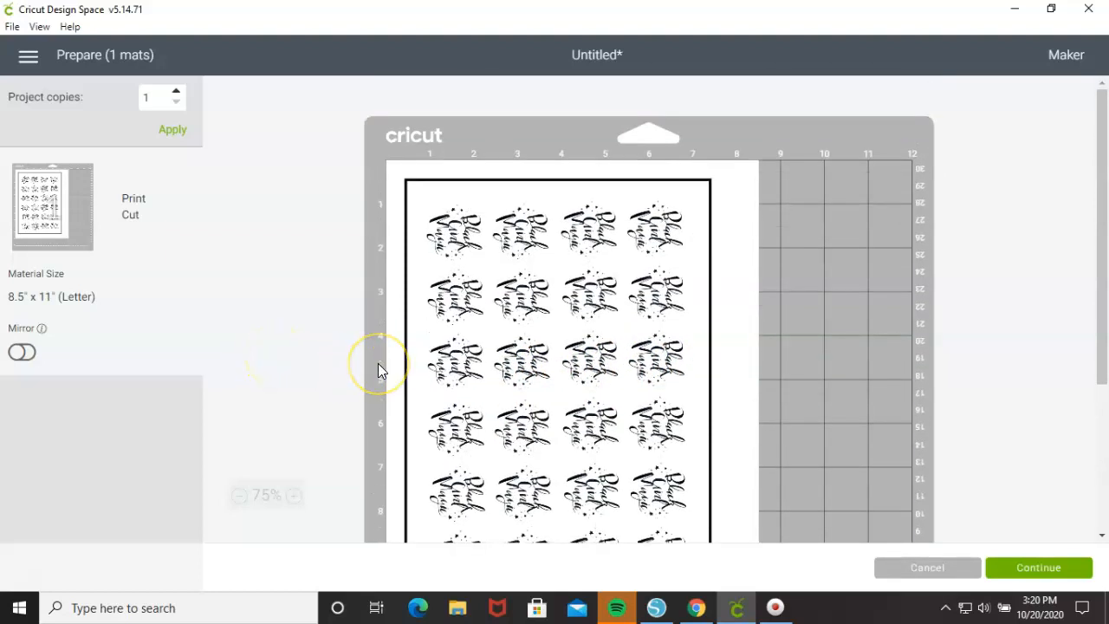
{"action": "scroll", "coordinate": [377, 363], "scroll_direction": "down", "scroll_amount": 3}
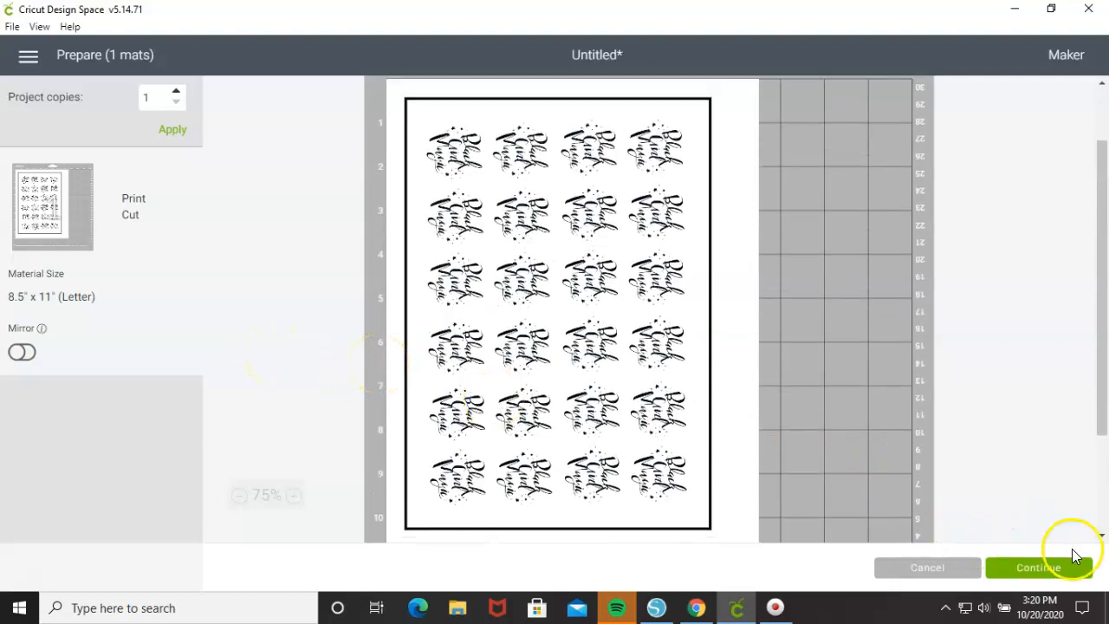
{"action": "left_click", "coordinate": [1040, 568]}
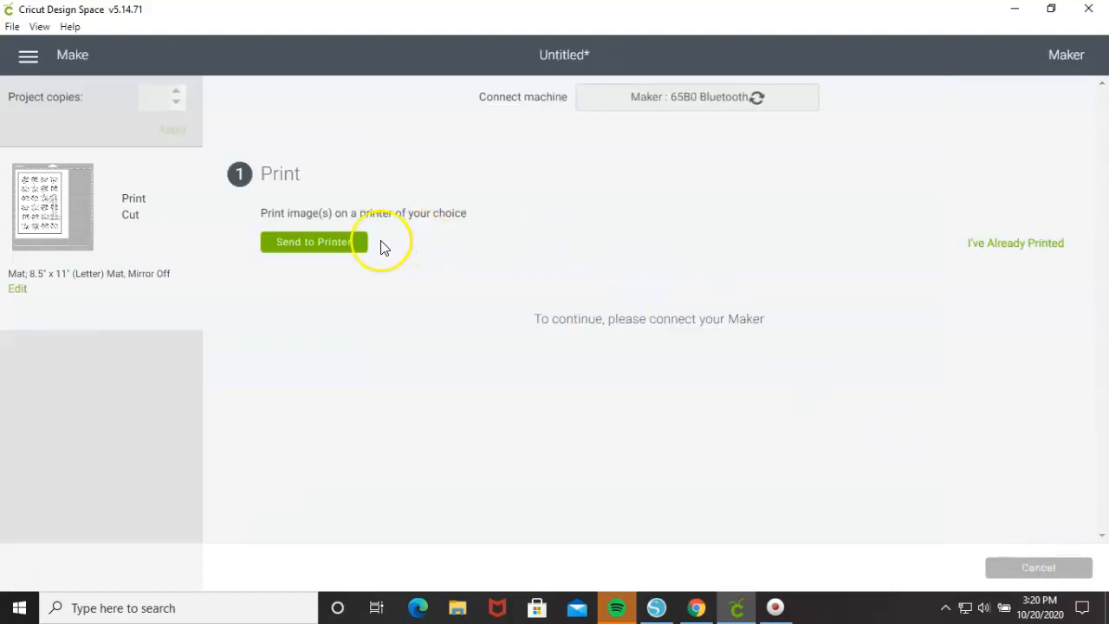
- Send the sticker sheet to the printer with bleed turned off and the system print dialog turned on
{"action": "left_click", "coordinate": [354, 248]}
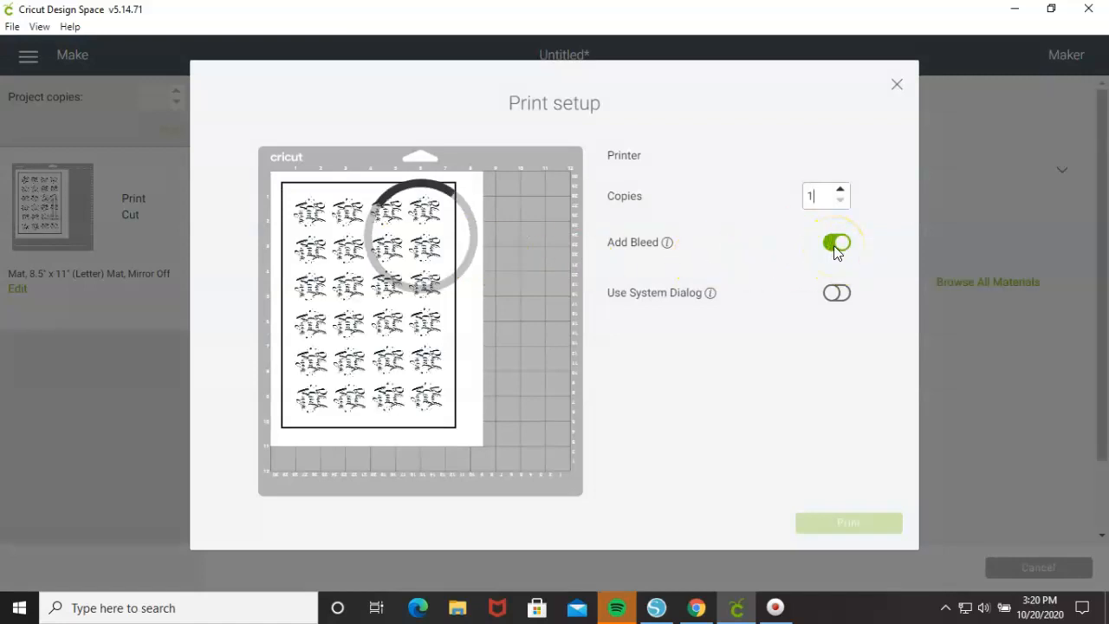
{"action": "left_click", "coordinate": [833, 269]}
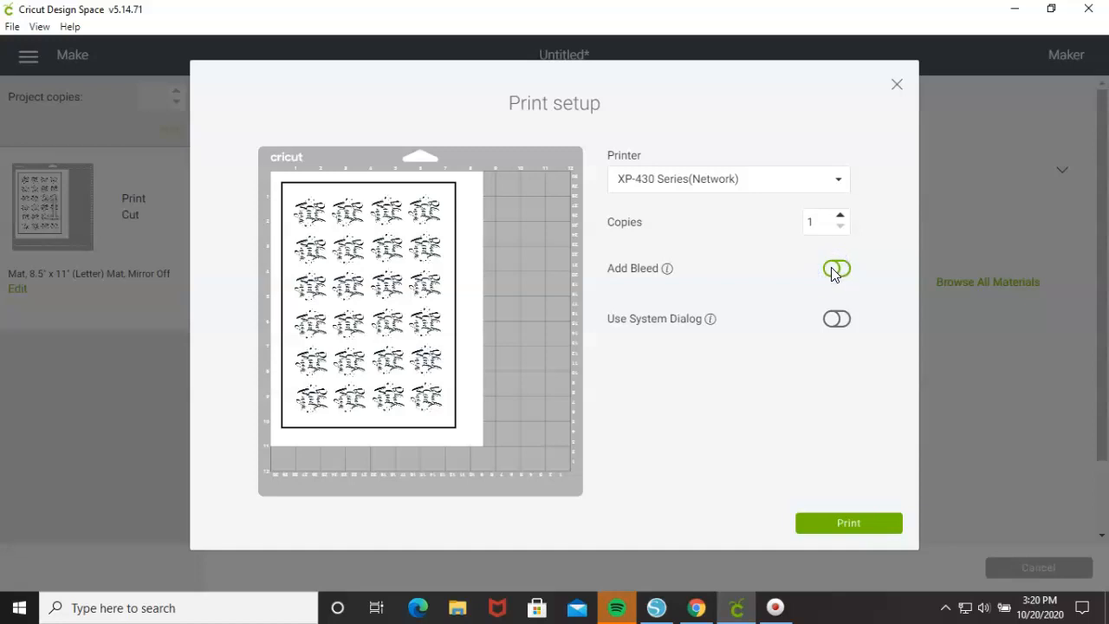
{"action": "left_click", "coordinate": [837, 319]}
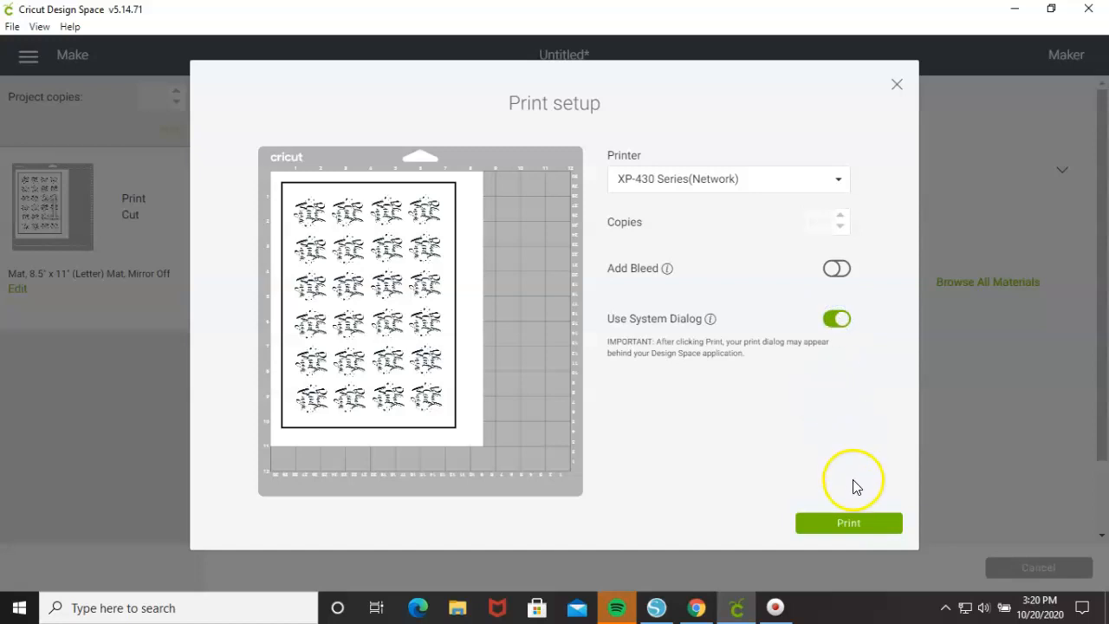
{"action": "left_click", "coordinate": [837, 522]}
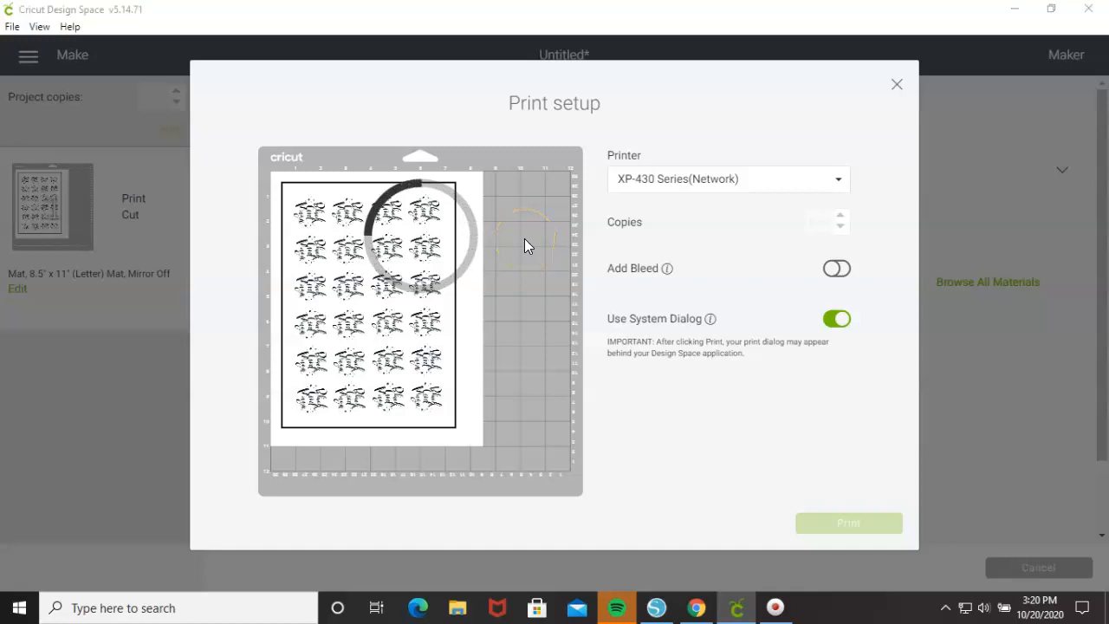
- Set the printing preferences to Premium Presentation Paper Matte and High quality
{"action": "left_click", "coordinate": [326, 161]}
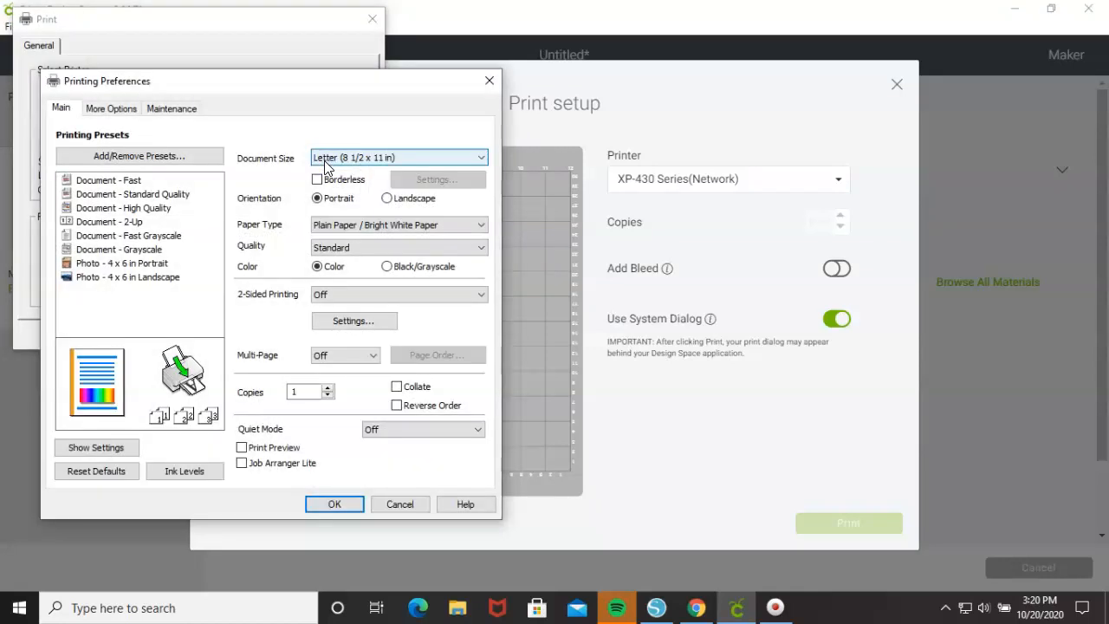
{"action": "left_click", "coordinate": [384, 227]}
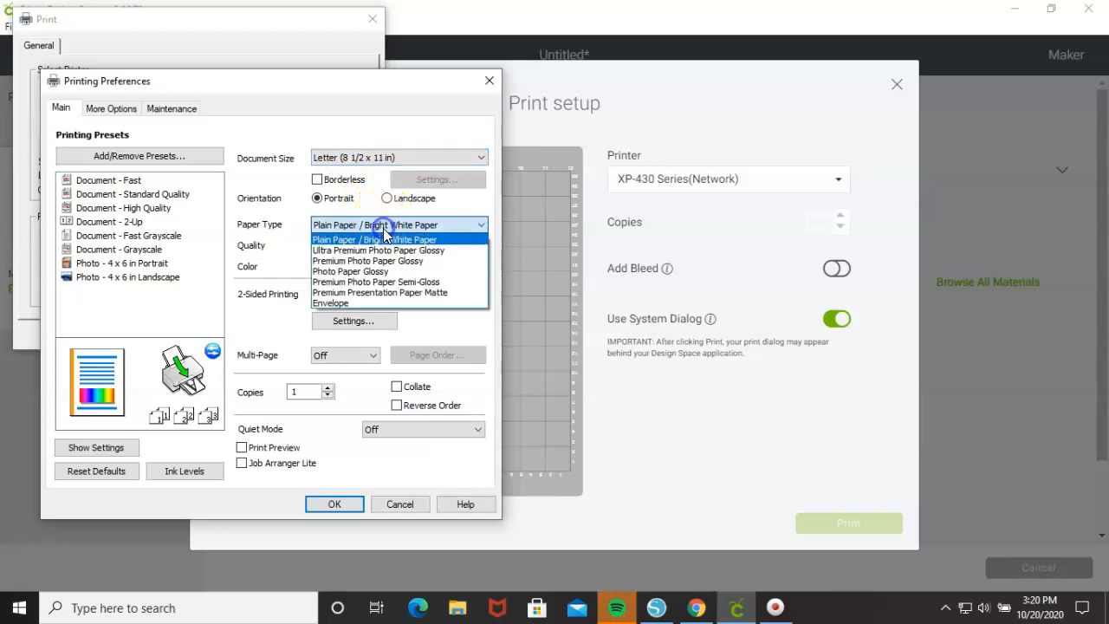
{"action": "left_click", "coordinate": [386, 295]}
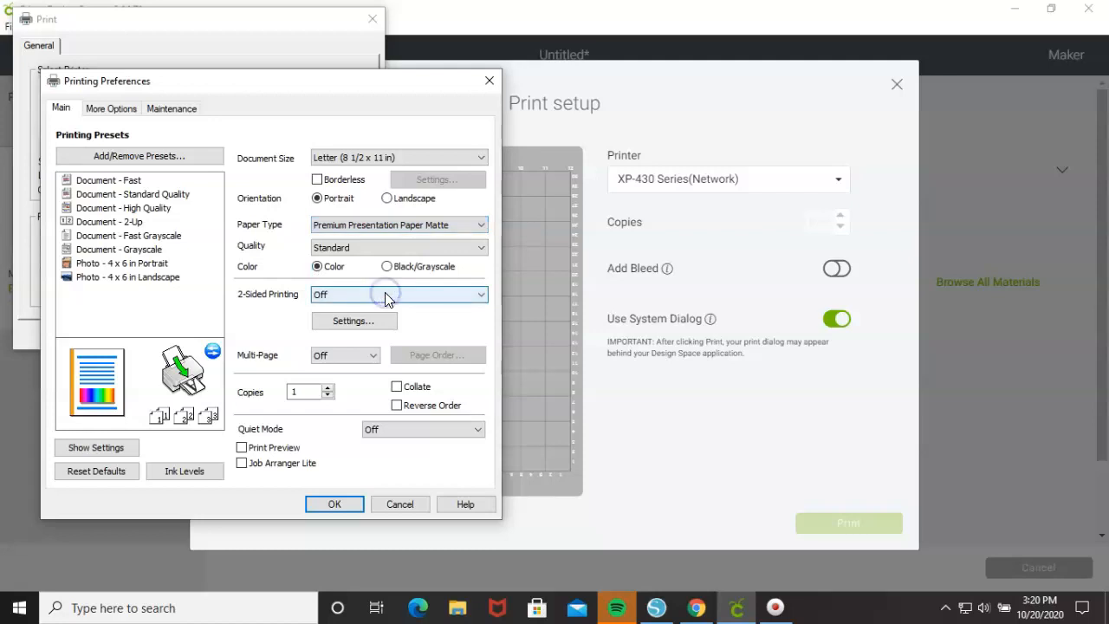
{"action": "left_click", "coordinate": [349, 246]}
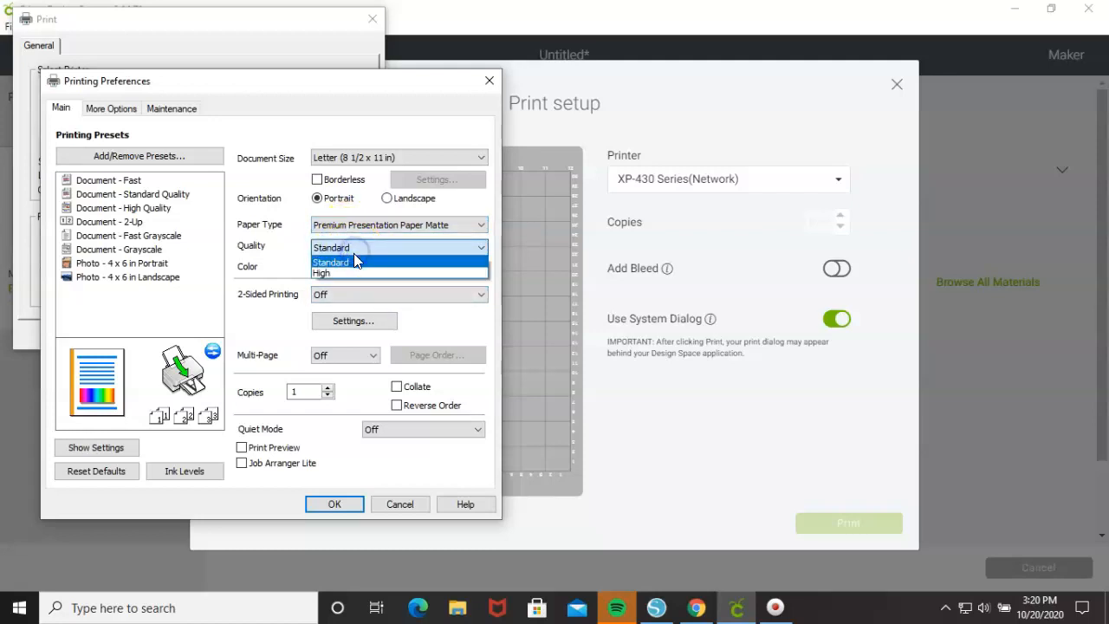
{"action": "left_click", "coordinate": [352, 273]}
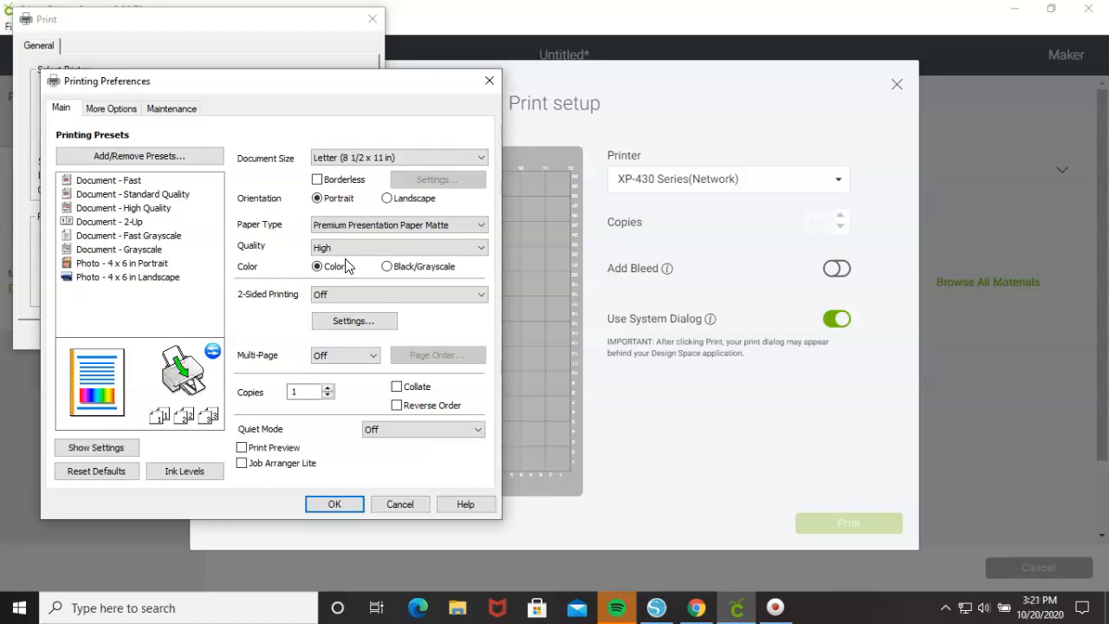
{"action": "left_click", "coordinate": [343, 252]}
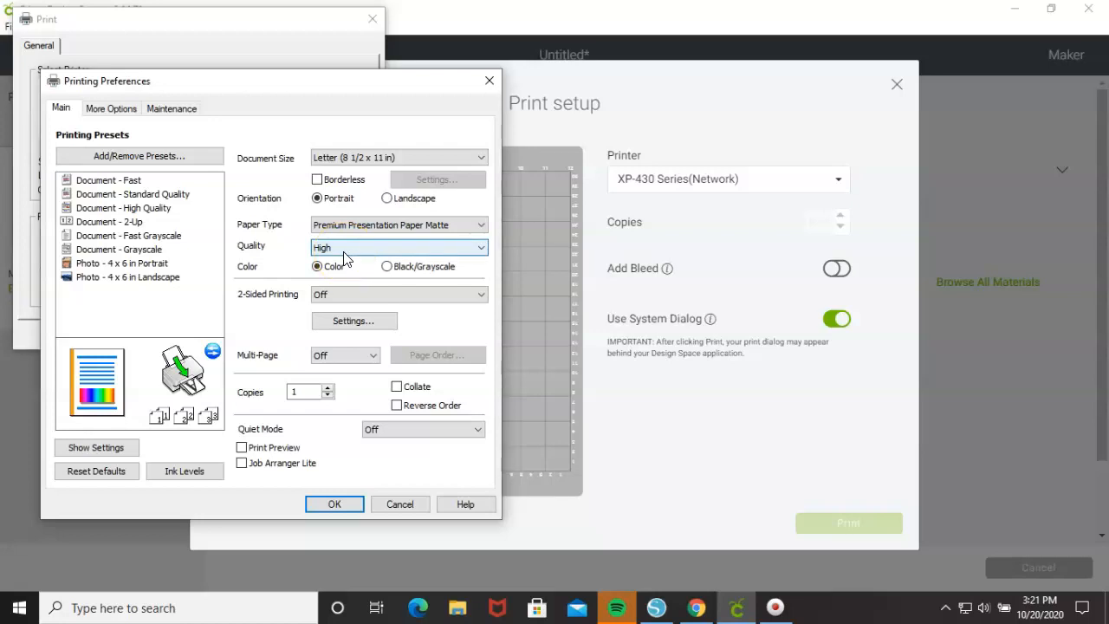
{"action": "left_click", "coordinate": [335, 504]}
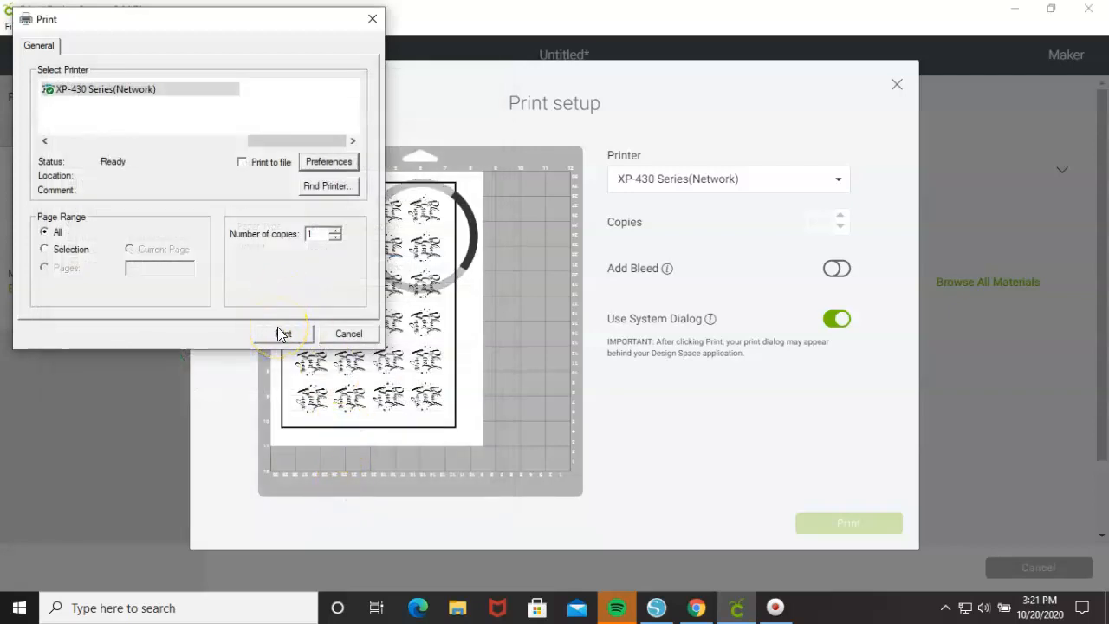
- Cancel the print job and the cut, and return from the mat preview to the canvas
{"action": "left_click", "coordinate": [351, 335]}
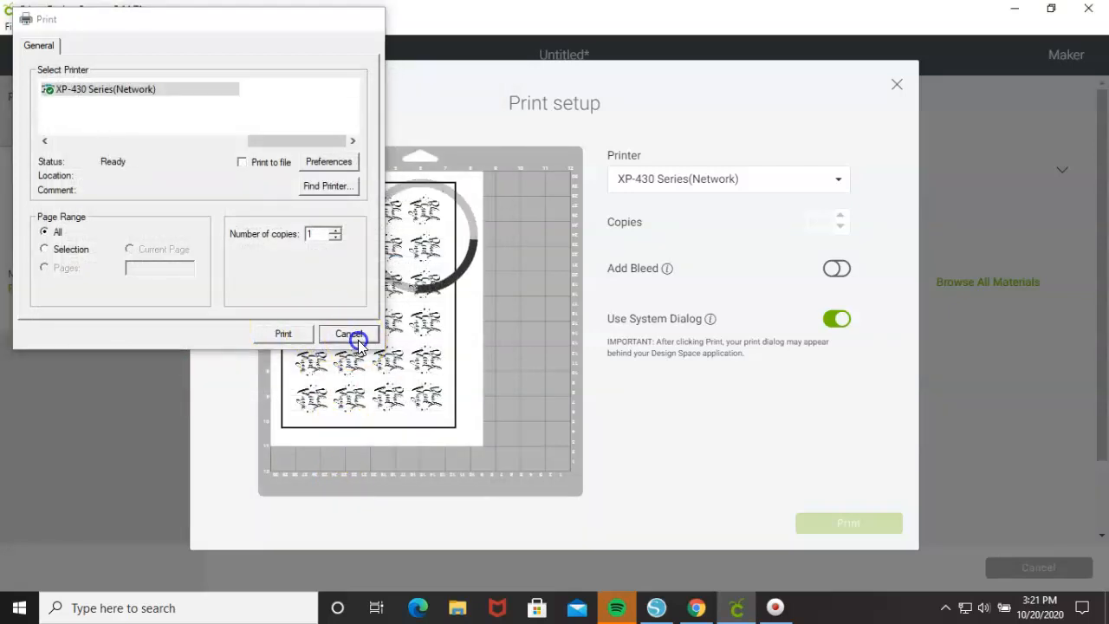
{"action": "left_click", "coordinate": [898, 83]}
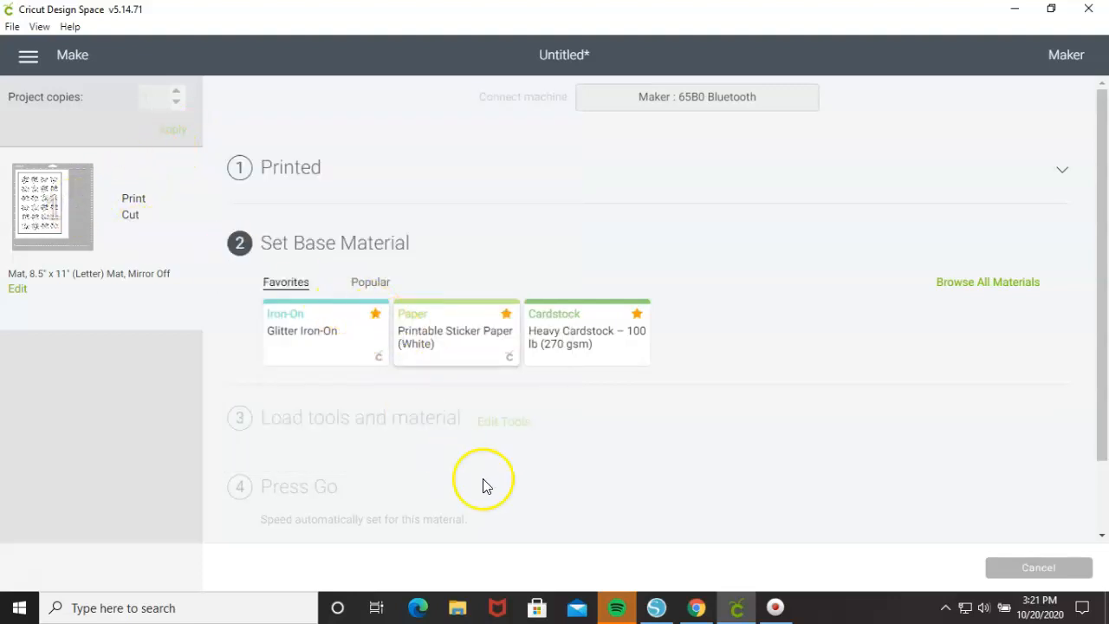
{"action": "left_click", "coordinate": [656, 609]}
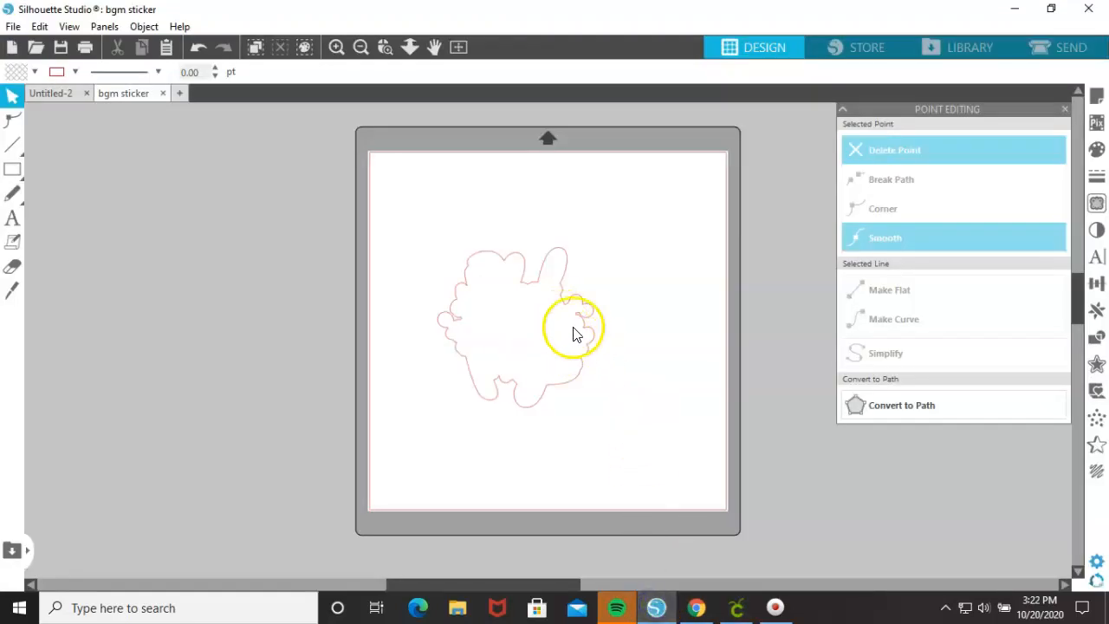
{"action": "left_click", "coordinate": [738, 610]}
{"action": "left_click", "coordinate": [1021, 569]}
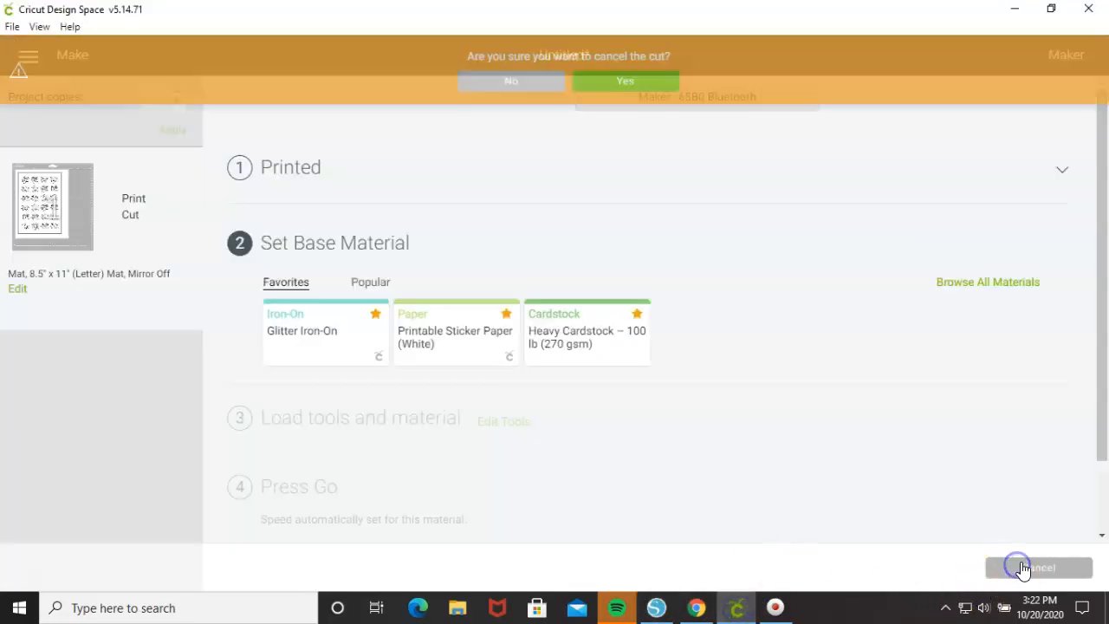
{"action": "left_click", "coordinate": [624, 82]}
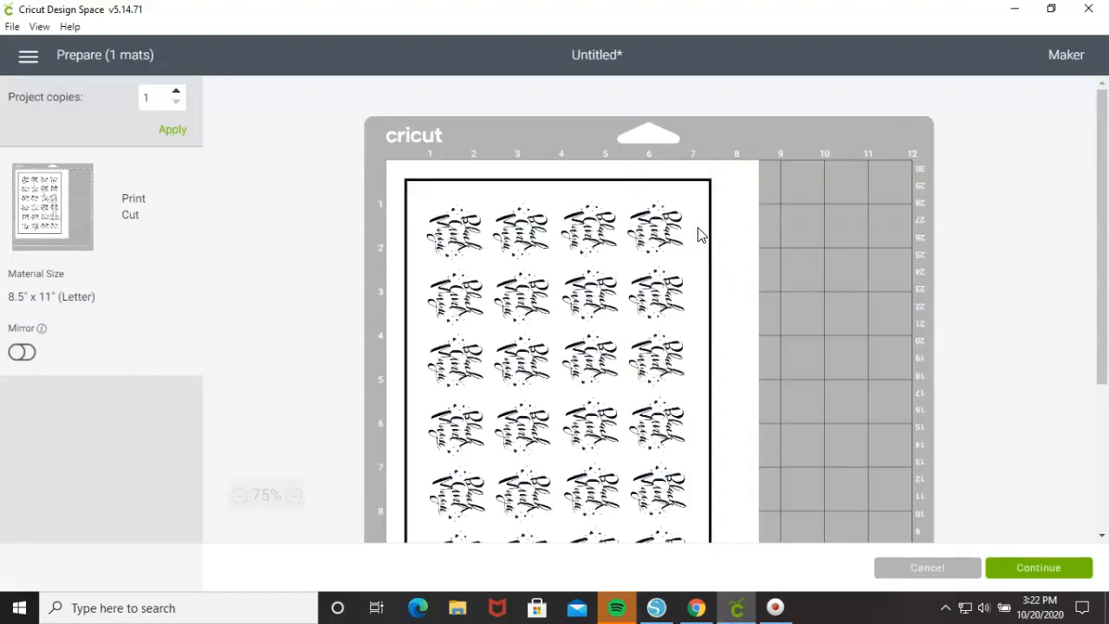
{"action": "left_click", "coordinate": [972, 569]}
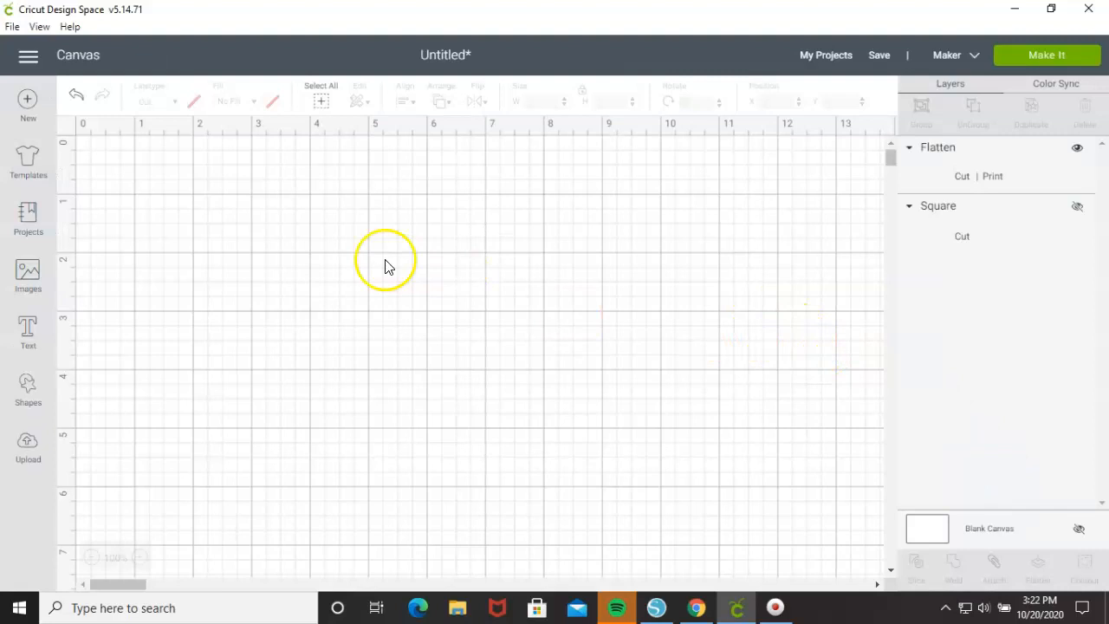
- Save the sticker sheet project under the name BGM Sticker
{"action": "scroll", "coordinate": [404, 271], "scroll_direction": "down", "scroll_amount": 5}
{"action": "scroll", "coordinate": [410, 267], "scroll_direction": "up", "scroll_amount": 3}
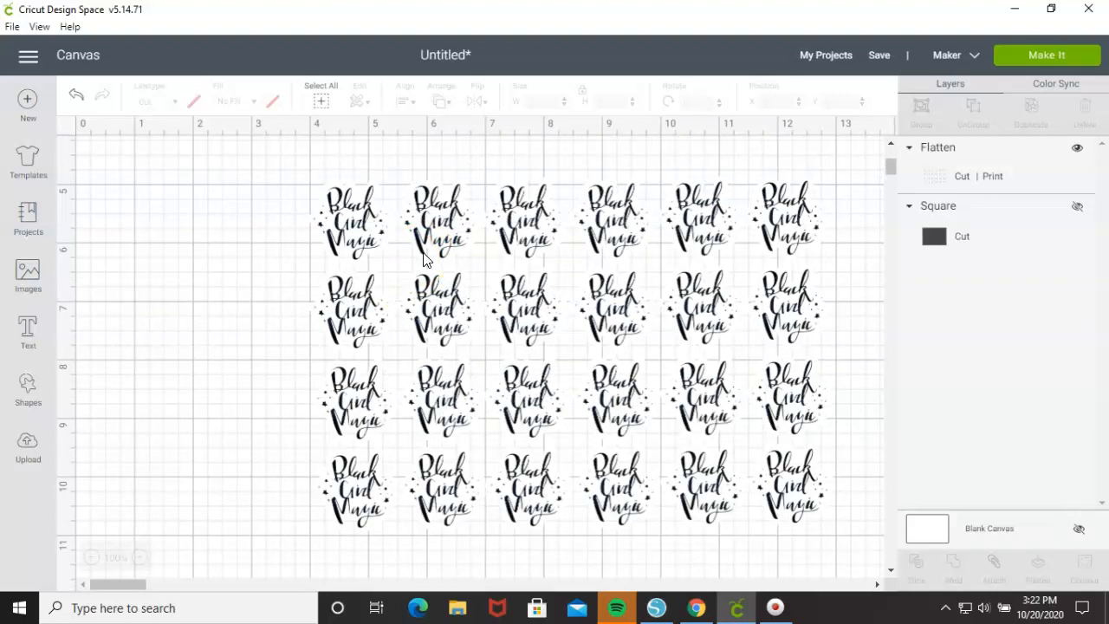
{"action": "left_click", "coordinate": [428, 236]}
{"action": "left_click", "coordinate": [830, 57]}
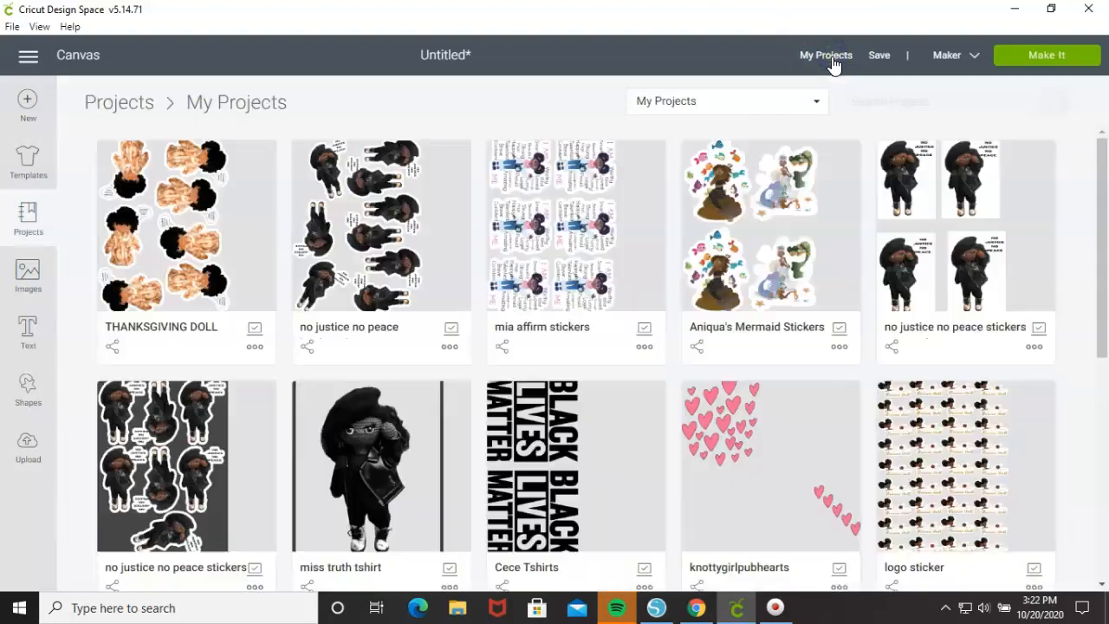
{"action": "left_click", "coordinate": [877, 57]}
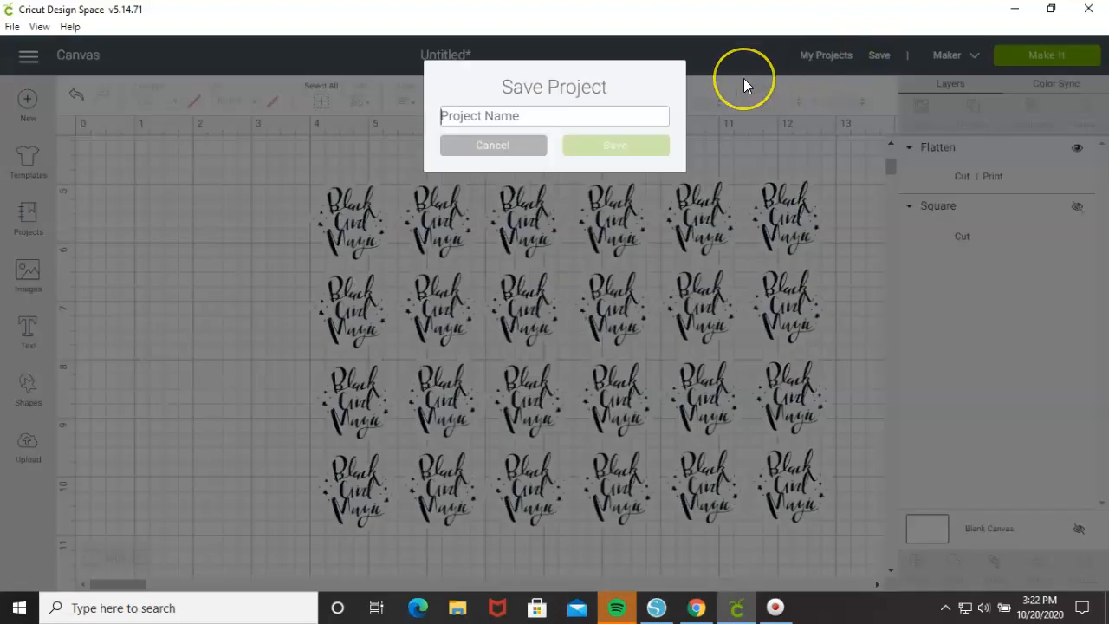
{"action": "type", "text": "B"}
{"action": "key", "text": "BackSpace"}
{"action": "type", "text": "BGM"}
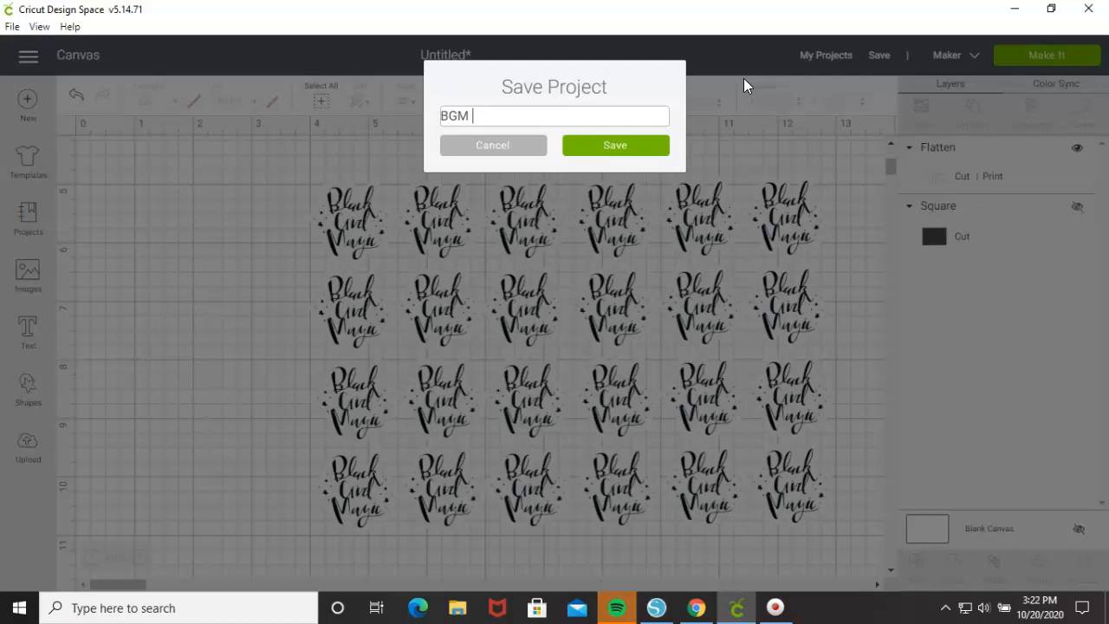
{"action": "type", "text": "Sticker"}
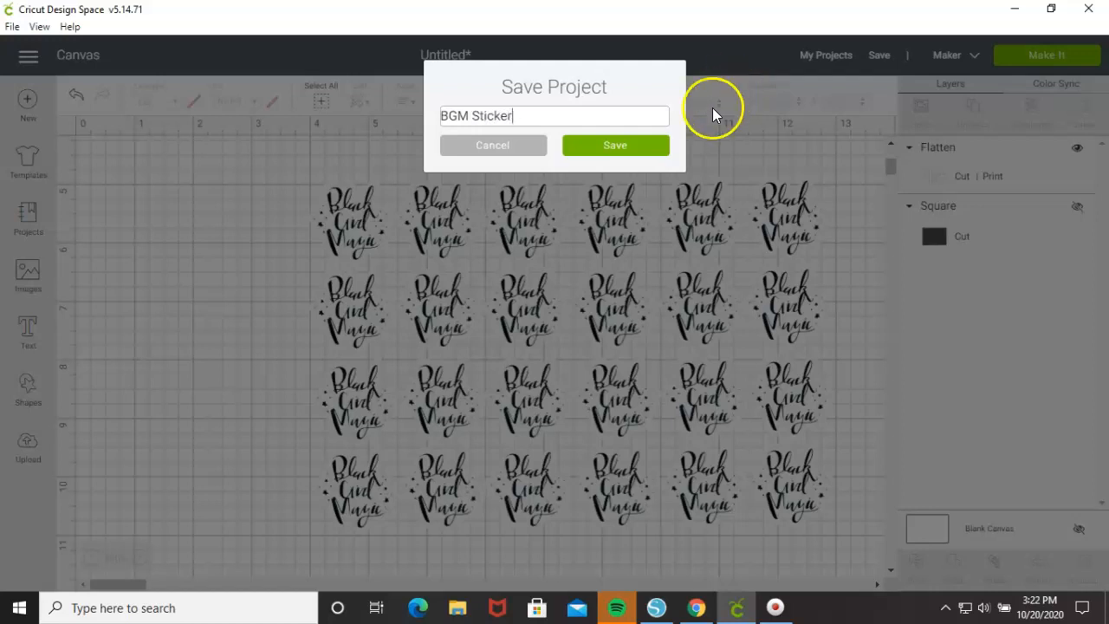
{"action": "left_click", "coordinate": [656, 143]}
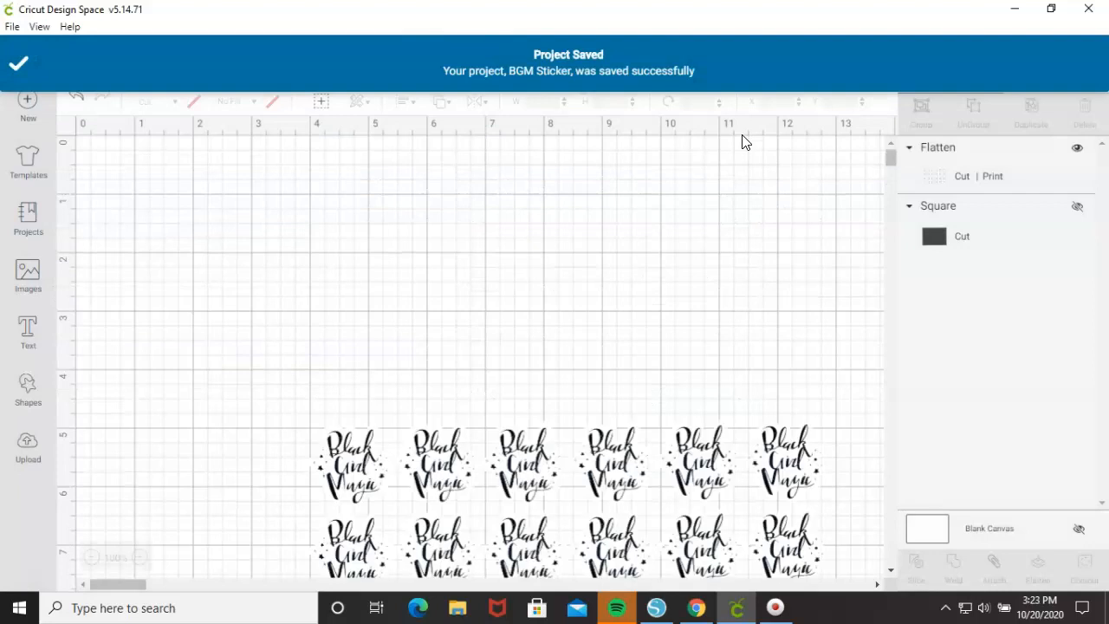
- Open the saved no justice no peace bookmarks project for customizing and examine how its flattened stickers are arranged
{"action": "left_click", "coordinate": [833, 61]}
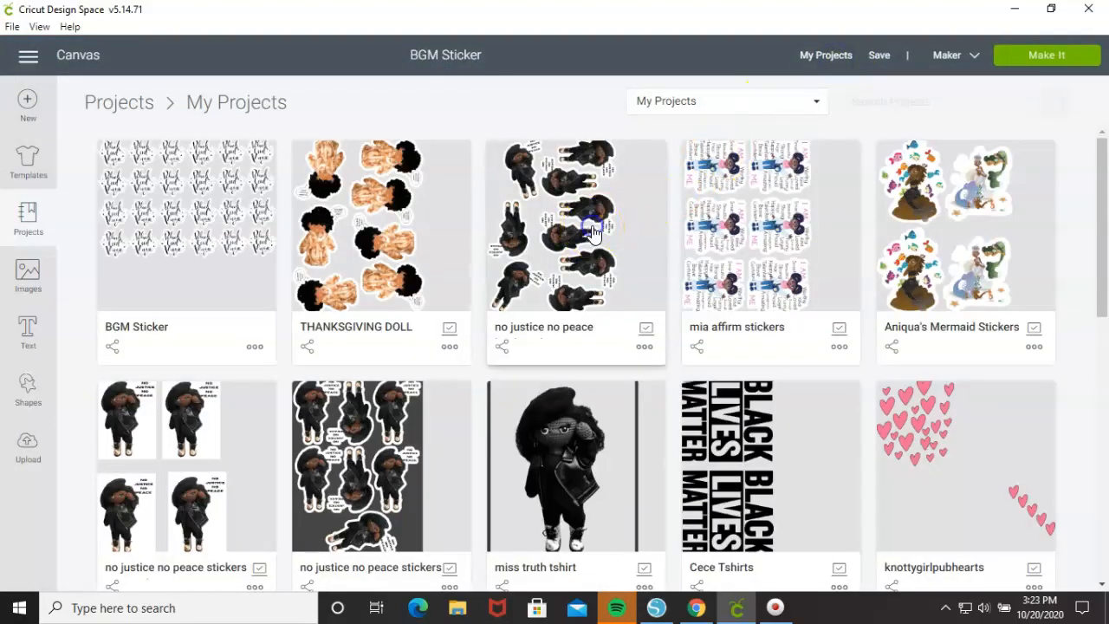
{"action": "left_click", "coordinate": [593, 230]}
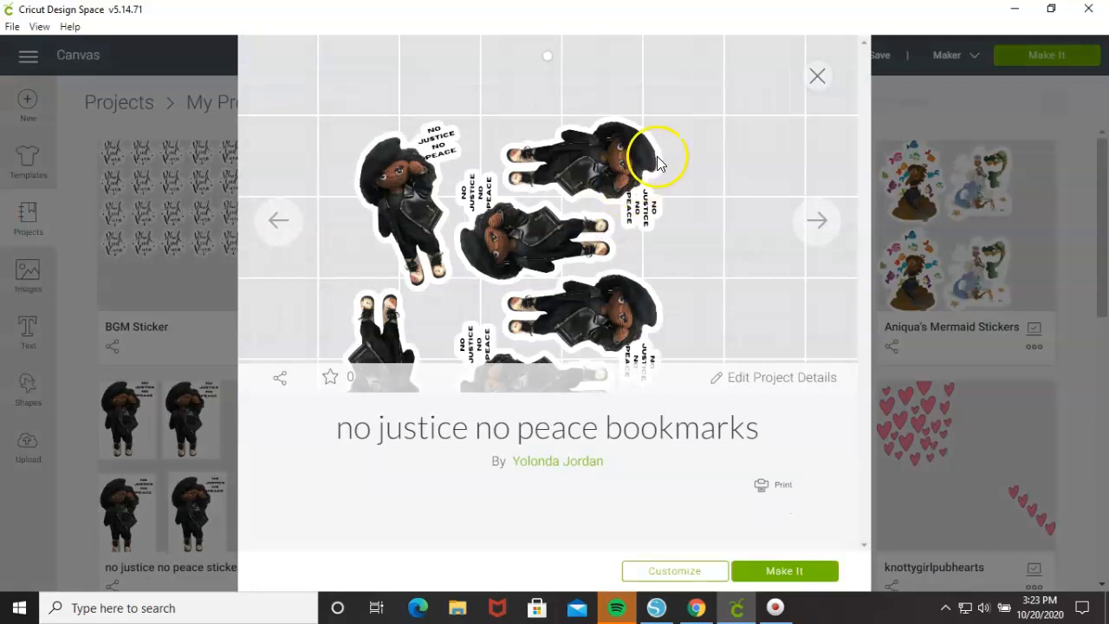
{"action": "left_click", "coordinate": [718, 571]}
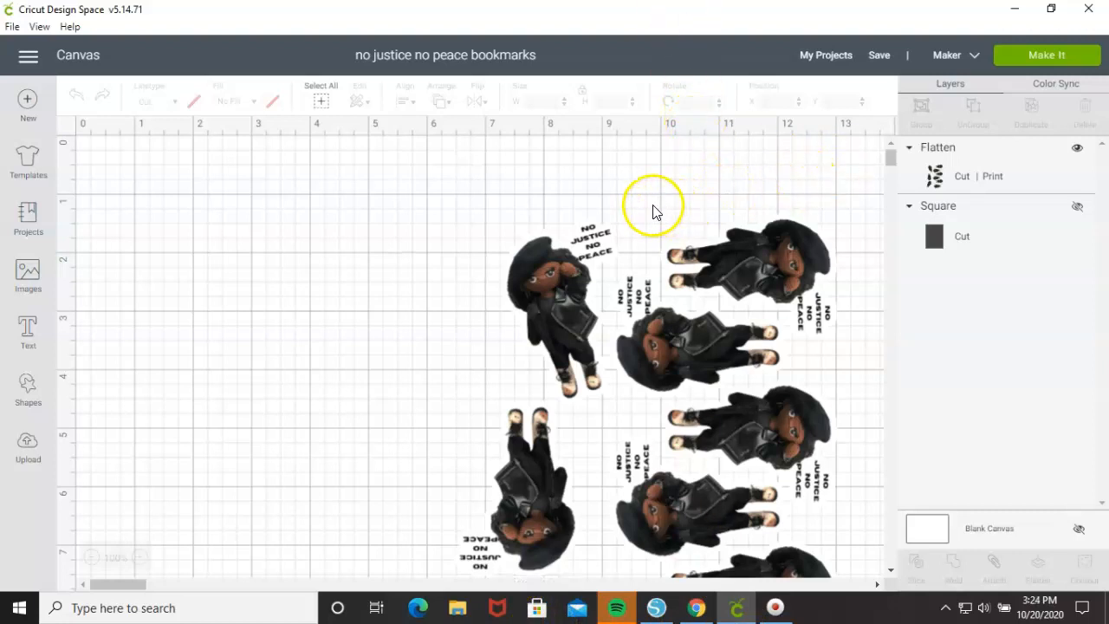
{"action": "scroll", "coordinate": [655, 211], "scroll_direction": "down", "scroll_amount": 2}
{"action": "scroll", "coordinate": [654, 211], "scroll_direction": "up", "scroll_amount": 2}
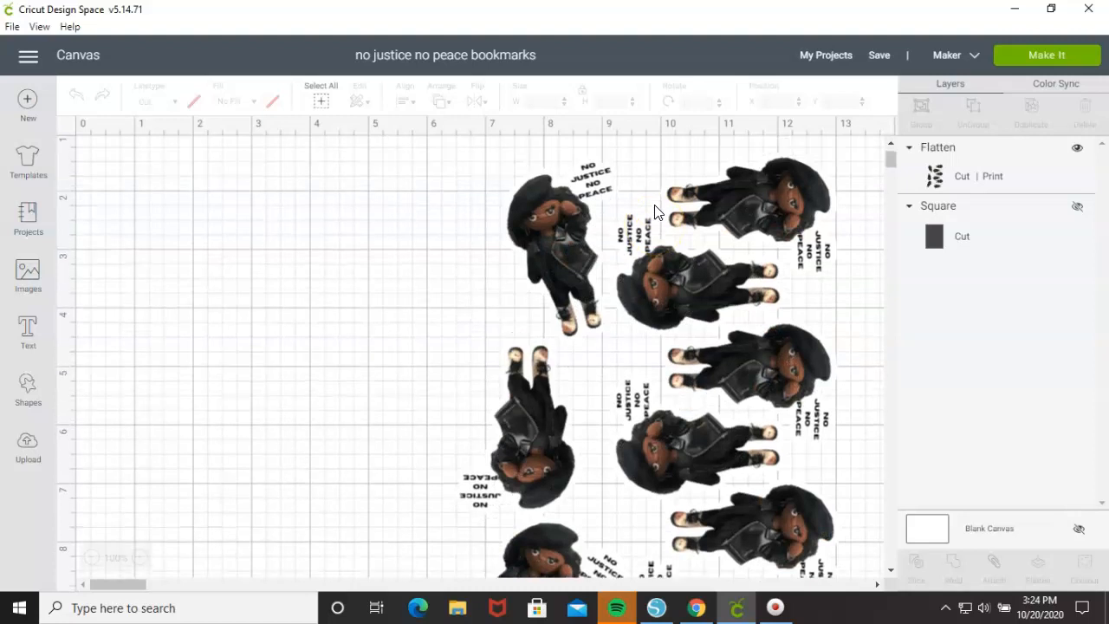
{"action": "scroll", "coordinate": [656, 210], "scroll_direction": "down", "scroll_amount": 10}
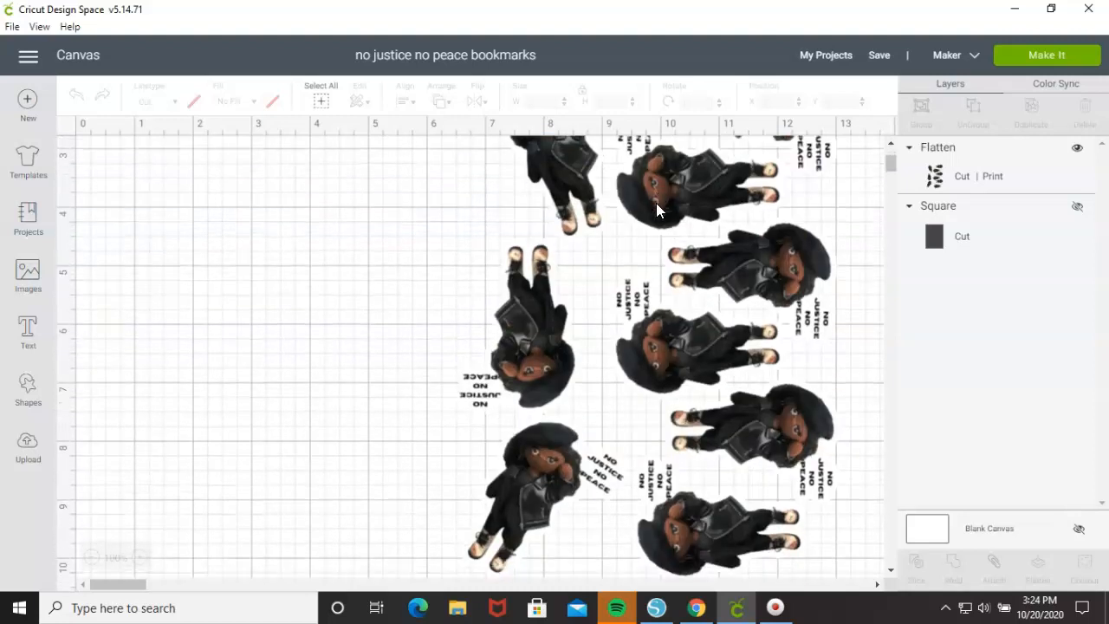
{"action": "scroll", "coordinate": [659, 206], "scroll_direction": "up", "scroll_amount": 9}
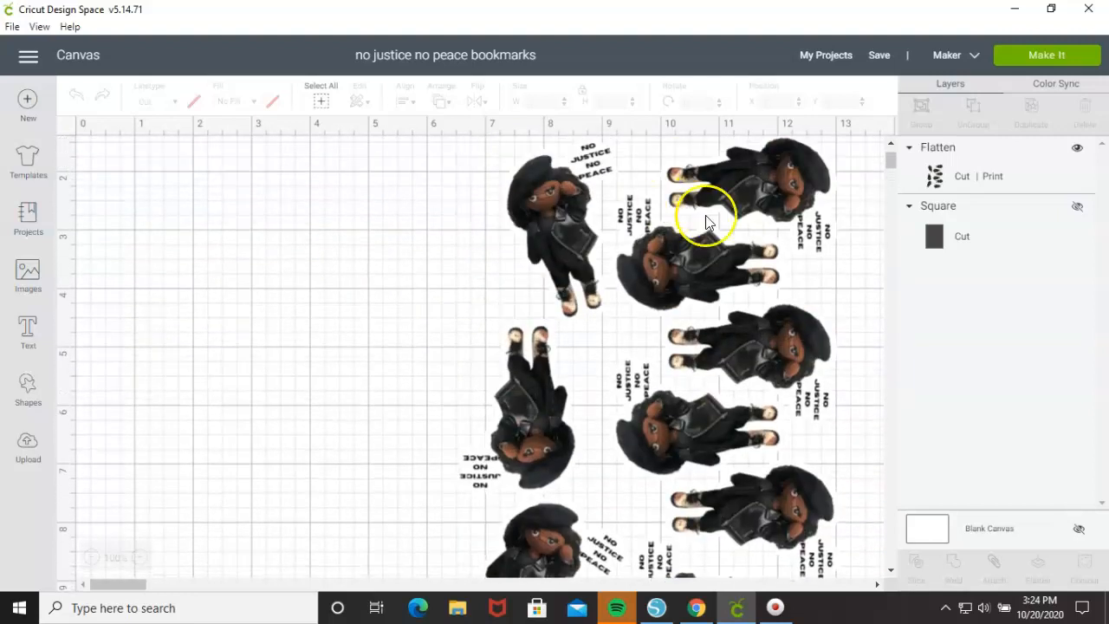
{"action": "left_click", "coordinate": [709, 259]}
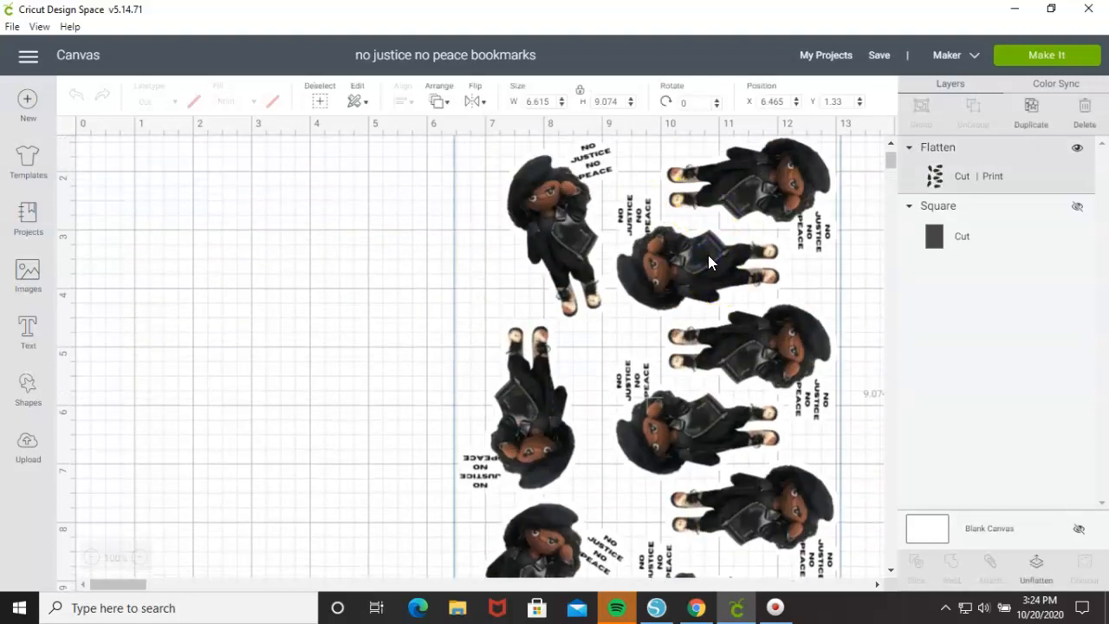
{"action": "scroll", "coordinate": [708, 254], "scroll_direction": "down", "scroll_amount": 2}
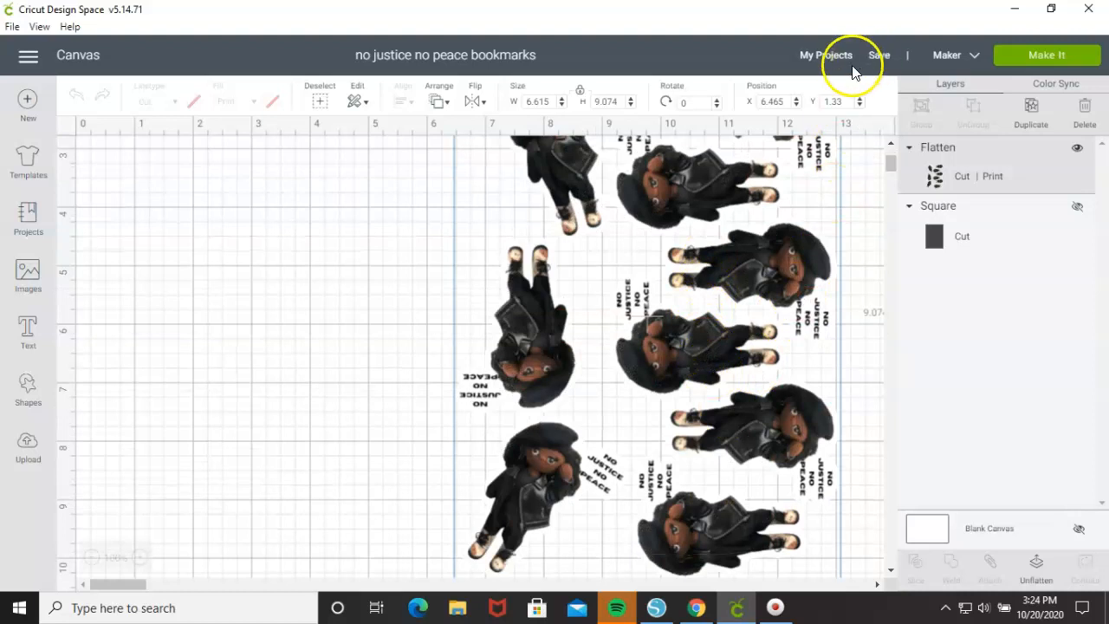
- Preview the saved affirmation stickers and THANKSGIVING DOLL projects and browse the rest of the saved projects
{"action": "left_click", "coordinate": [827, 55]}
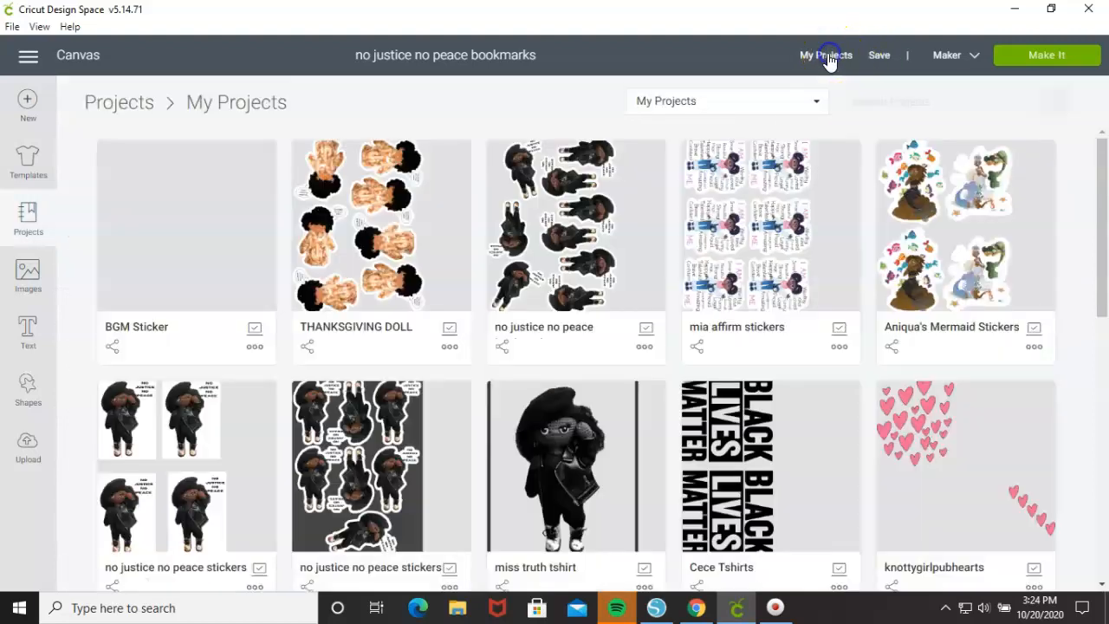
{"action": "left_click", "coordinate": [788, 223]}
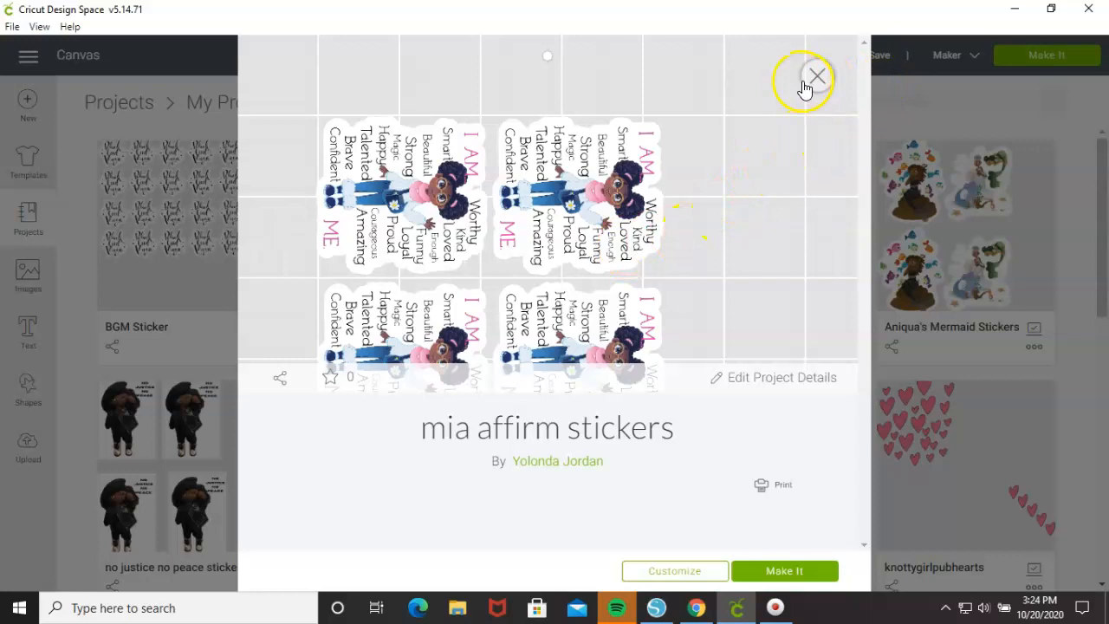
{"action": "left_click", "coordinate": [814, 78]}
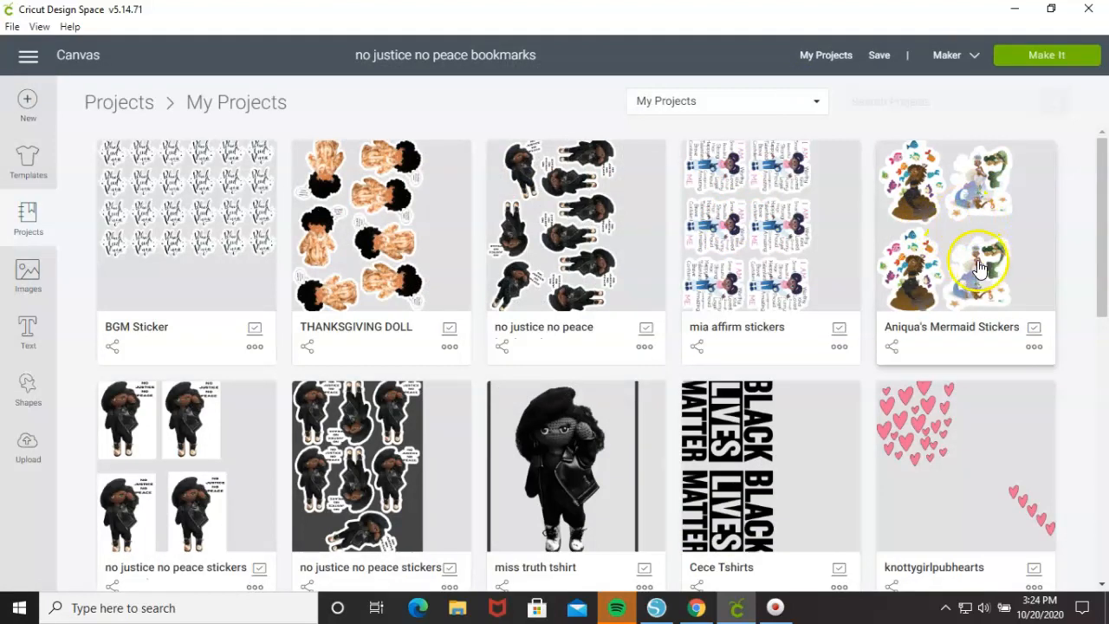
{"action": "left_click", "coordinate": [359, 190]}
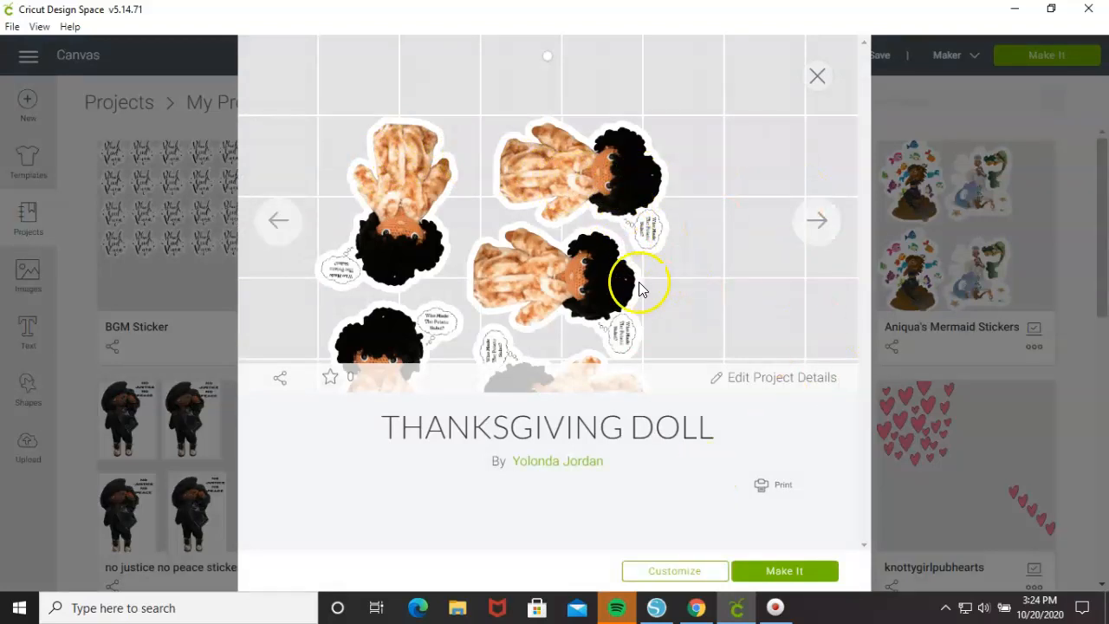
{"action": "left_click", "coordinate": [817, 76]}
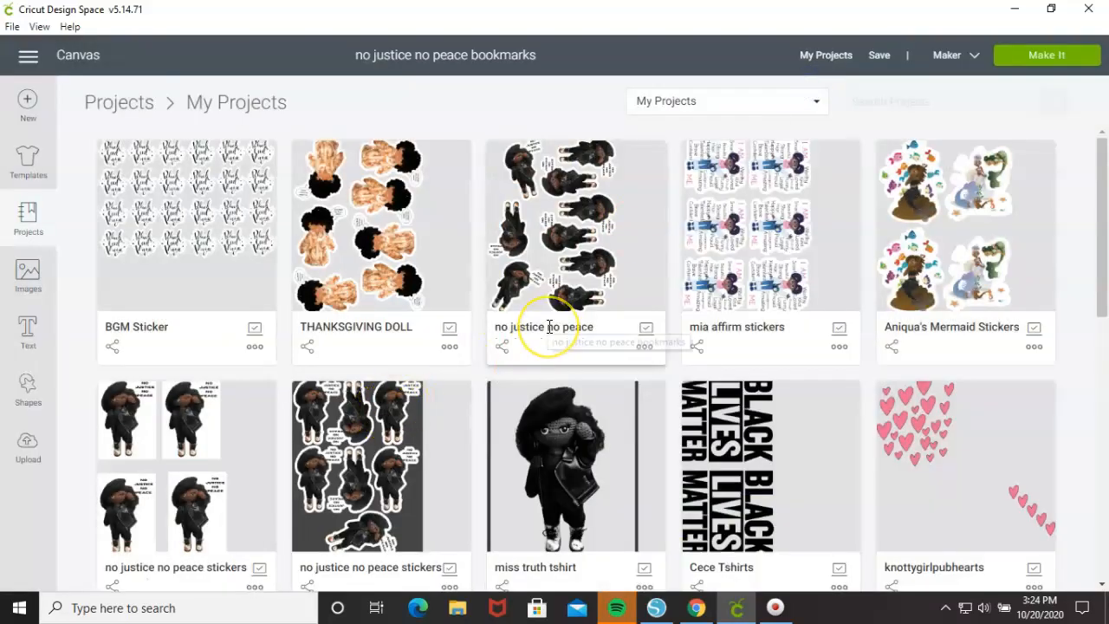
{"action": "scroll", "coordinate": [547, 327], "scroll_direction": "down", "scroll_amount": 3}
{"action": "scroll", "coordinate": [549, 334], "scroll_direction": "down", "scroll_amount": 1}
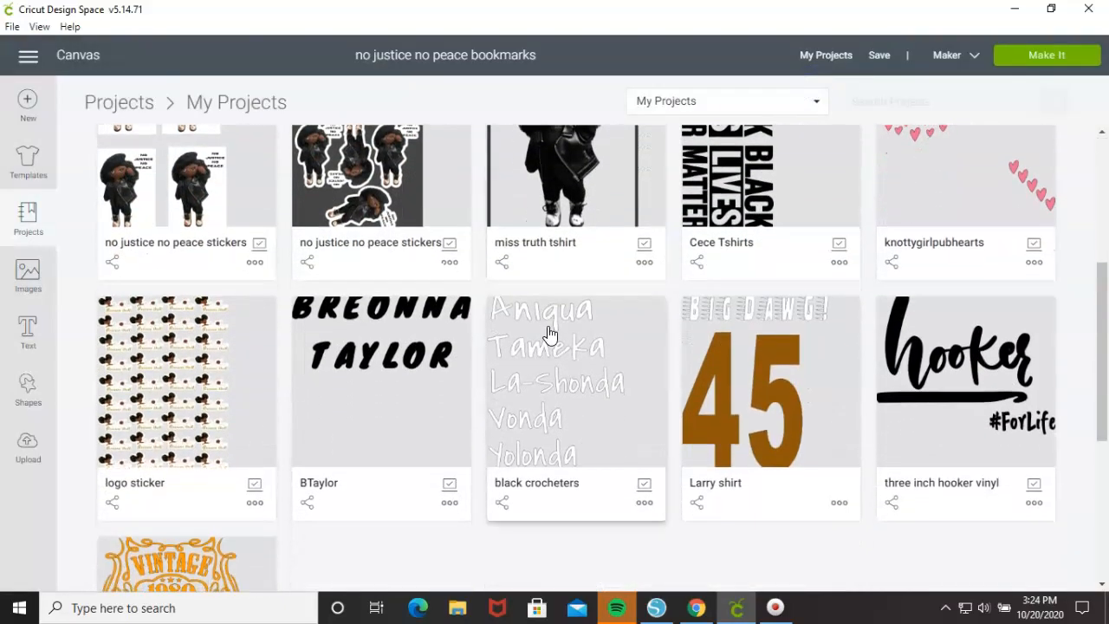
{"action": "scroll", "coordinate": [549, 312], "scroll_direction": "up", "scroll_amount": 4}
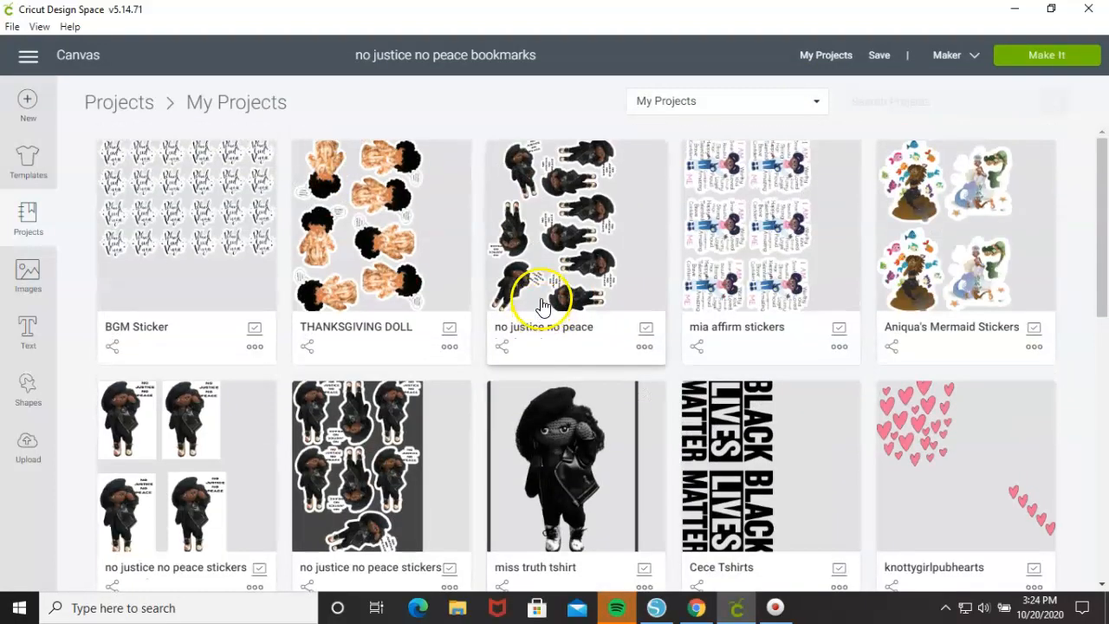
{"action": "scroll", "coordinate": [545, 307], "scroll_direction": "down", "scroll_amount": 3}
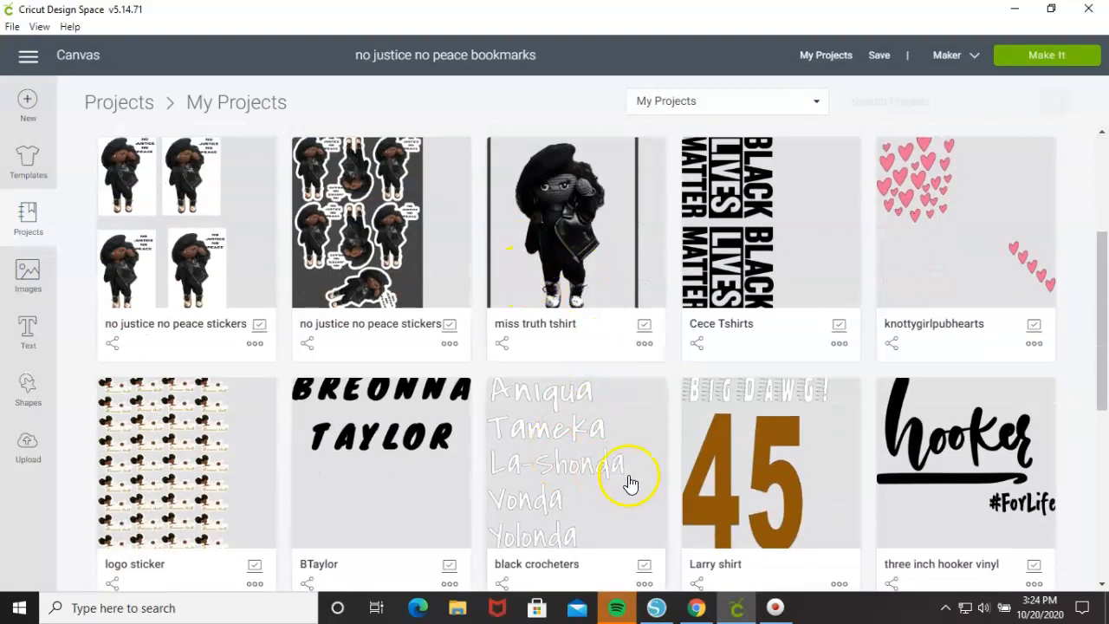